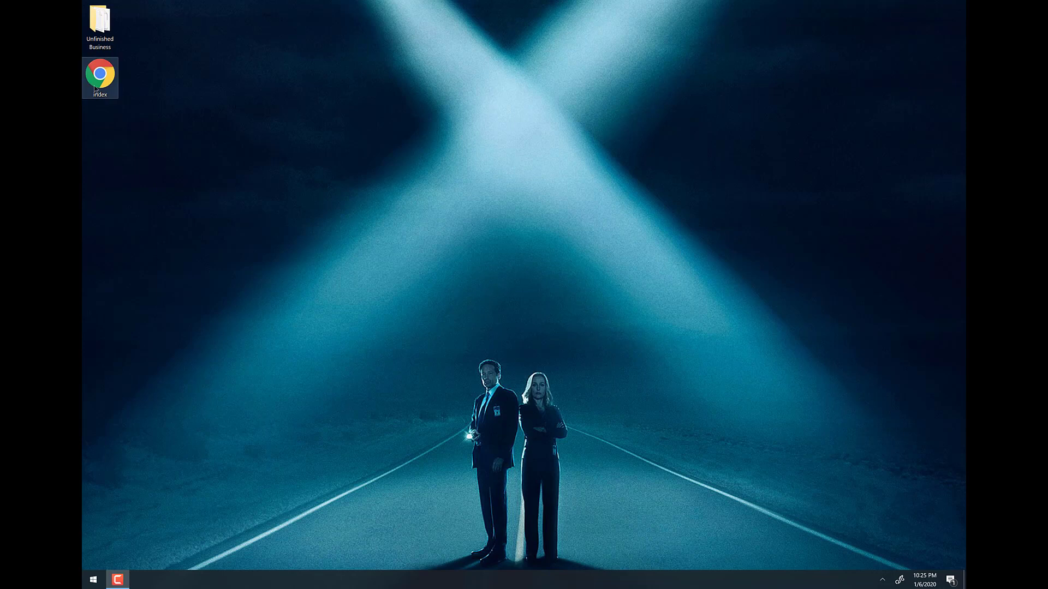
# Review index.html's Stone Cold Professor markup in Notepad++, then open the page in Chrome.
pyautogui.rightClick(83, 82)
pyautogui.click(124, 101)
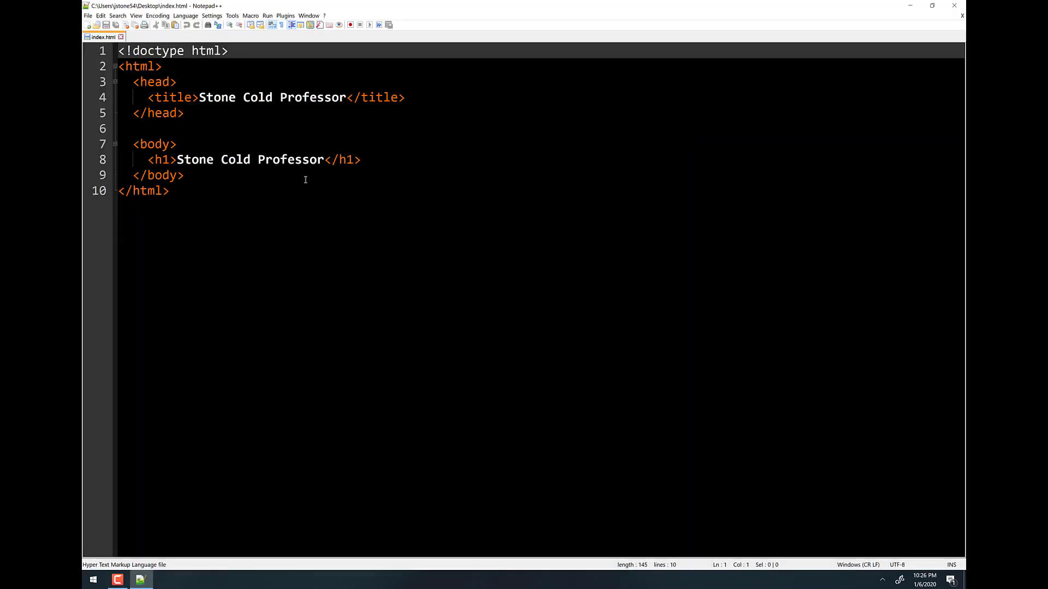
pyautogui.click(961, 5)
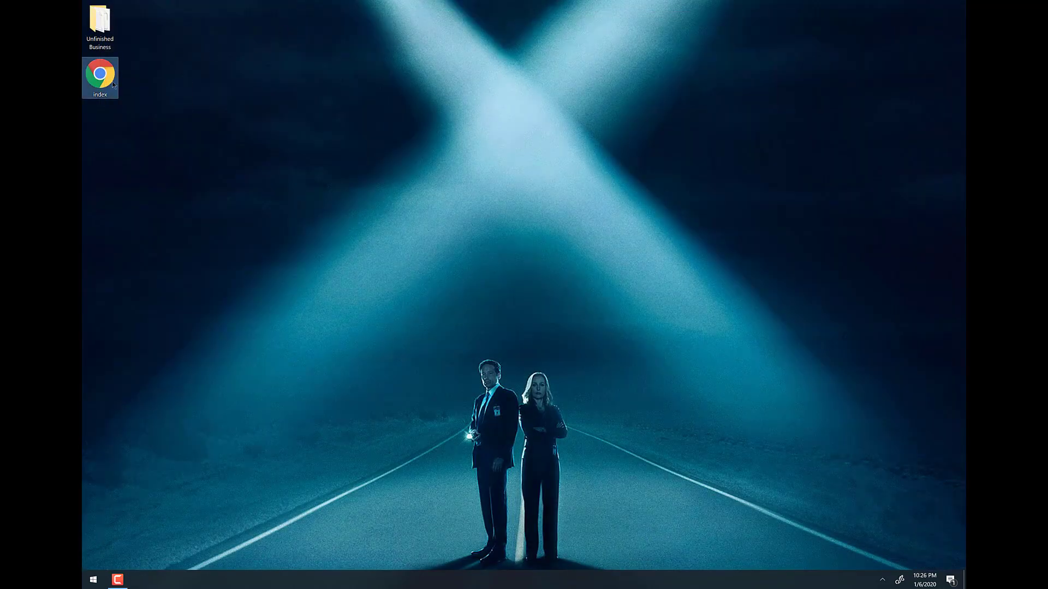
pyautogui.doubleClick(113, 85)
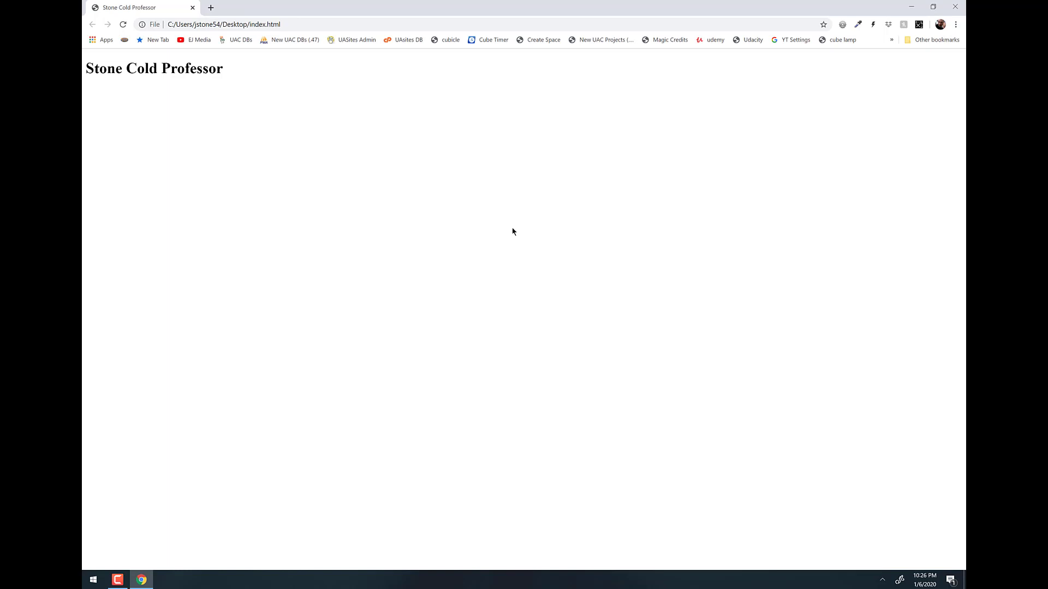
pyautogui.click(319, 28)
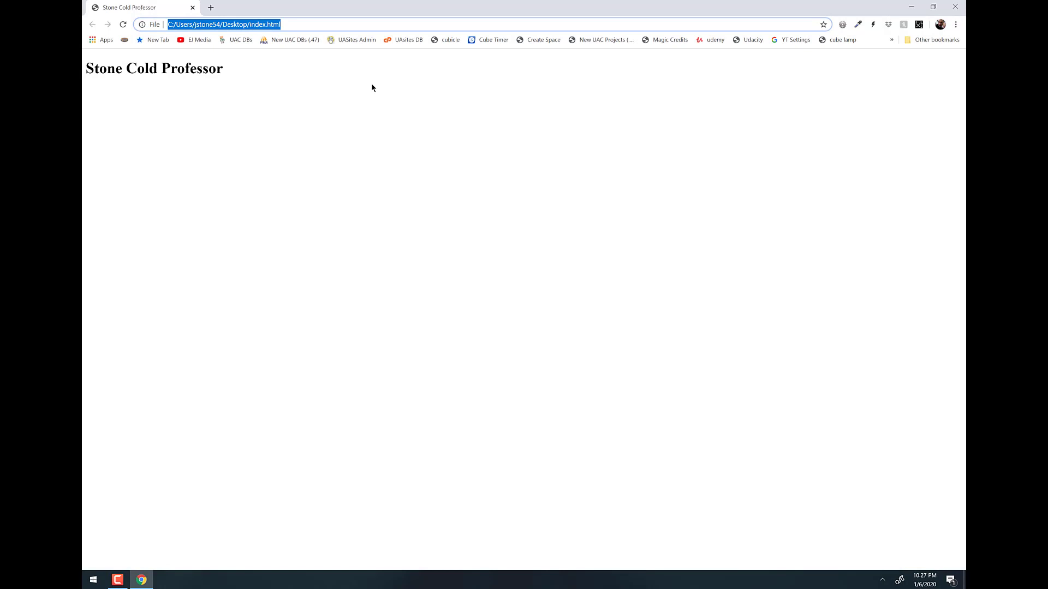
pyautogui.write('https://www.freehosting.io/')
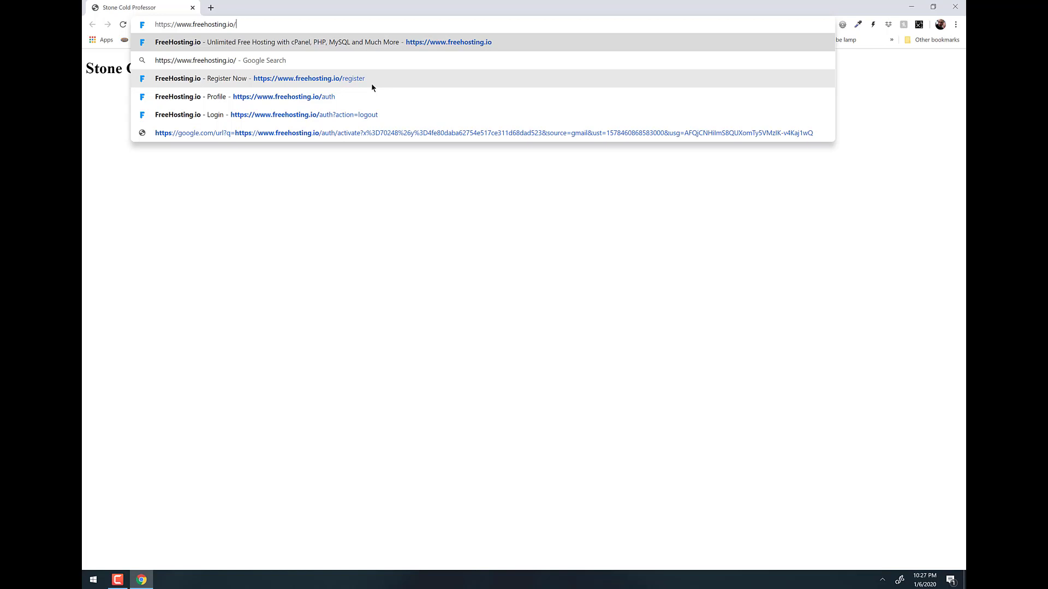
pyautogui.press('Return')
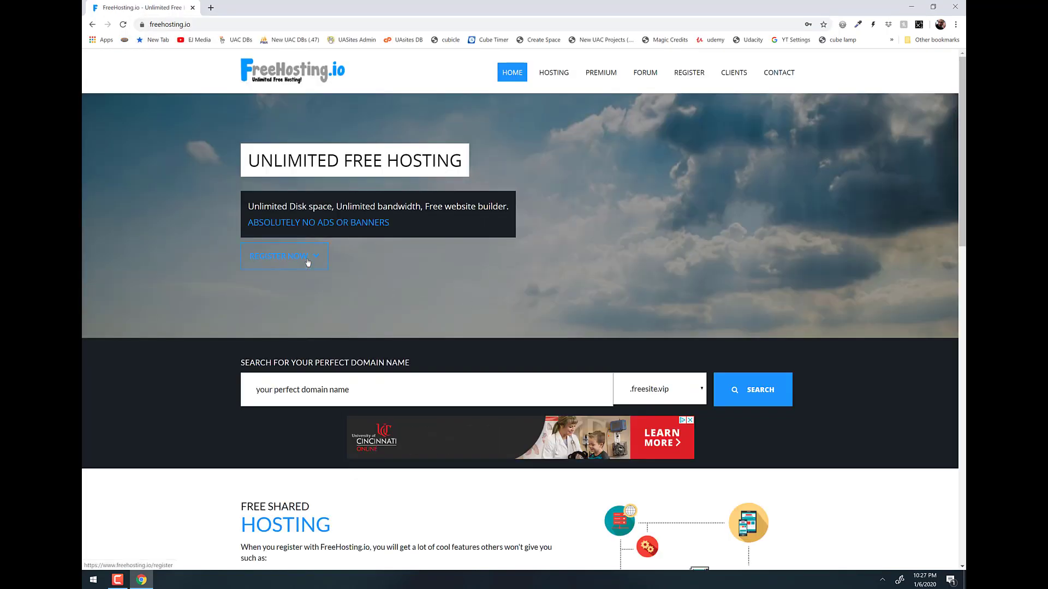
# Open the FreeHosting.io registration form and enter the full name and username.
pyautogui.click(307, 263)
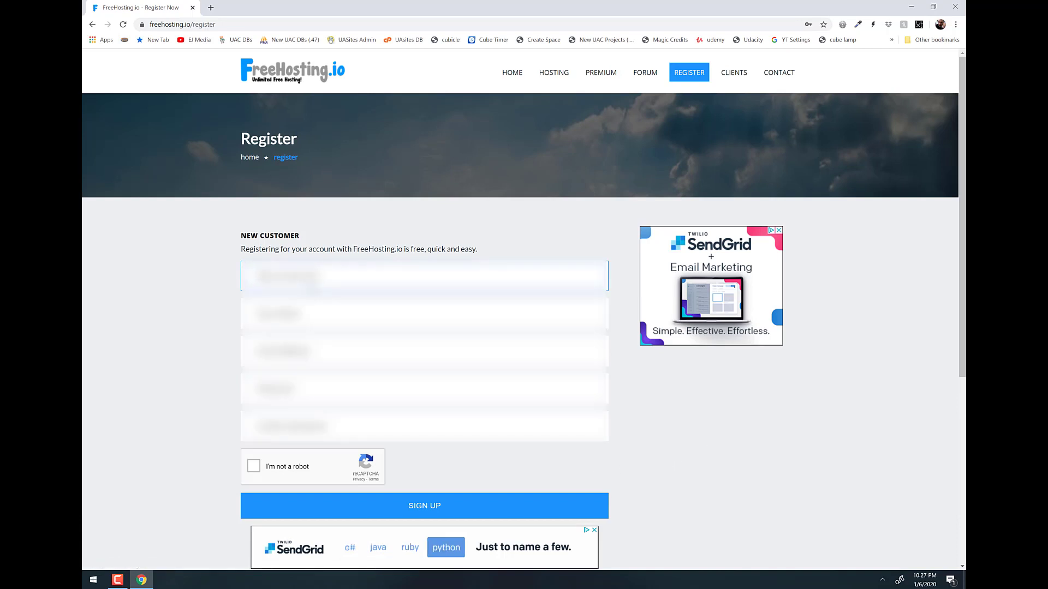
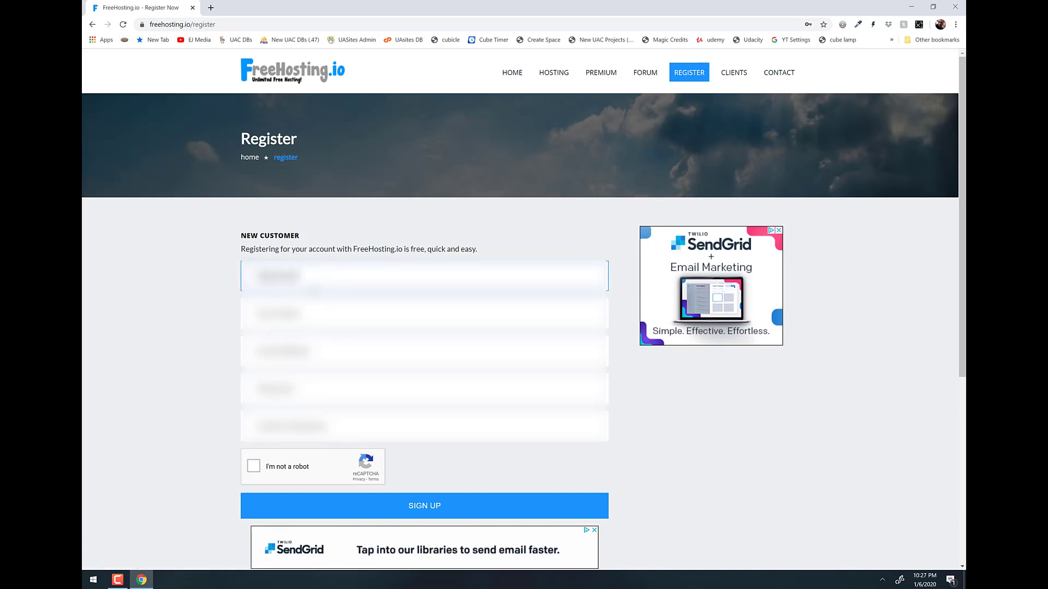
pyautogui.press('Tab')
pyautogui.write('ethan')
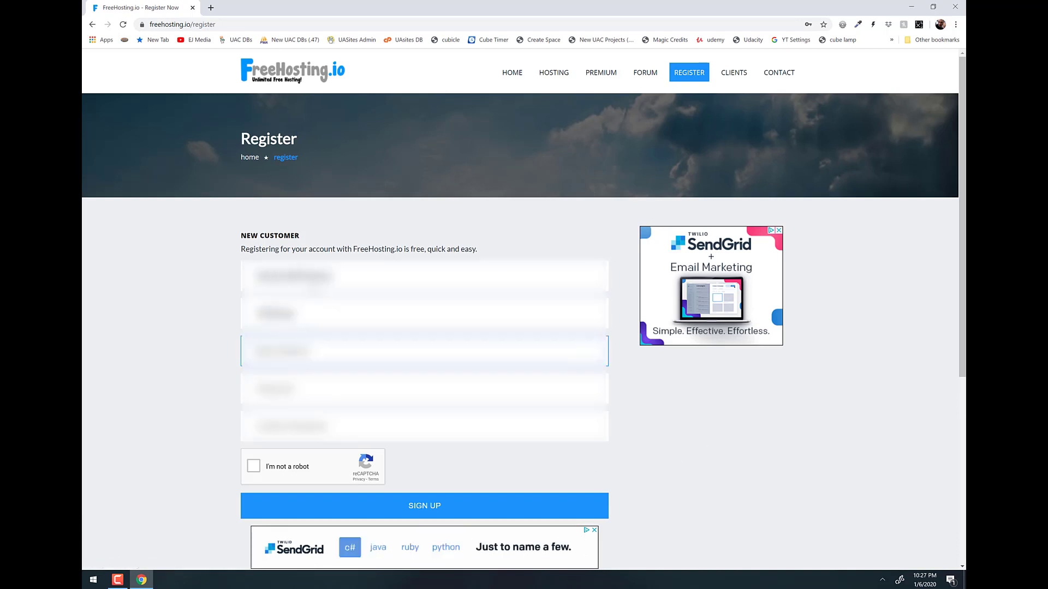
pyautogui.press('Tab')
# Fill the remaining email and password fields, pass the robot check and sign up.
pyautogui.press('Down')
pyautogui.press('Return')
pyautogui.press('Tab')
pyautogui.press('Tab')
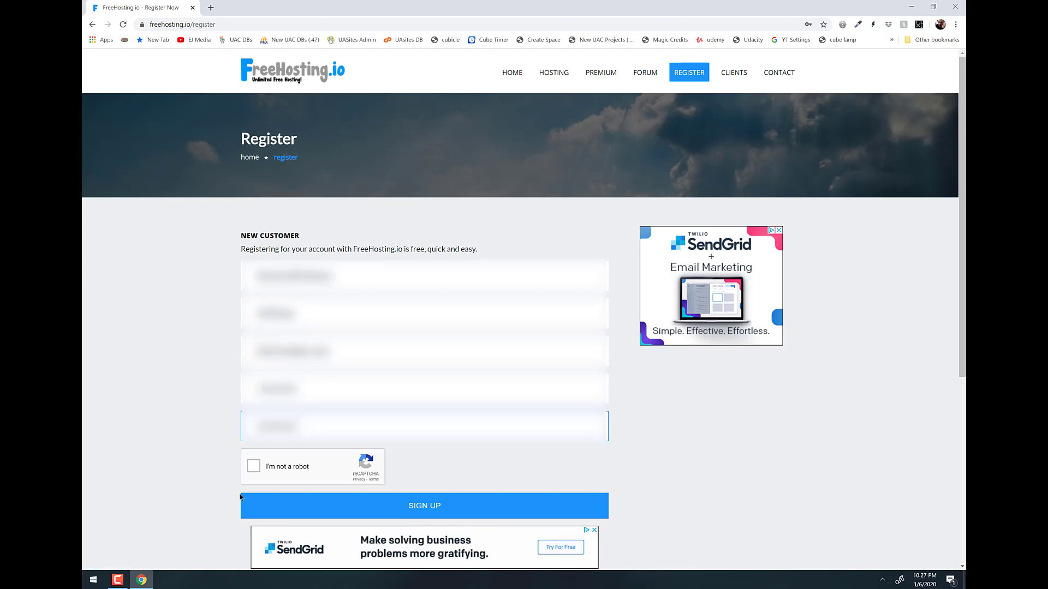
pyautogui.click(255, 467)
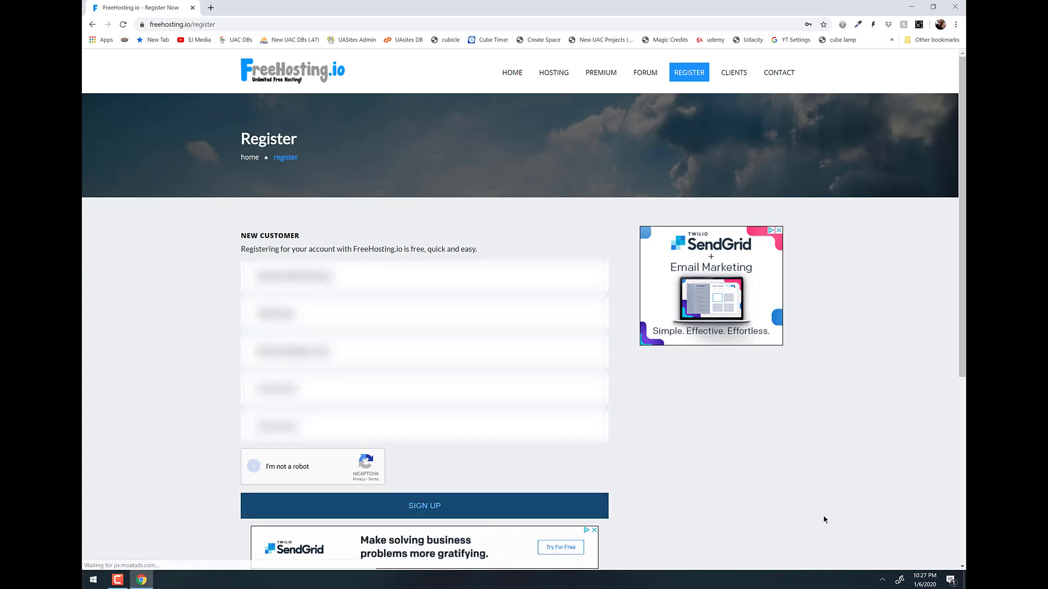
pyautogui.click(425, 509)
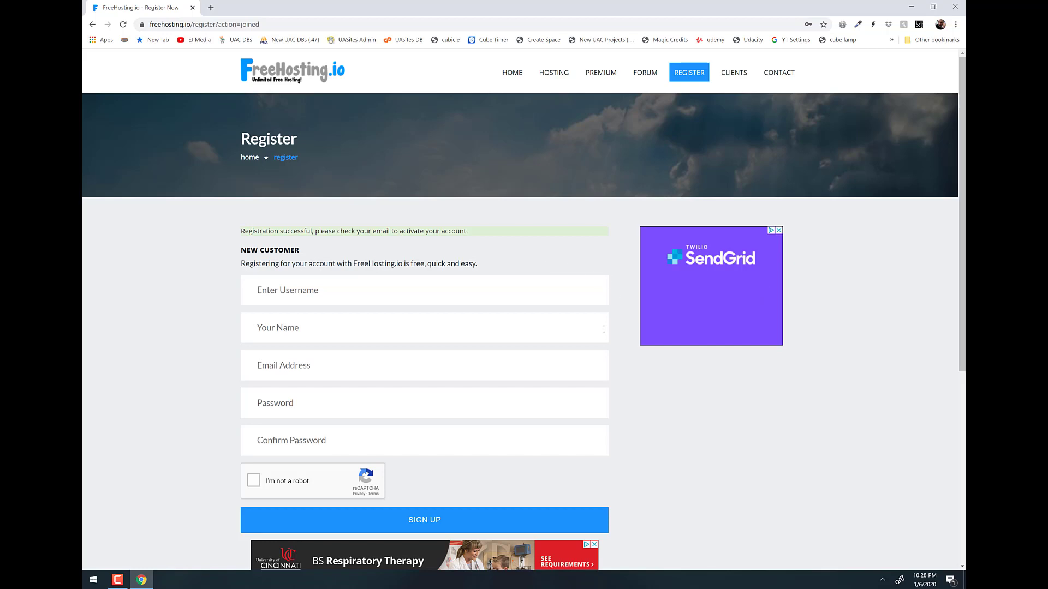
# Activate the account via the FreeHosting.io Registration Confirmation email in Outlook.
pyautogui.press('super')
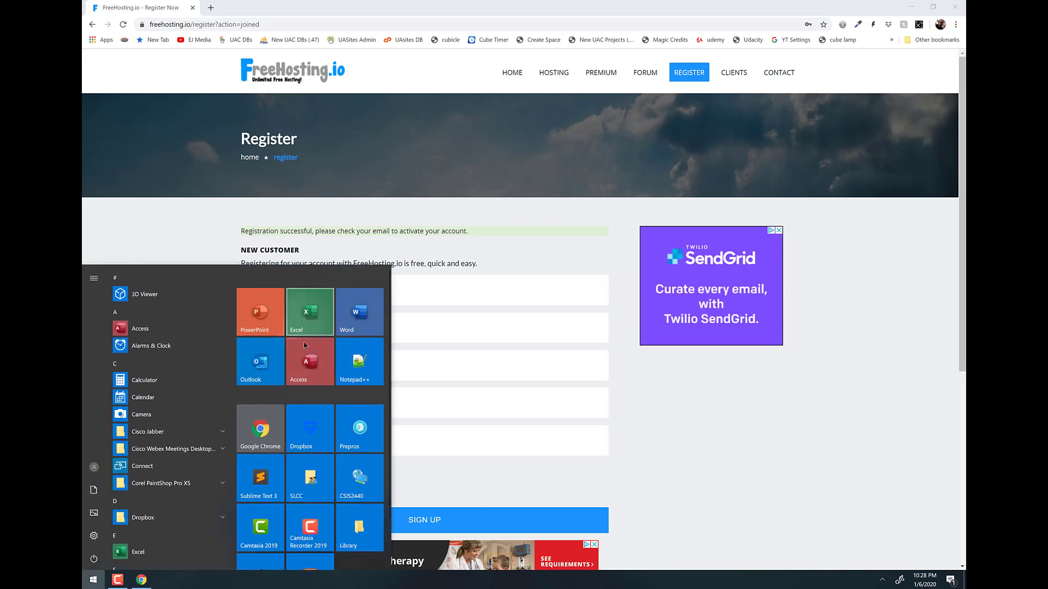
pyautogui.press('super')
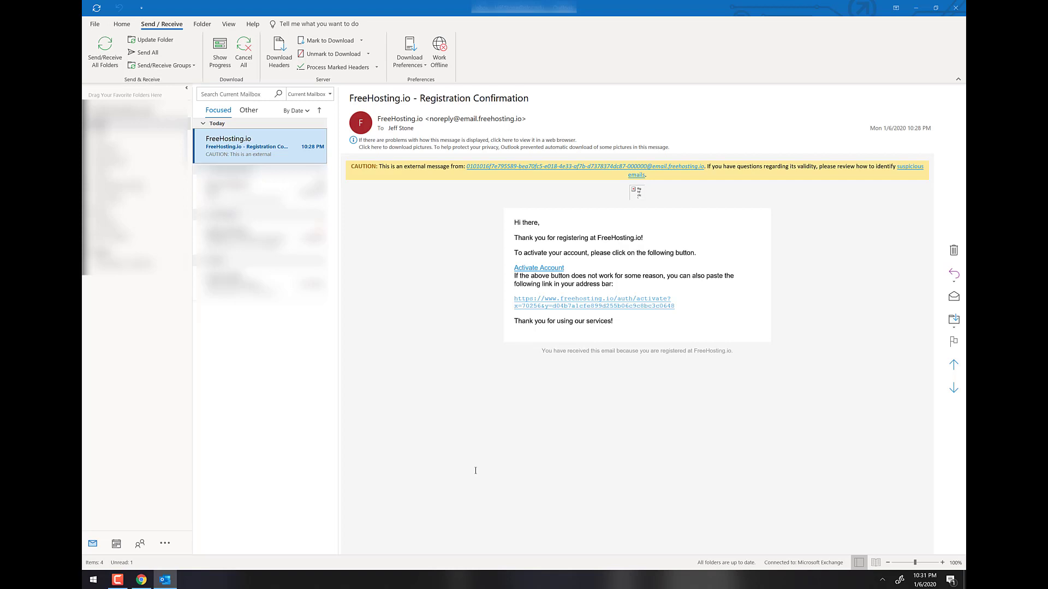
pyautogui.click(544, 267)
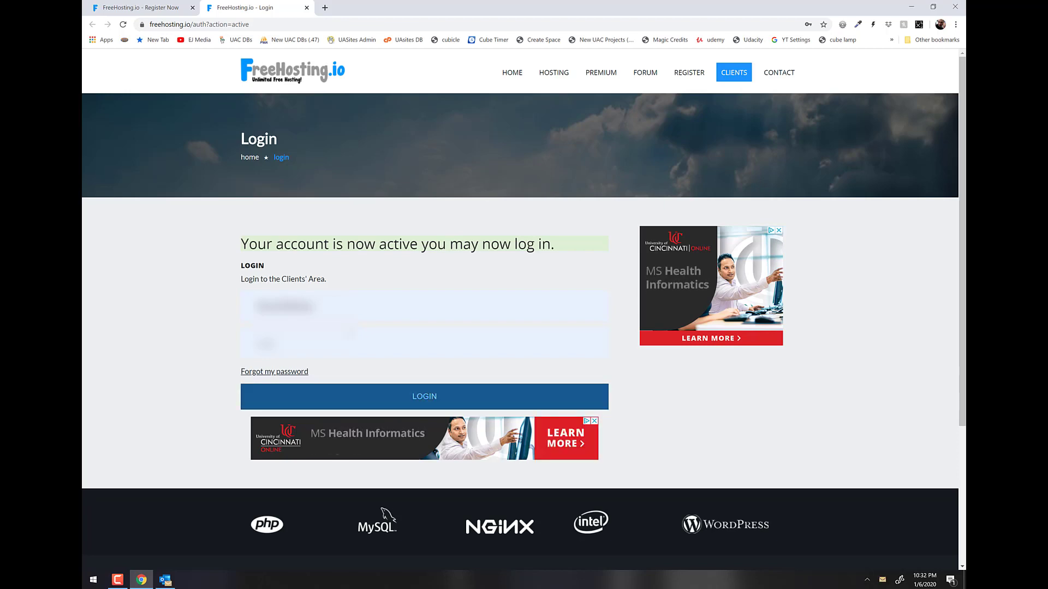
# Log in to FreeHosting.io and start creating a new website from the CLIENTS menu.
pyautogui.click(417, 397)
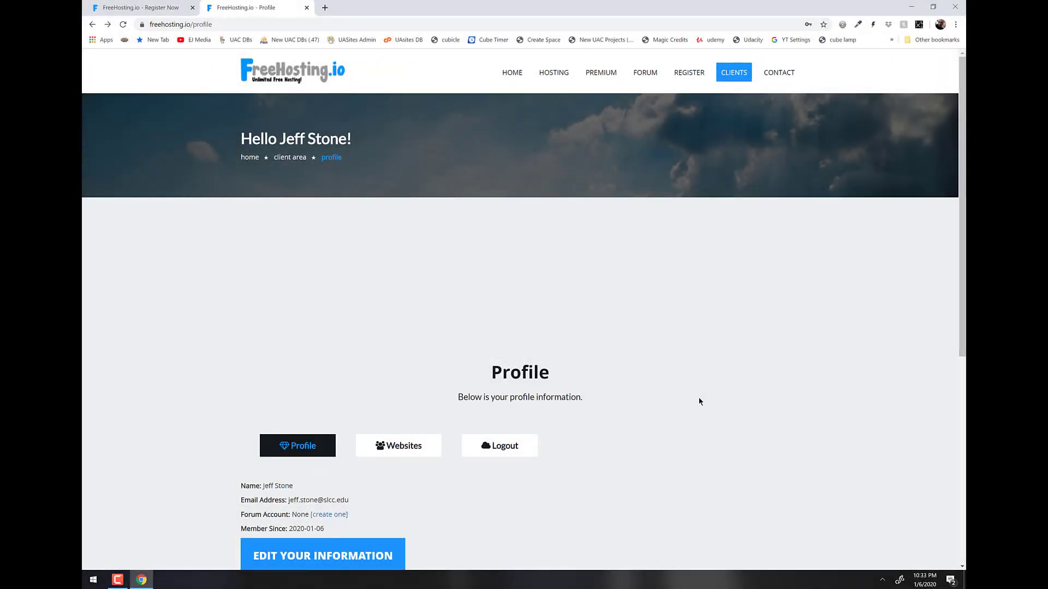
pyautogui.moveTo(733, 80)
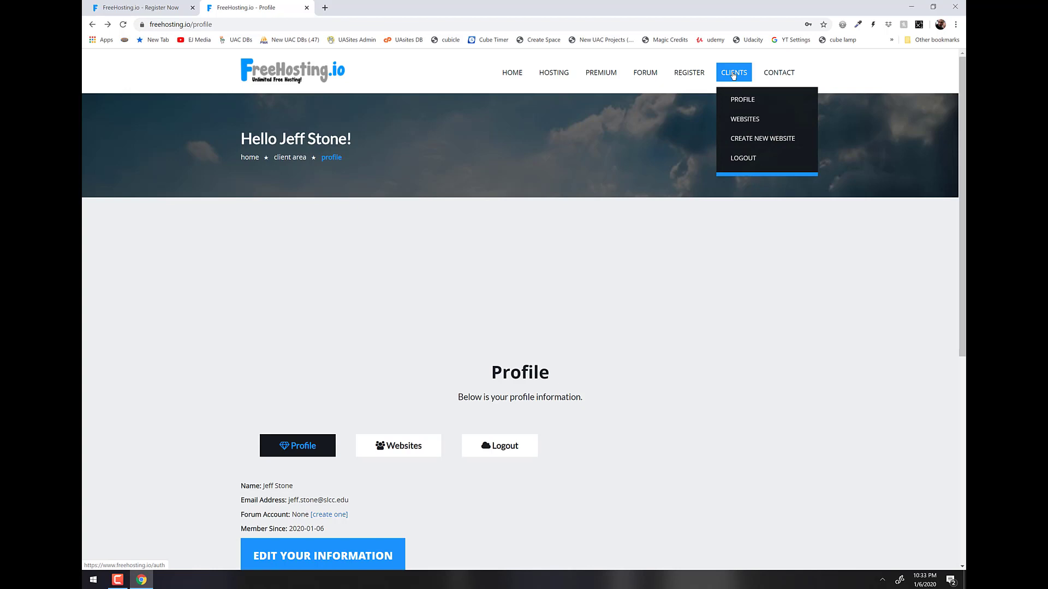
pyautogui.click(757, 140)
pyautogui.scroll(-3, 767, 369)
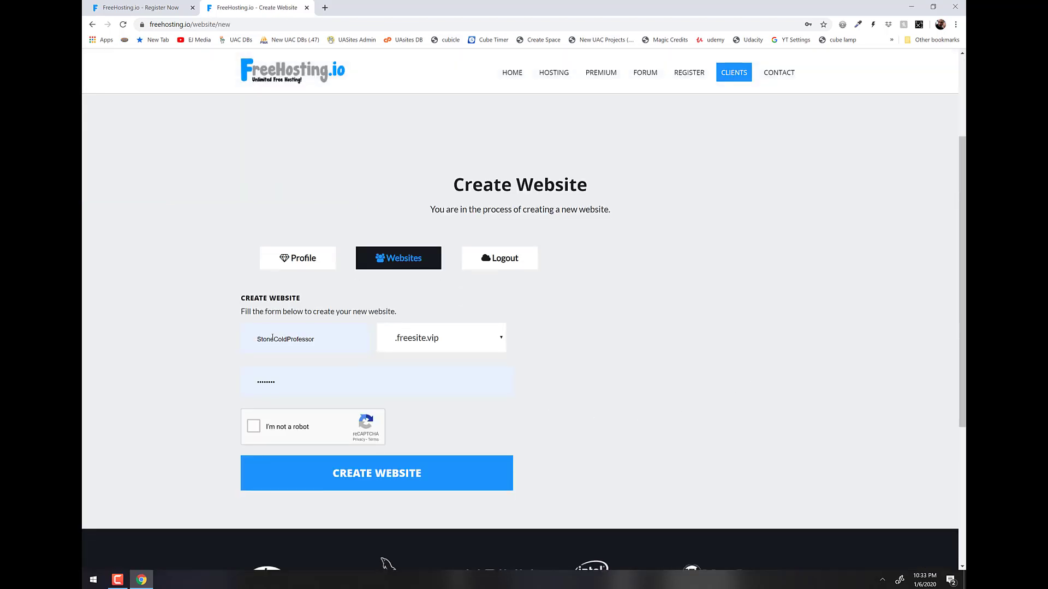
pyautogui.scroll(1, 315, 341)
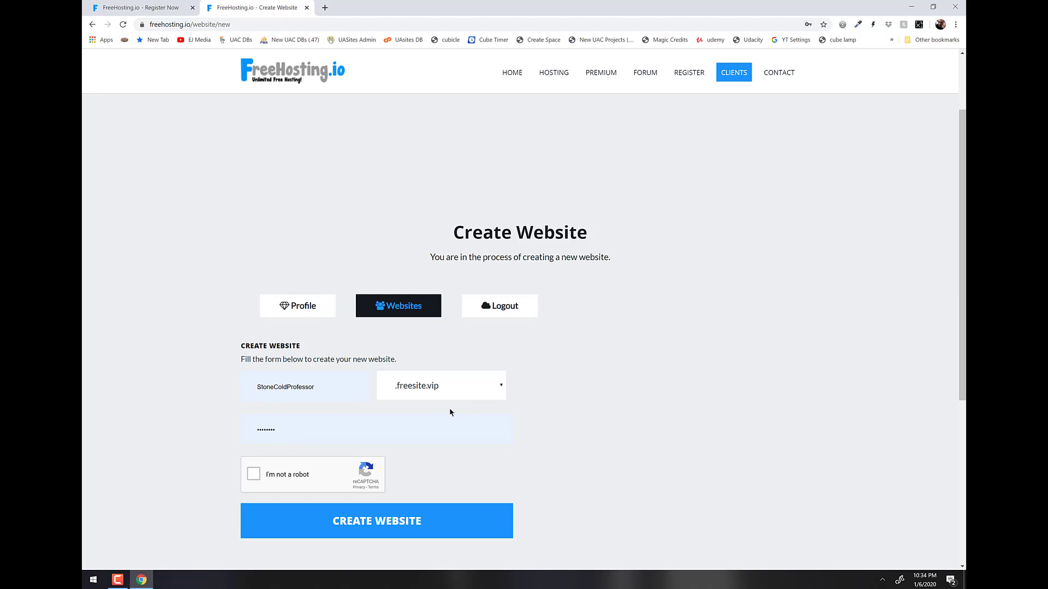
# Confirm the StoneColdProfessor username and password, then create the freesite.vip website.
pyautogui.click(338, 388)
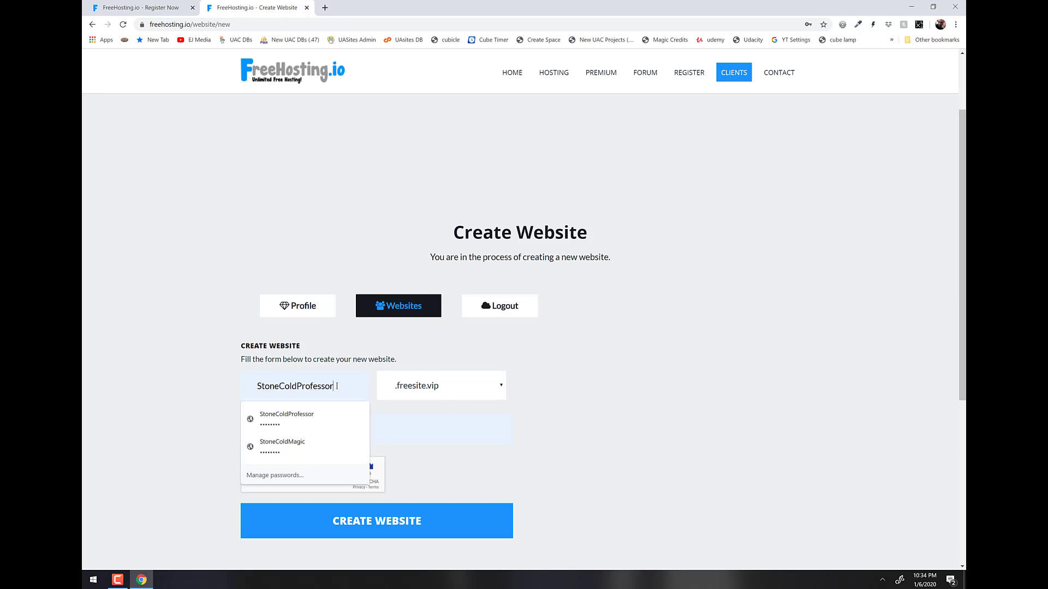
pyautogui.moveTo(334, 387); pyautogui.dragTo(256, 386)
pyautogui.click(655, 362)
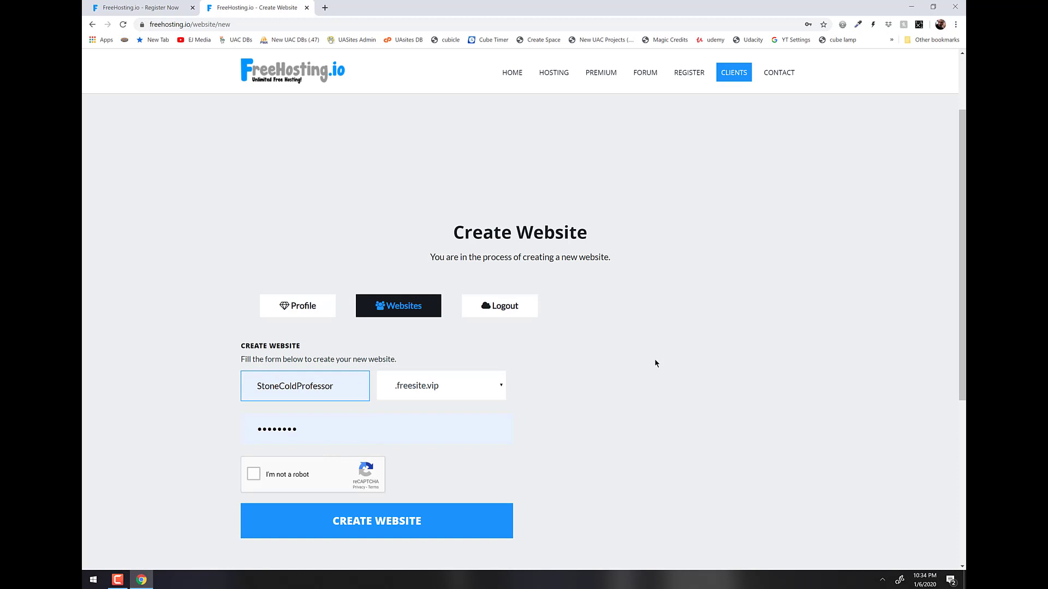
pyautogui.click(345, 429)
pyautogui.click(807, 329)
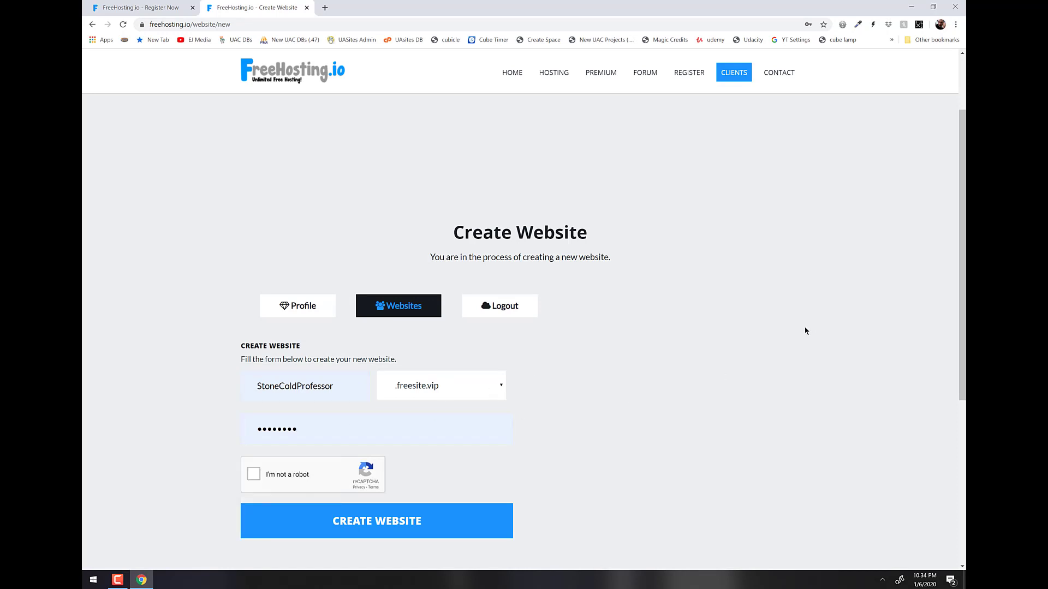
pyautogui.click(357, 530)
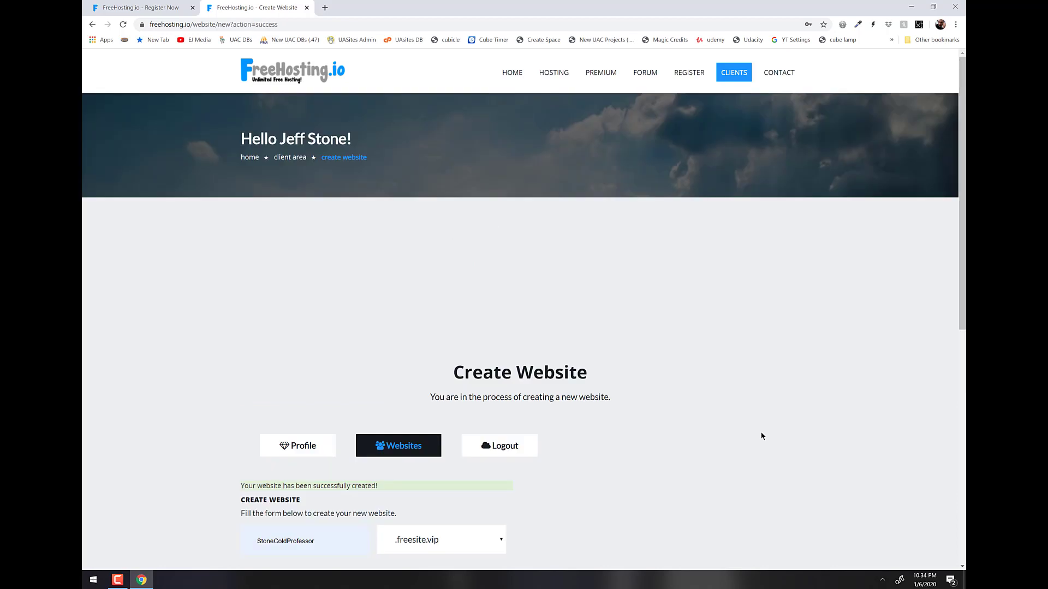
# Open the websites list and launch CPANEL for stonecoldprofessor.freesite.vip.
pyautogui.click(418, 445)
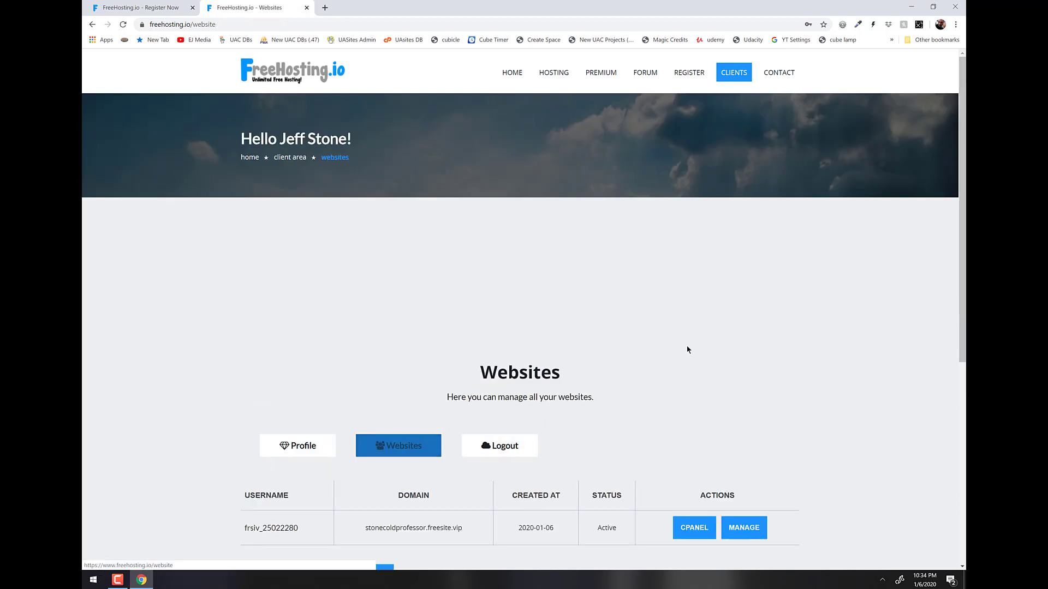
pyautogui.scroll(-5, 167, 391)
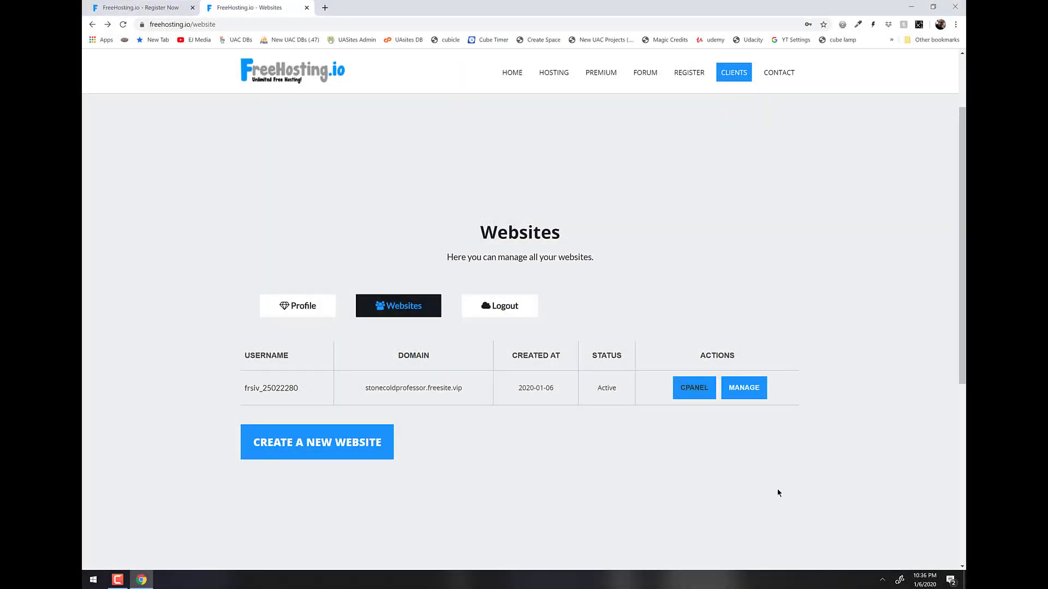
pyautogui.click(694, 394)
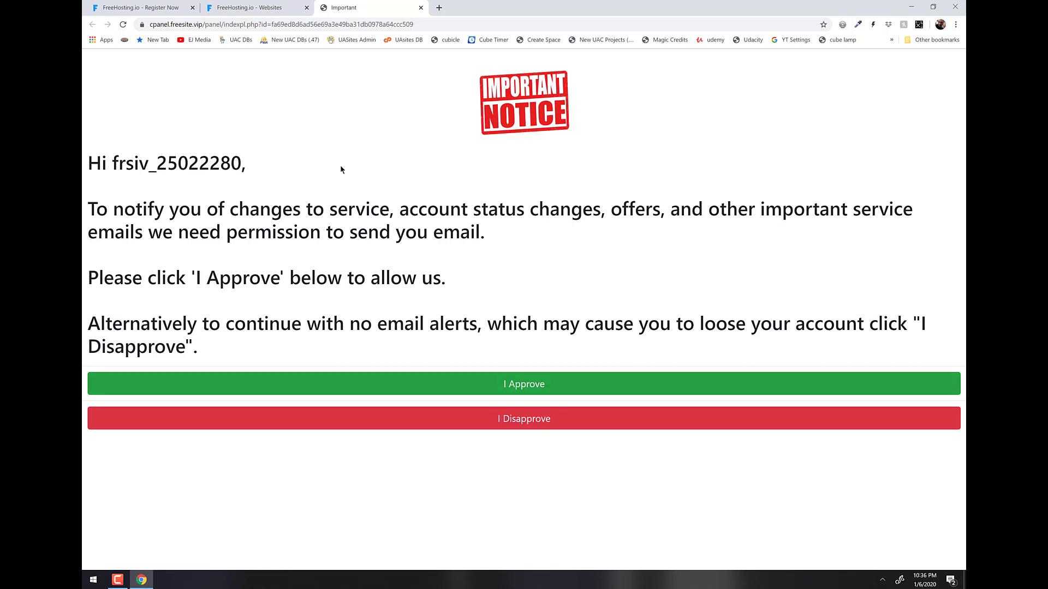
# Approve the service-email notice, then select stonecoldprofessor.freesite.vip in the Websites tab.
pyautogui.click(545, 386)
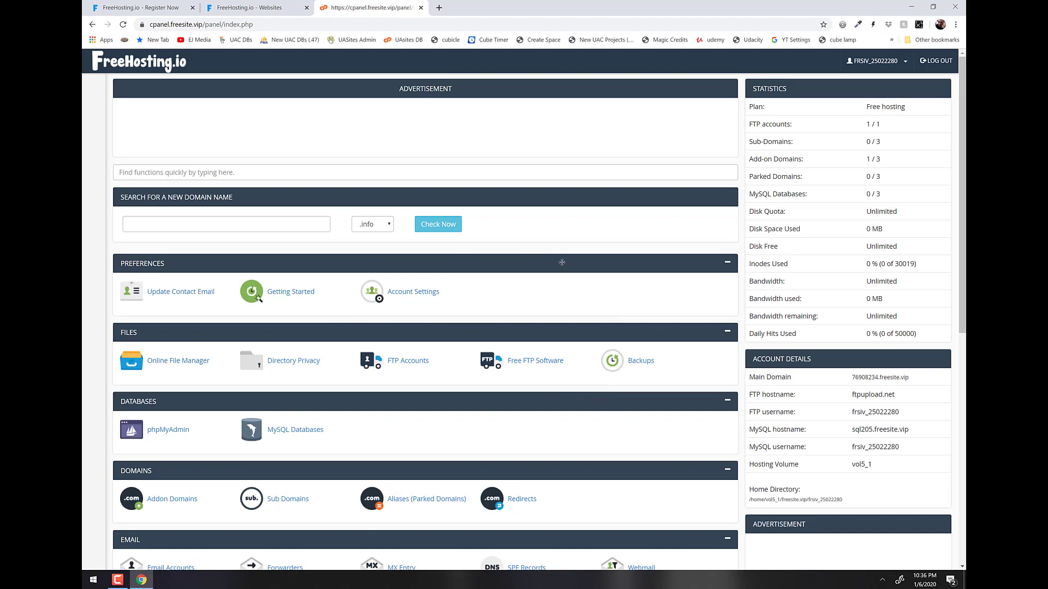
pyautogui.click(246, 9)
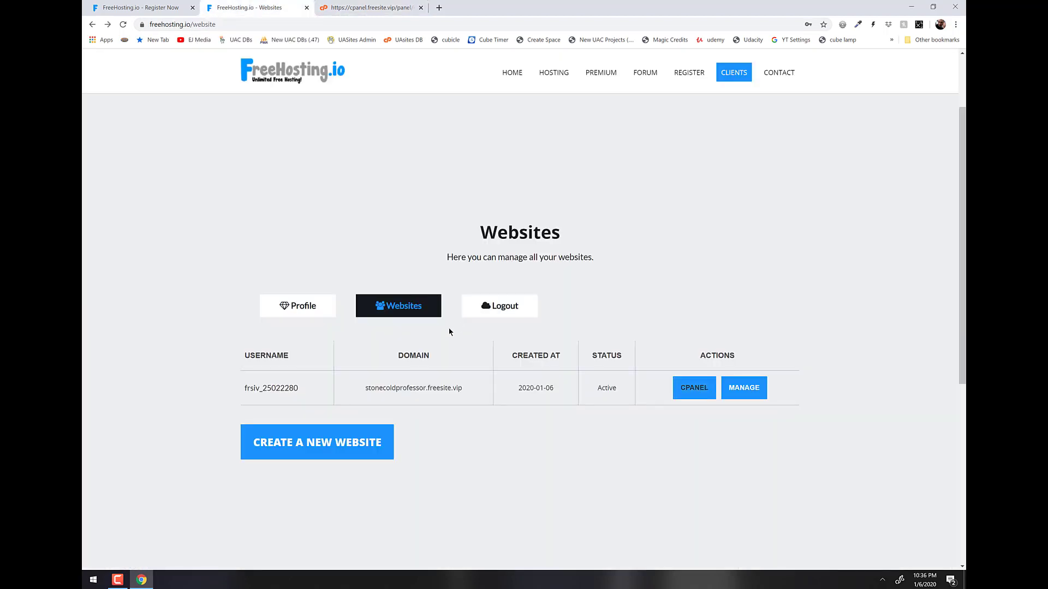
pyautogui.moveTo(473, 391); pyautogui.dragTo(360, 386)
# Visit stonecoldprofessor.freesite.vip in a new tab, see 'Your account has been created!', then close it.
pyautogui.click(439, 8)
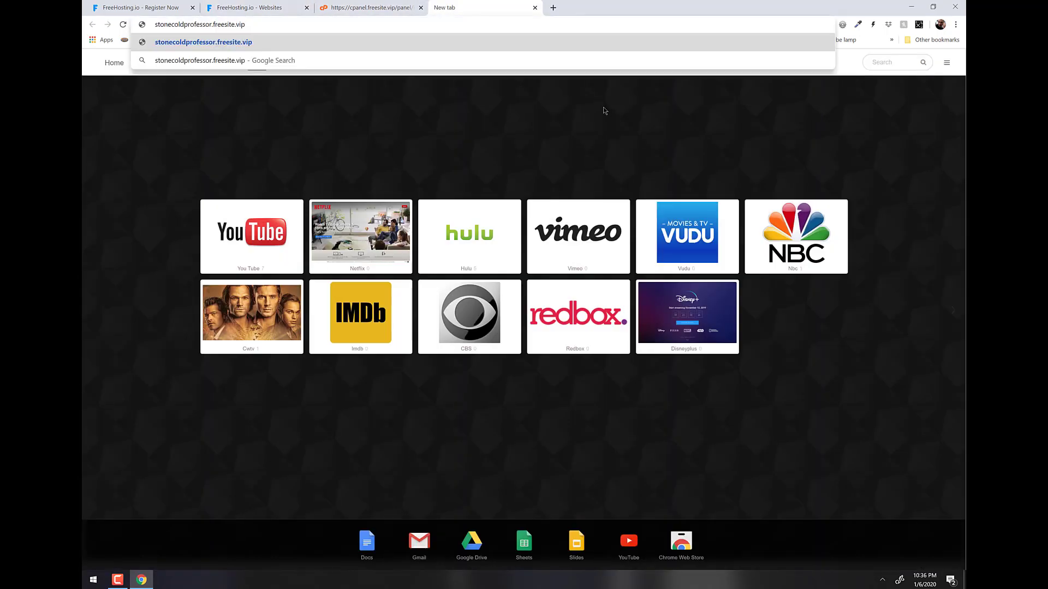
pyautogui.press('Return')
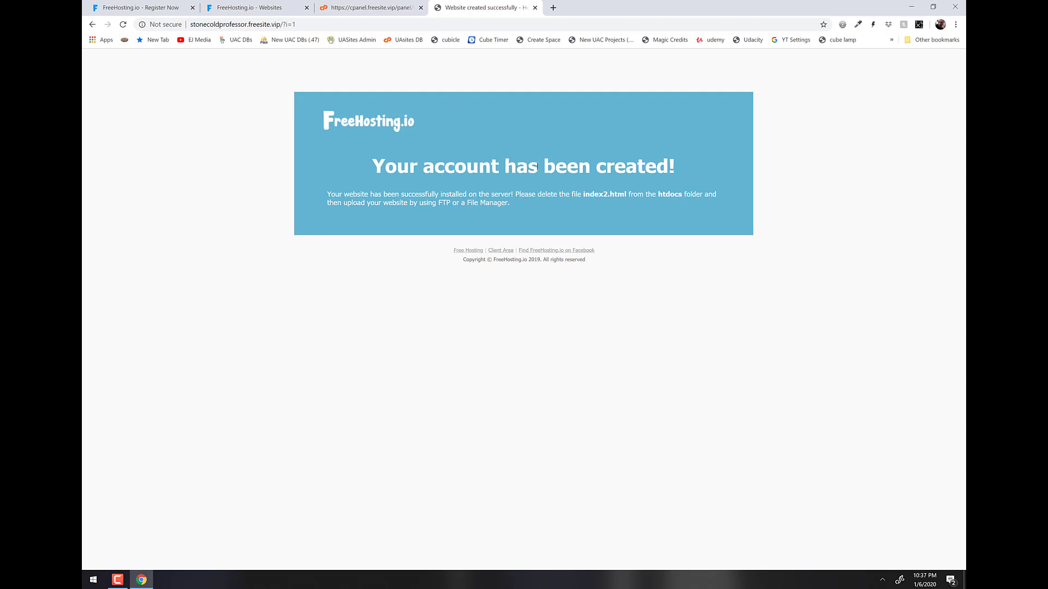
pyautogui.click(535, 7)
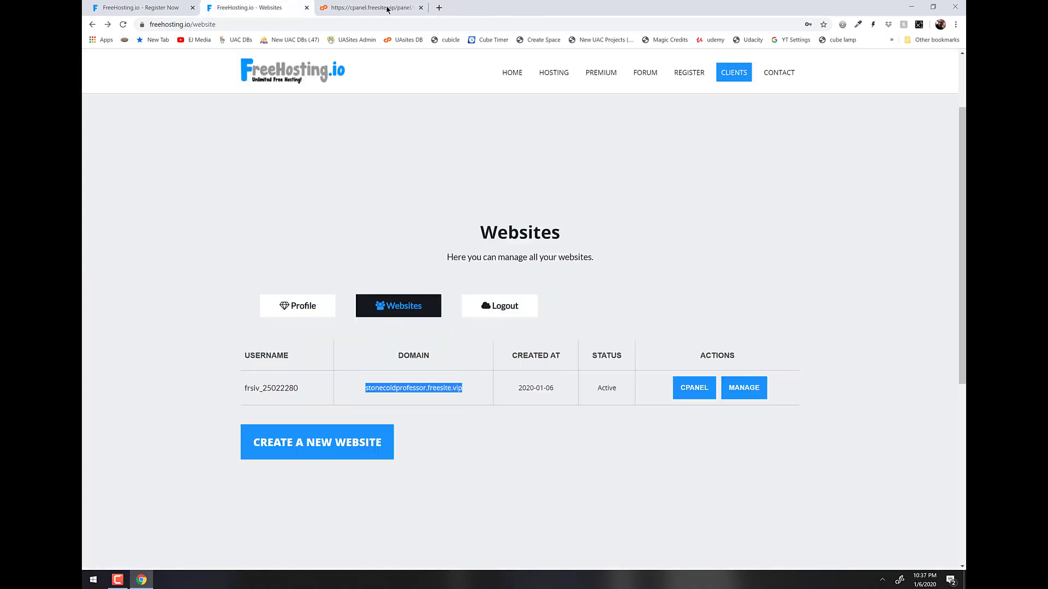
# Back in cPanel, launch the Online File Manager from the FILES section.
pyautogui.click(365, 9)
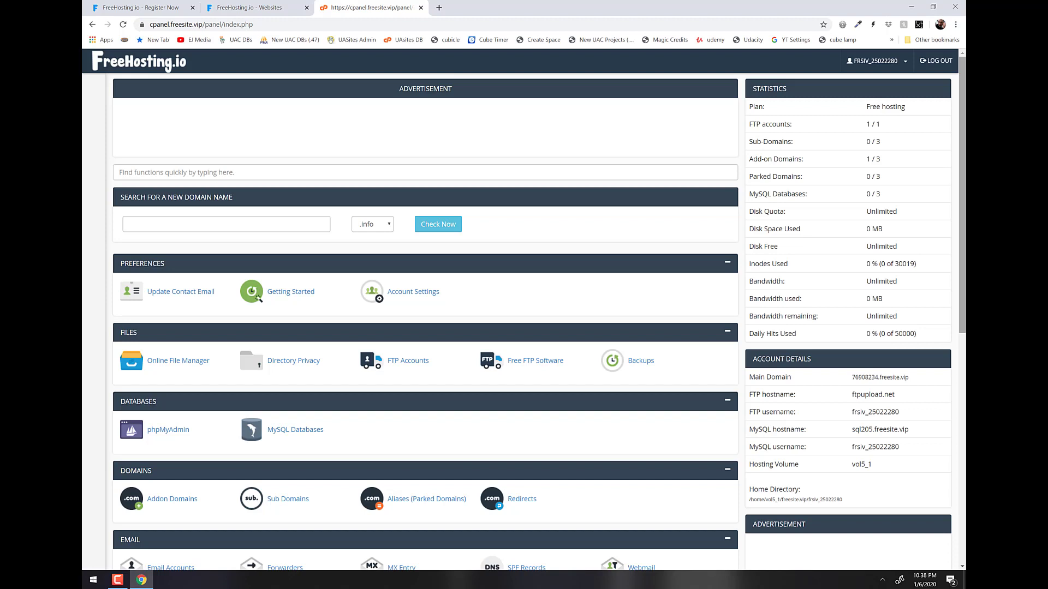
pyautogui.scroll(-4, 589, 233)
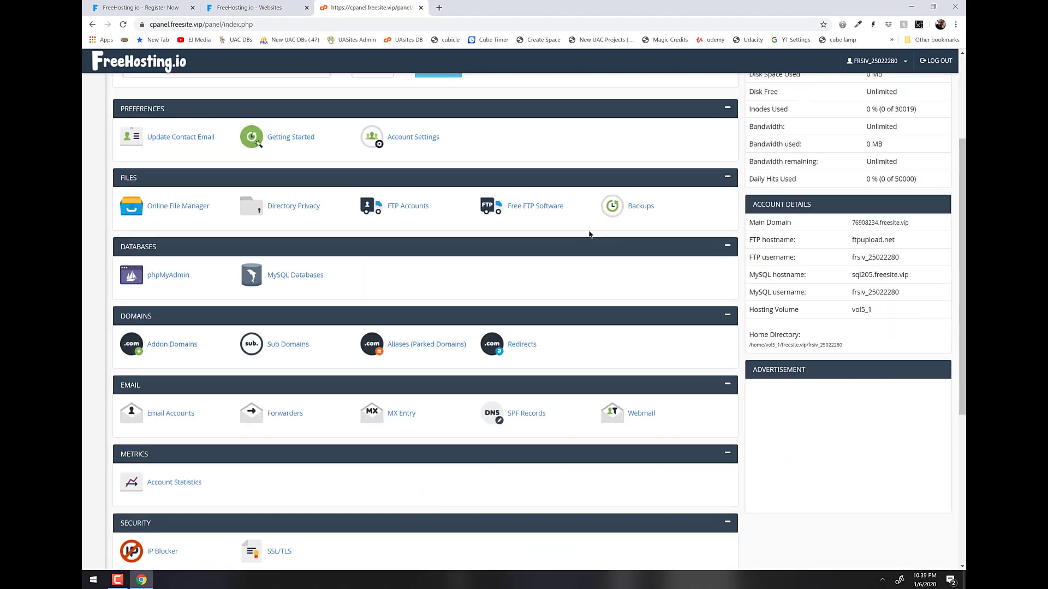
pyautogui.scroll(-3, 544, 319)
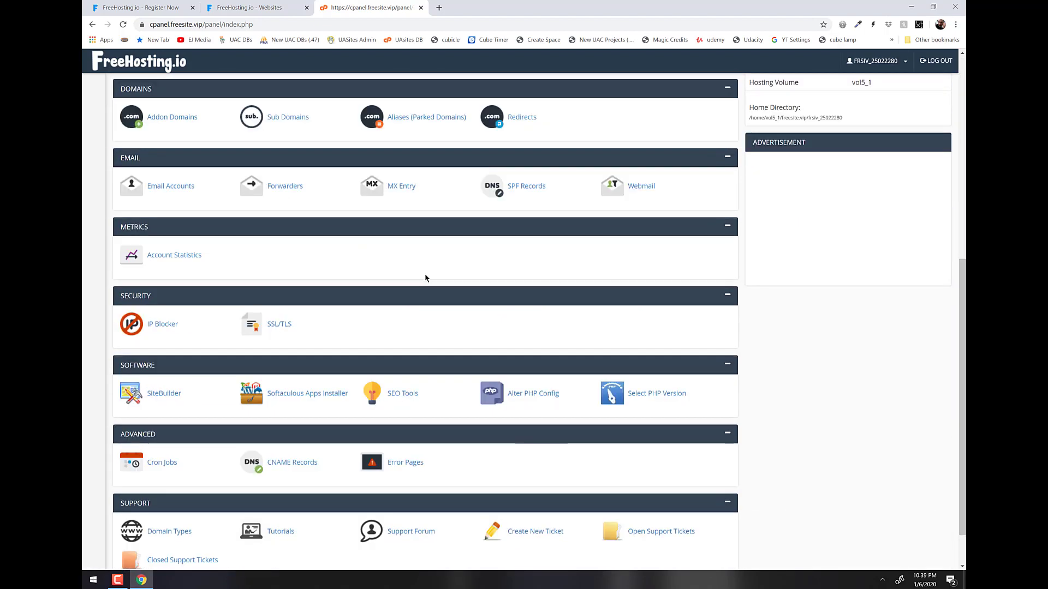
pyautogui.scroll(3, 424, 278)
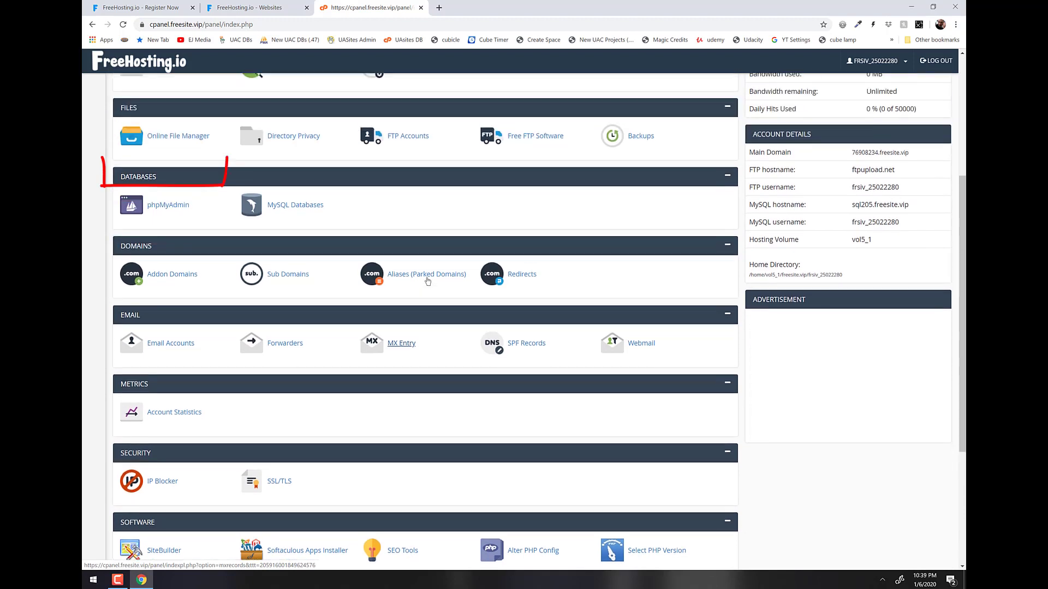
pyautogui.scroll(1, 427, 281)
pyautogui.click(164, 170)
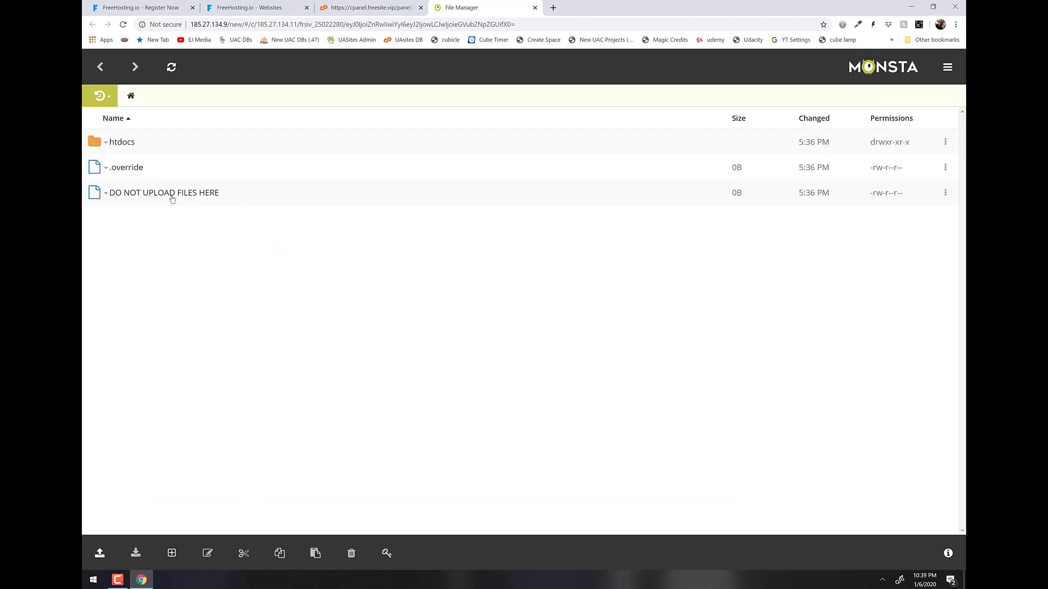
# Open htdocs in Monsta FTP and drag the desktop index.html into it.
pyautogui.click(104, 144)
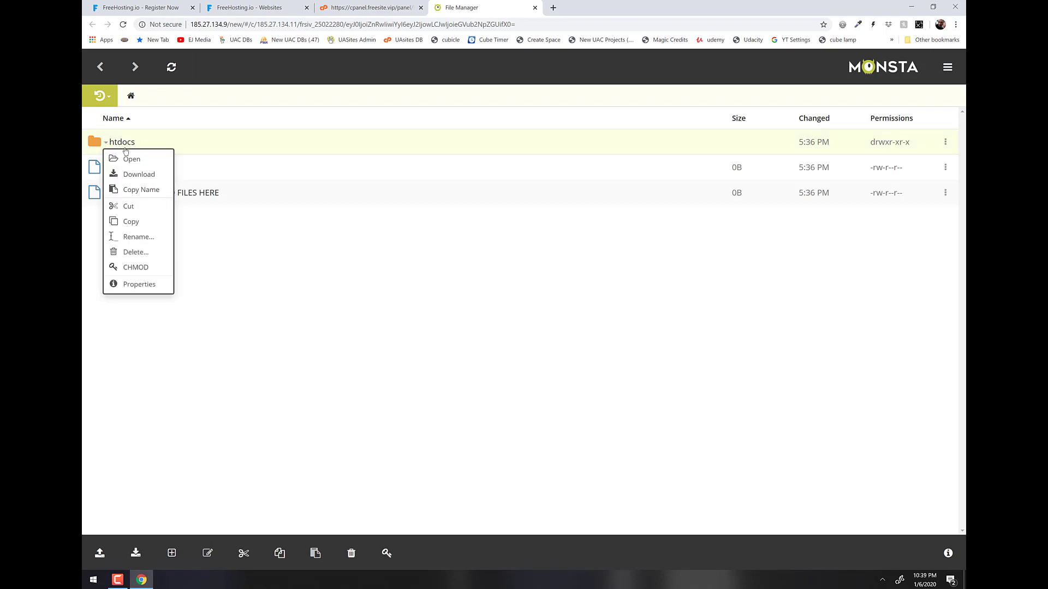
pyautogui.click(123, 159)
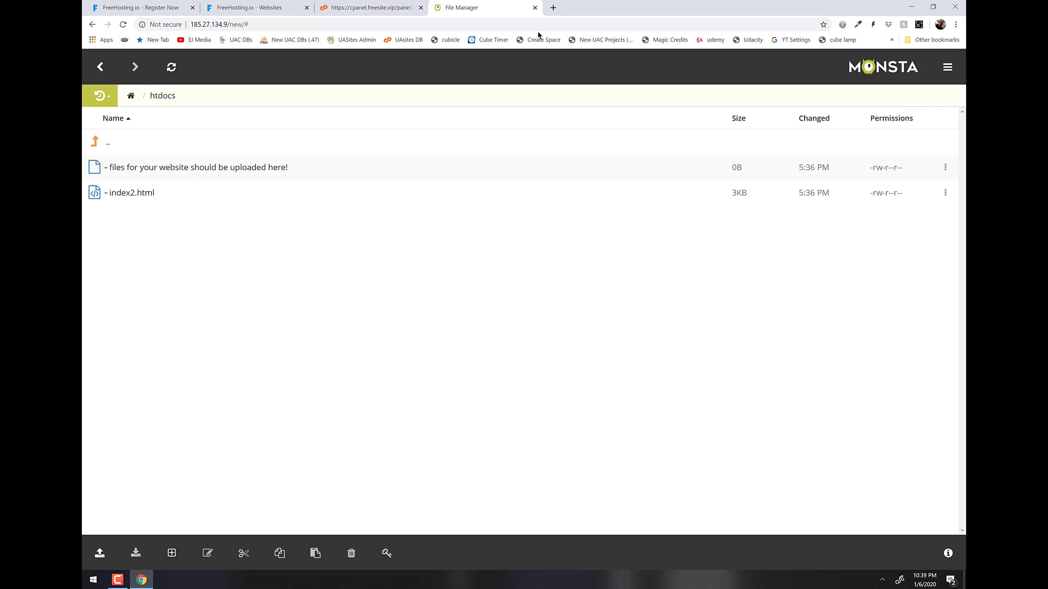
pyautogui.doubleClick(605, 19)
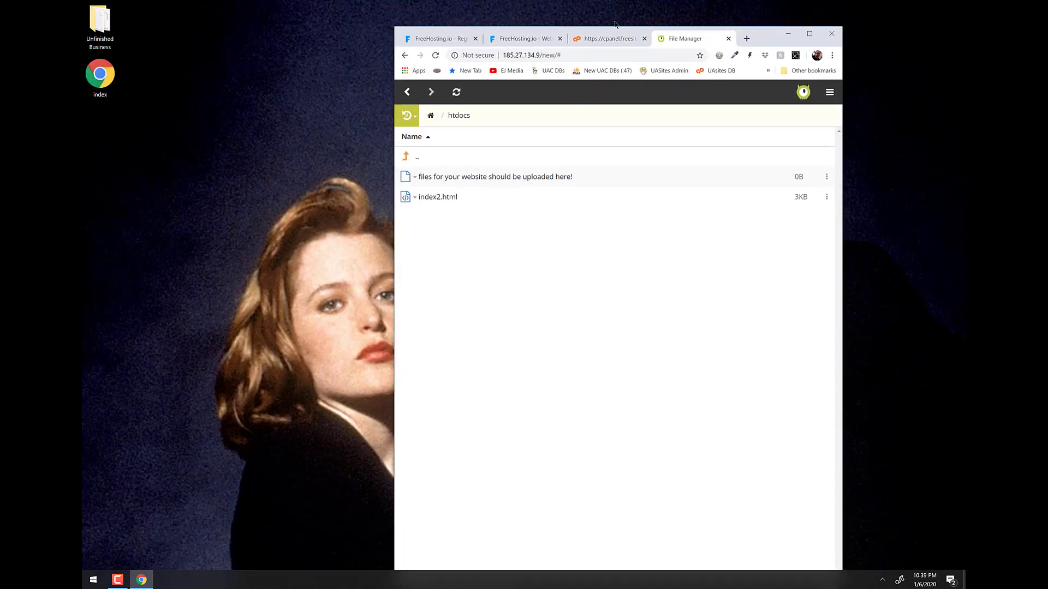
pyautogui.moveTo(615, 23); pyautogui.dragTo(614, 20)
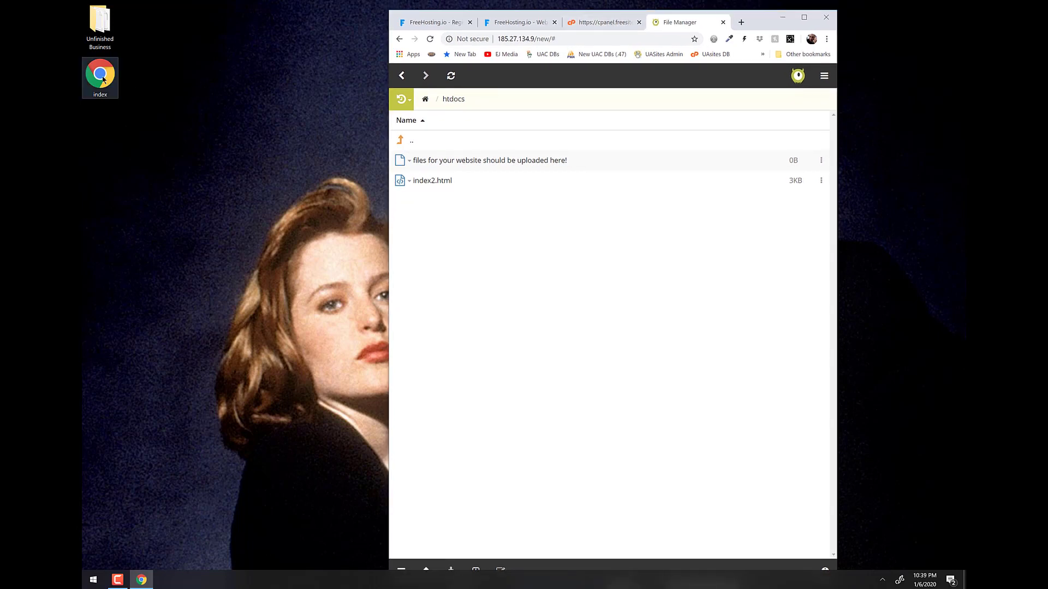
pyautogui.moveTo(103, 79); pyautogui.dragTo(522, 262)
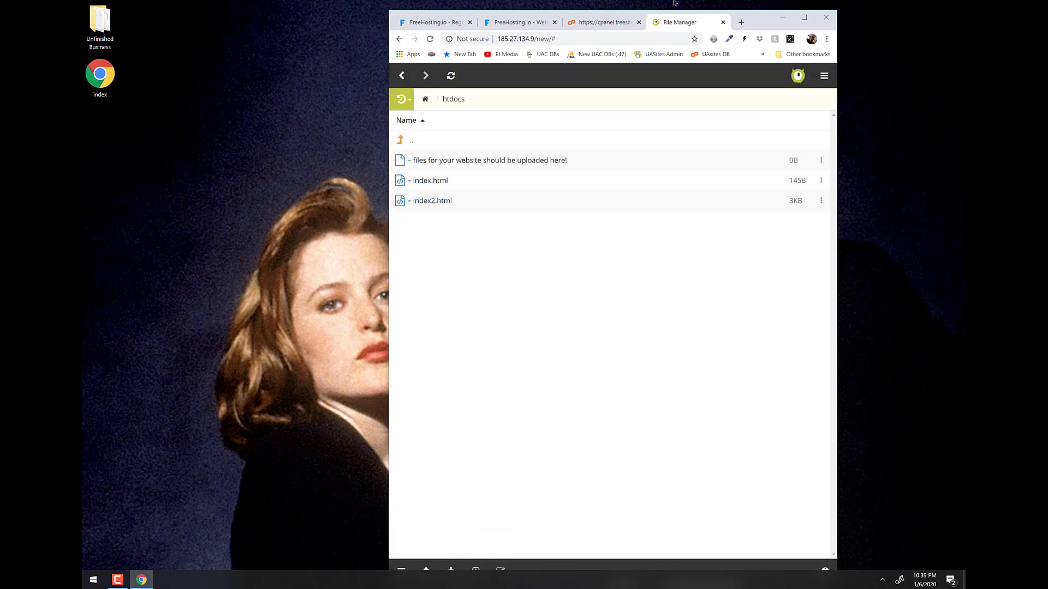
pyautogui.click(804, 17)
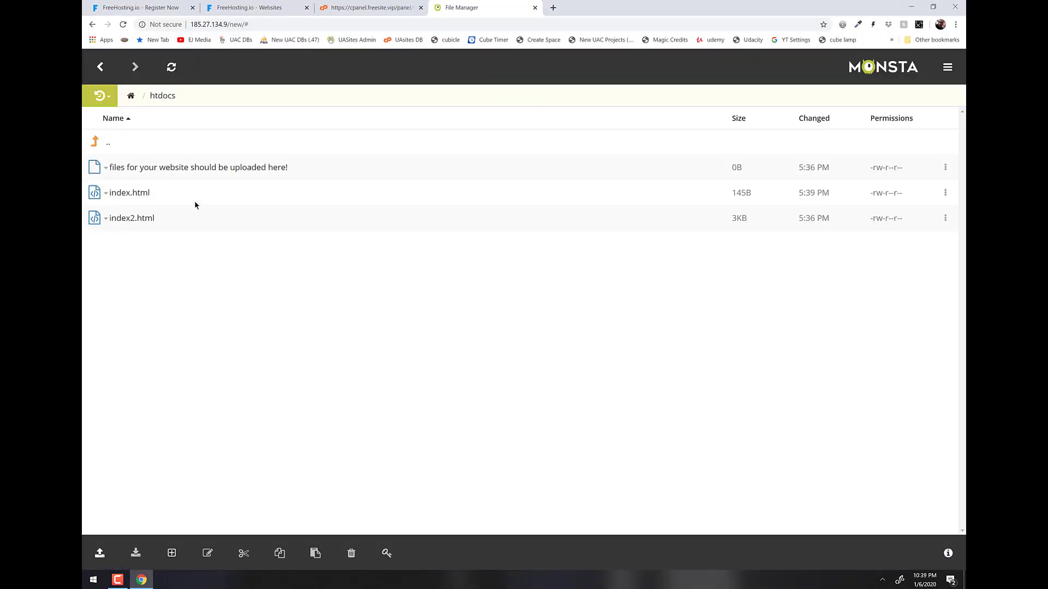
# Delete index2.html and the 'files for your website should be uploaded here!' placeholder, confirming each.
pyautogui.click(137, 218)
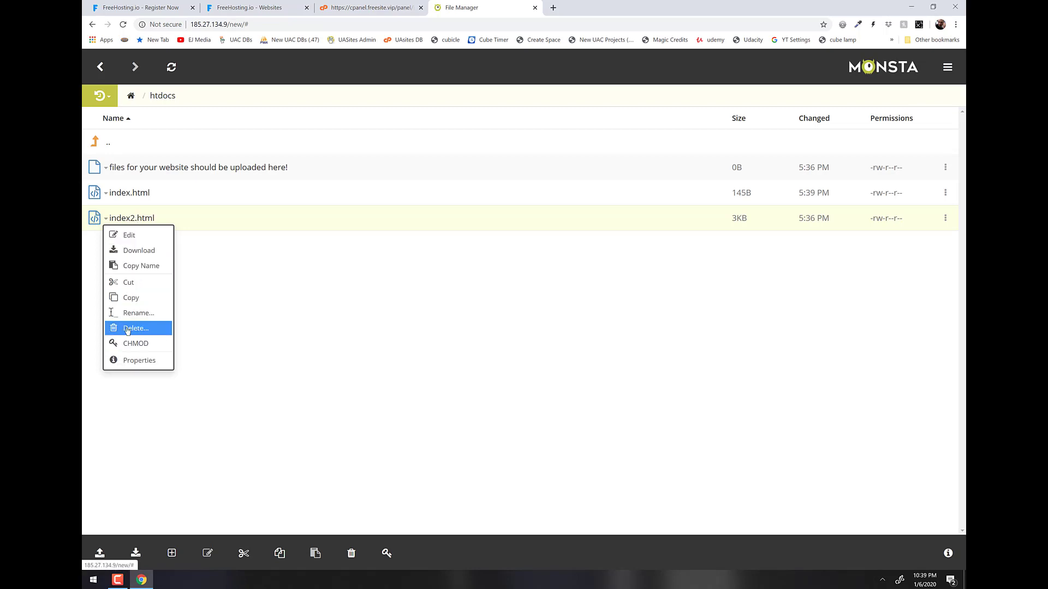
pyautogui.click(131, 328)
pyautogui.click(638, 127)
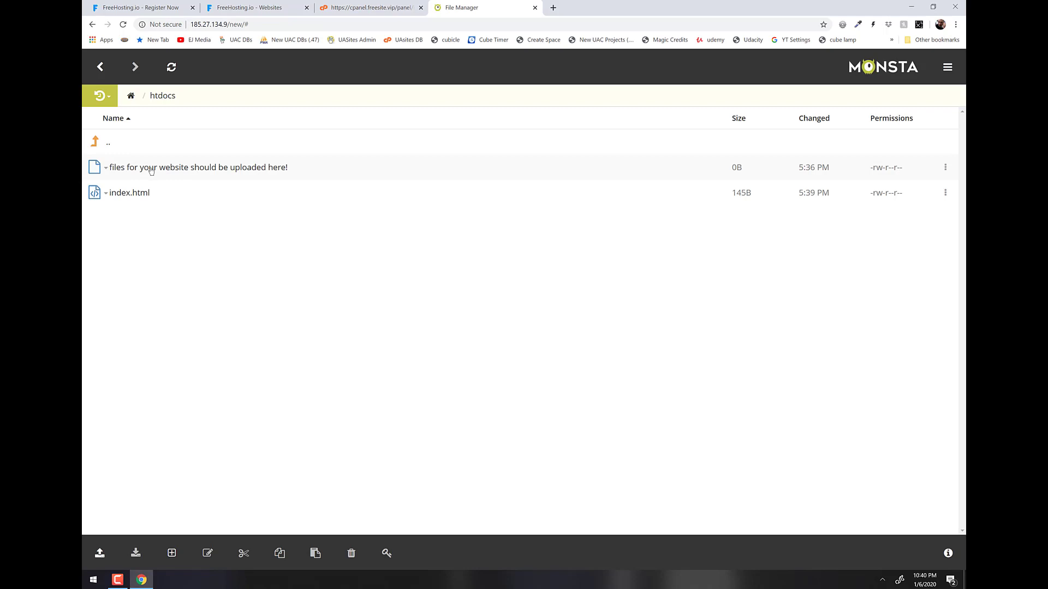
pyautogui.click(106, 168)
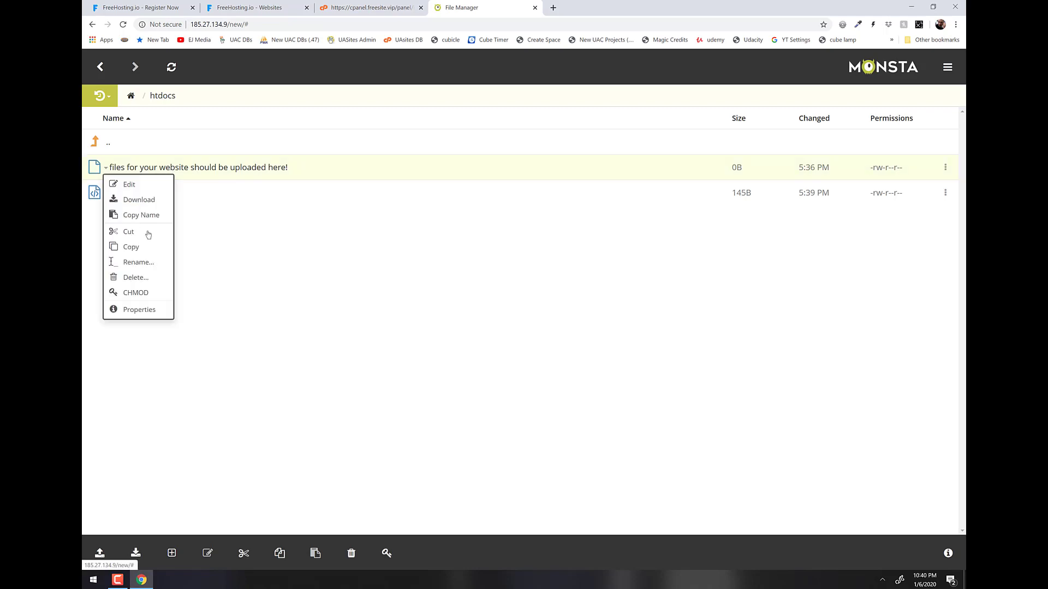
pyautogui.click(139, 277)
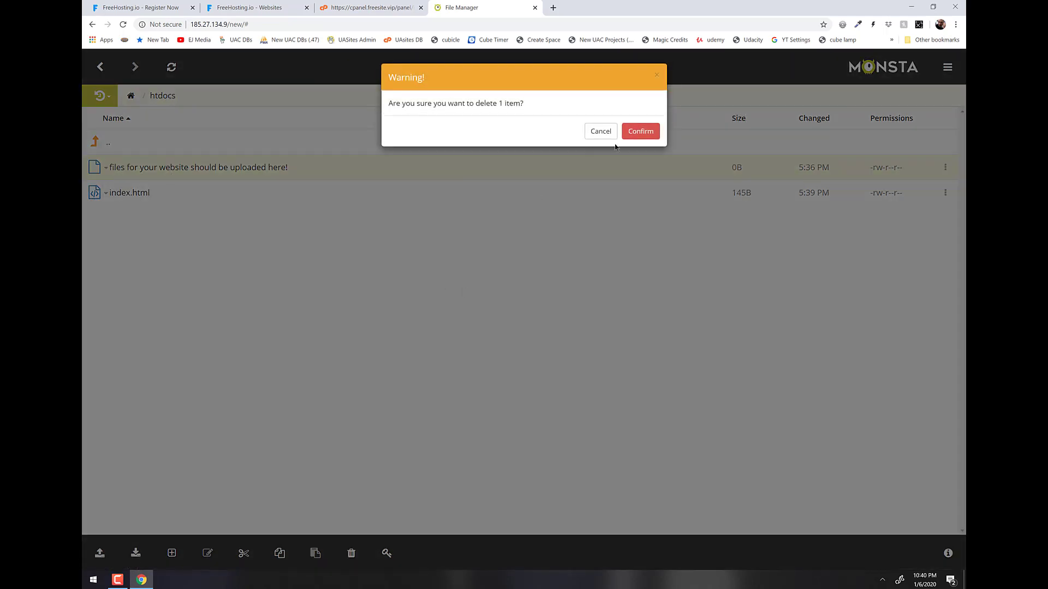
pyautogui.click(648, 135)
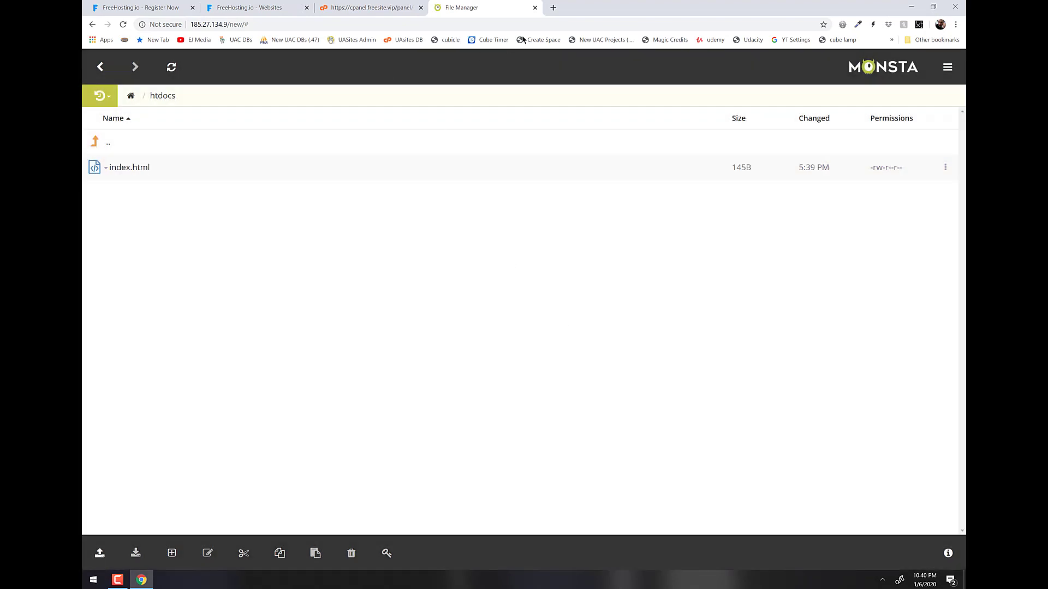
# Load stonecoldprofessor.freesite.vip in a new tab, glance at the File Manager, then return to it.
pyautogui.click(553, 8)
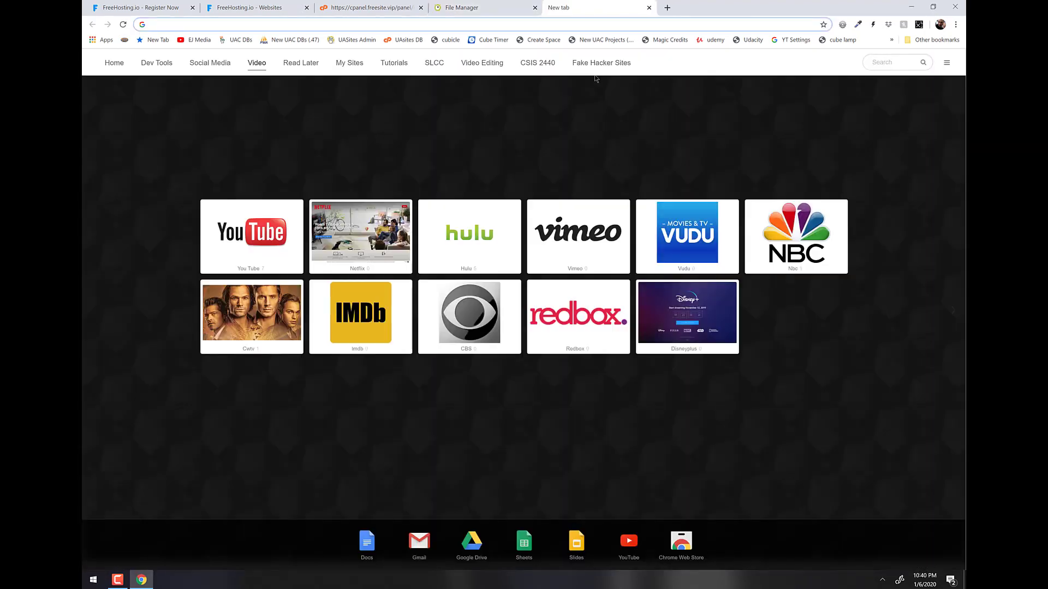
pyautogui.write('stonecoldprofessor.freesite.vip')
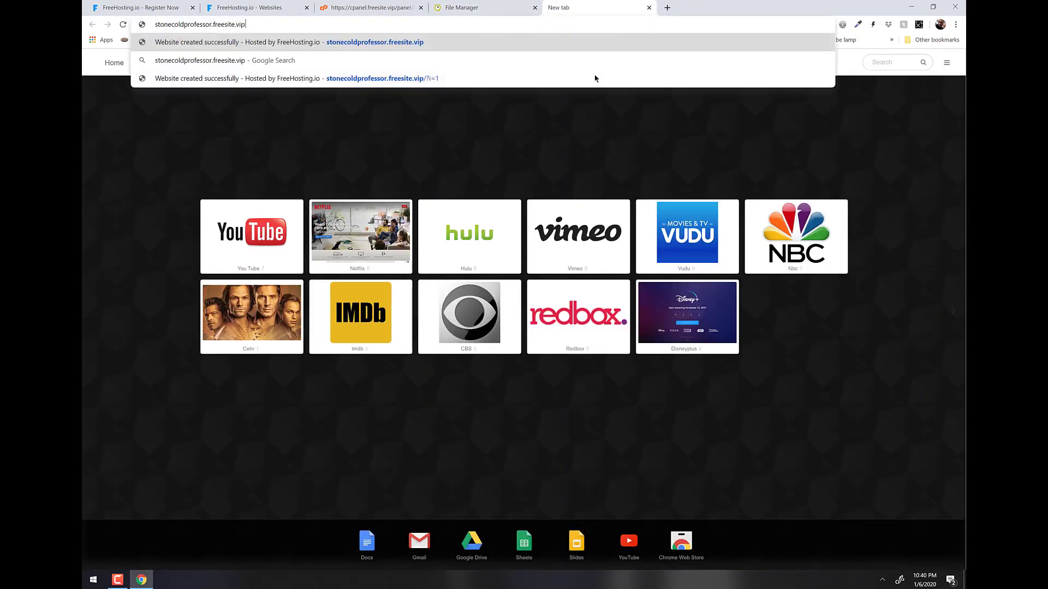
pyautogui.press('Return')
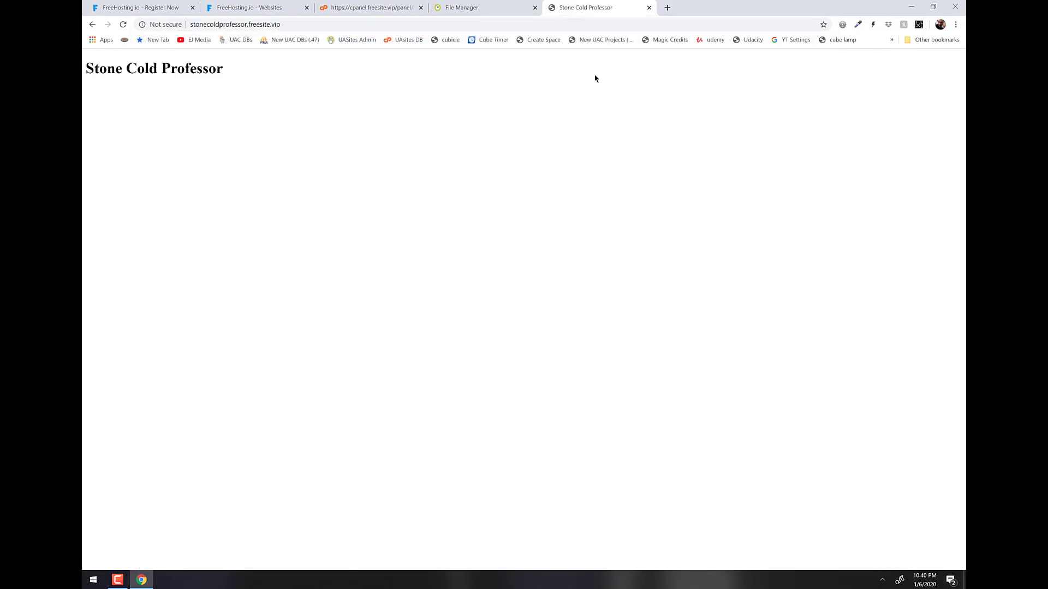
pyautogui.click(453, 7)
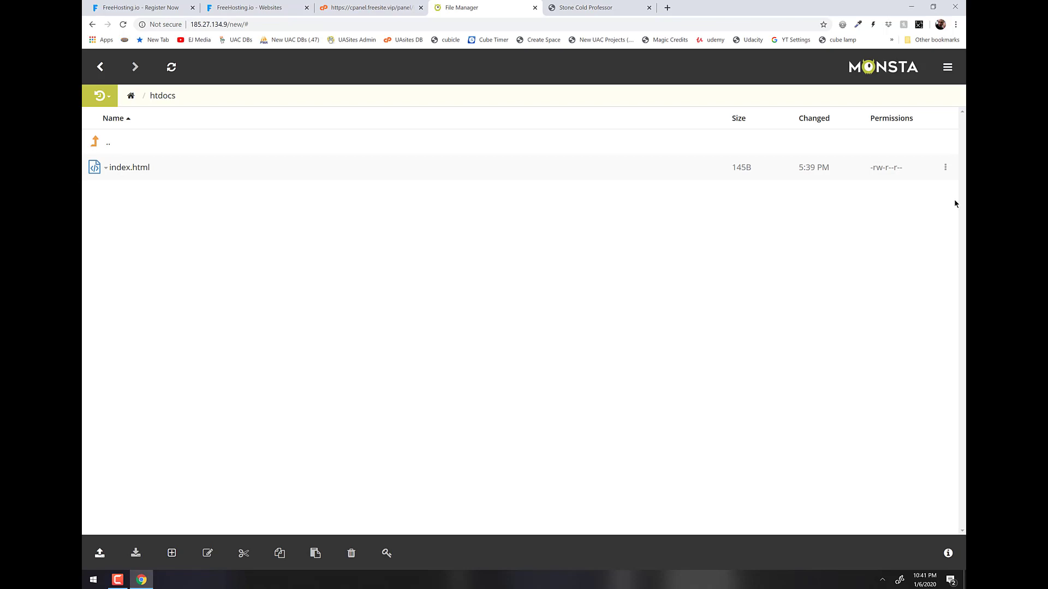
pyautogui.click(600, 11)
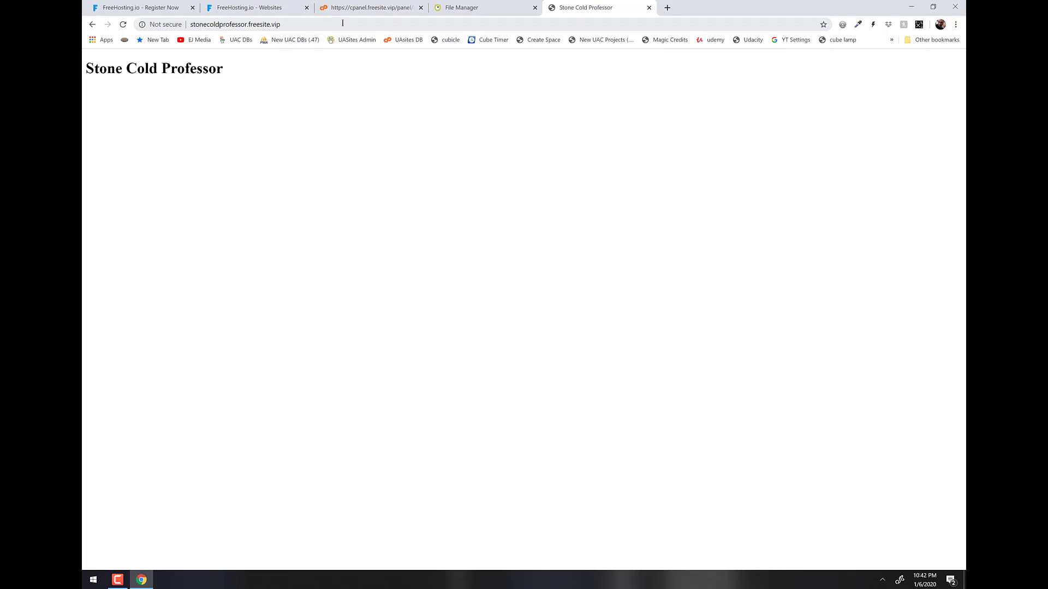
# Load stonecoldprofessor.freesite.vip/pizza-1, which returns a 404, then minimize the browser.
pyautogui.click(343, 23)
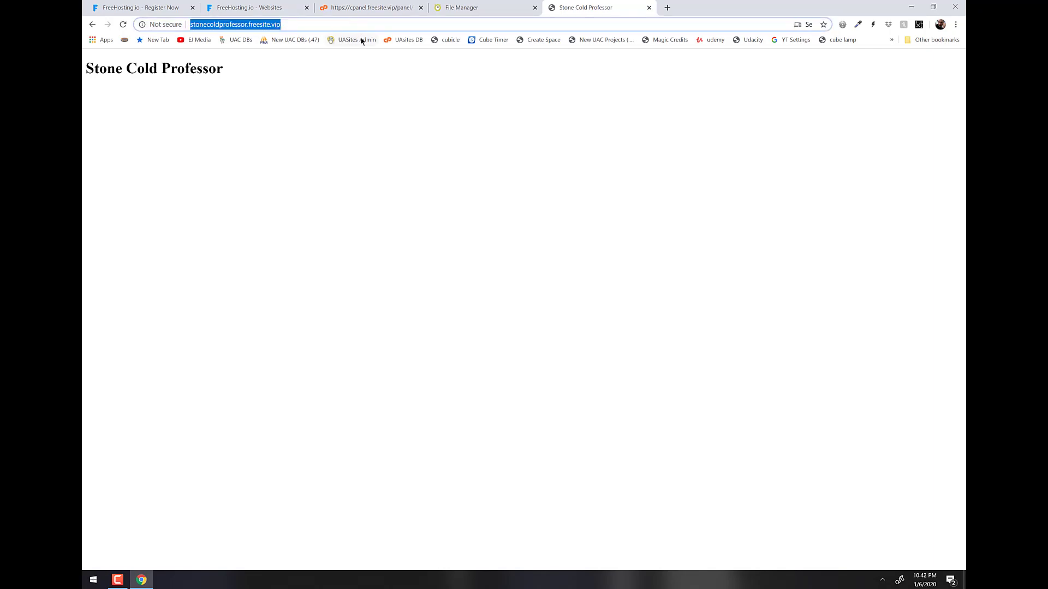
pyautogui.click(374, 26)
pyautogui.write('/')
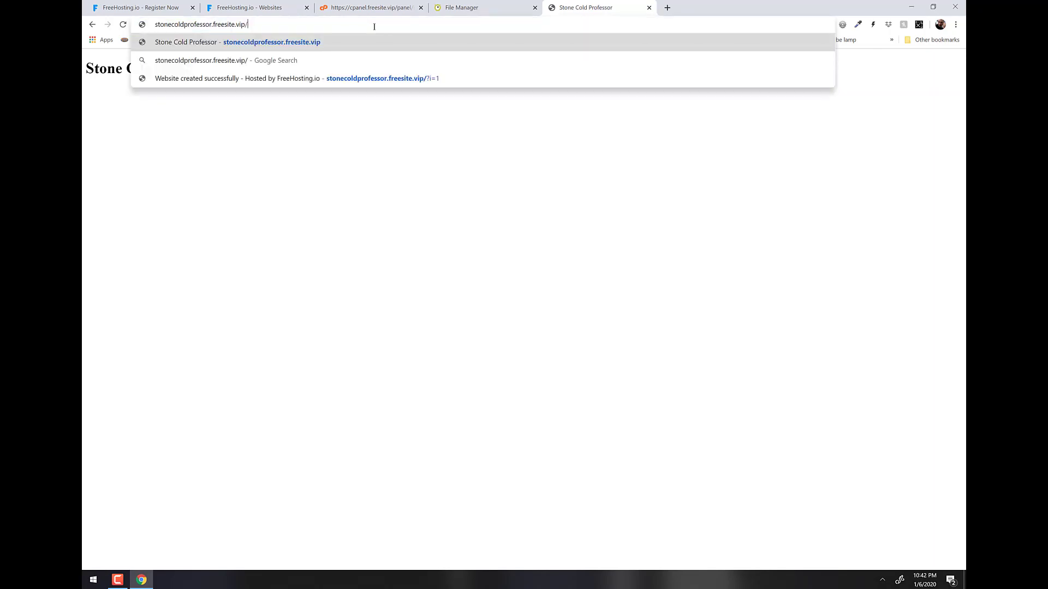
pyautogui.write('pizza-1')
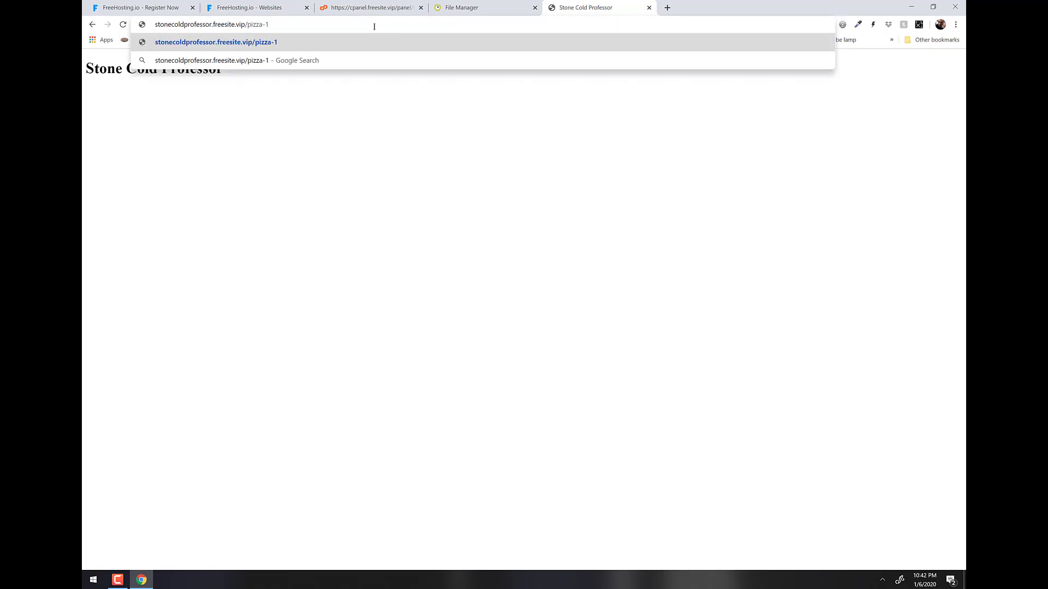
pyautogui.press('Return')
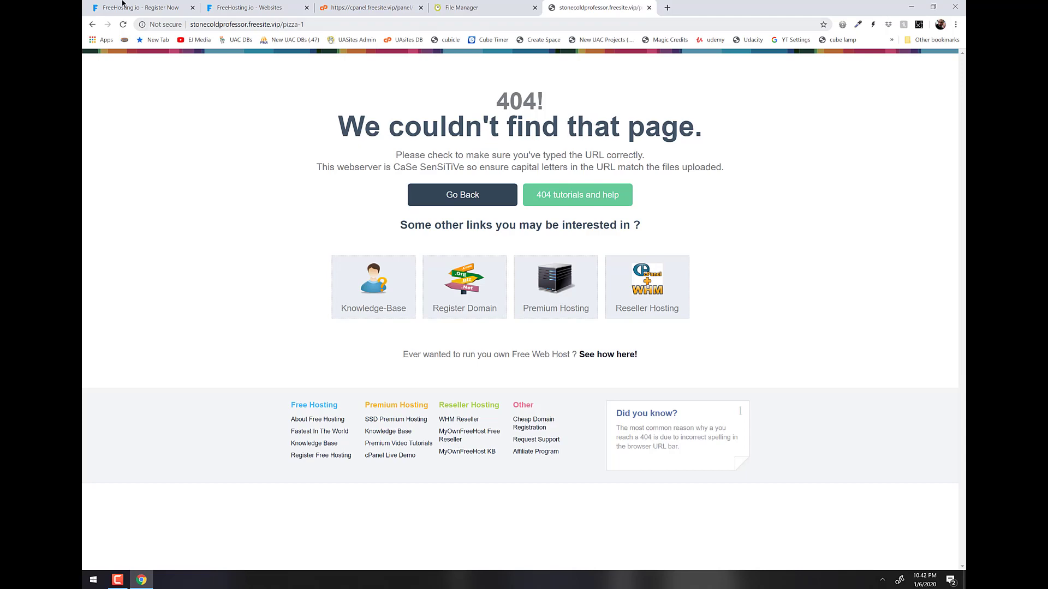
pyautogui.press('super+d')
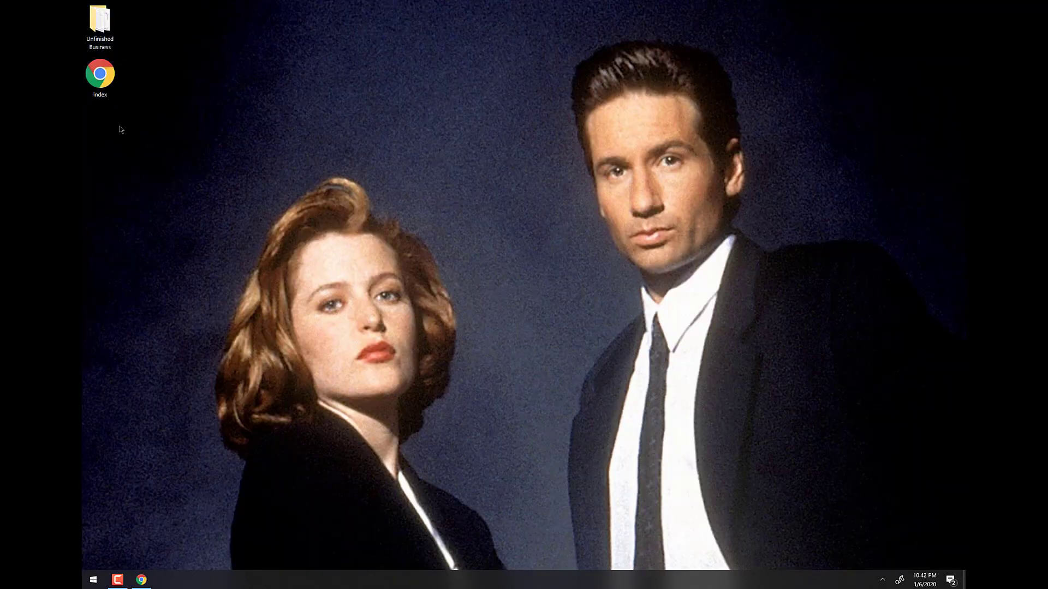
# Create a new desktop folder named pizza-1.
pyautogui.hotkey('ctrl', 'shift', 'n')
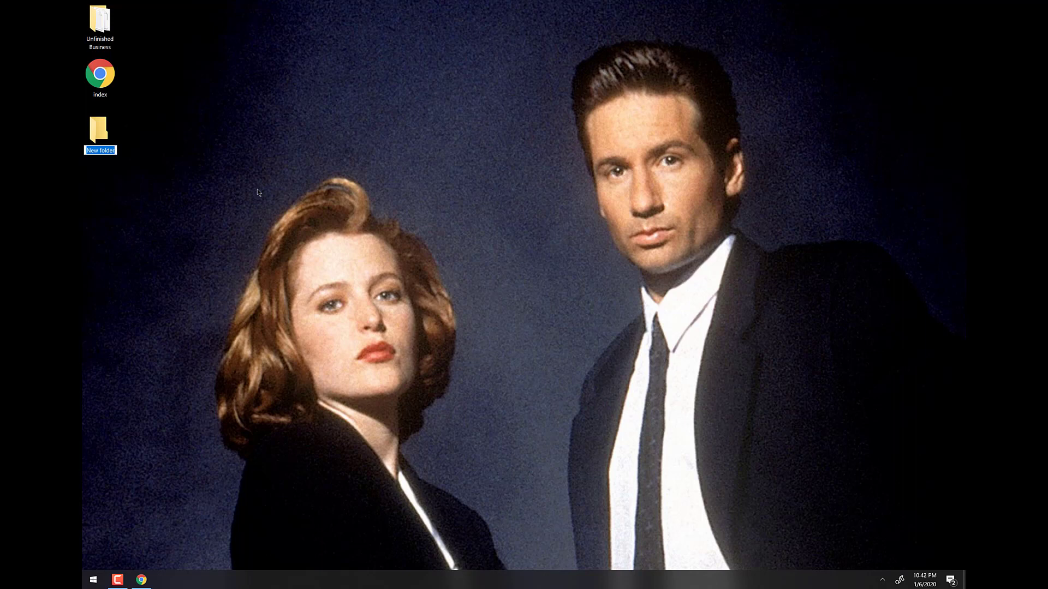
pyautogui.write('pizza-1')
pyautogui.press('Return')
# Open the desktop index.html in Notepad++, select all its code, and close the editor.
pyautogui.click(94, 579)
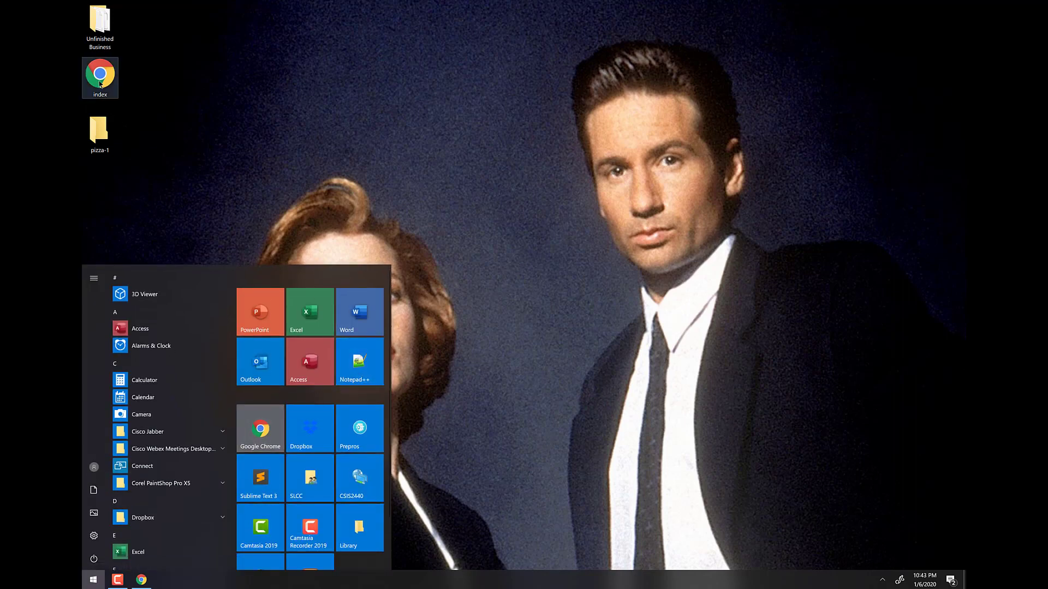
pyautogui.rightClick(100, 83)
pyautogui.click(133, 96)
pyautogui.hotkey('ctrl', 'a')
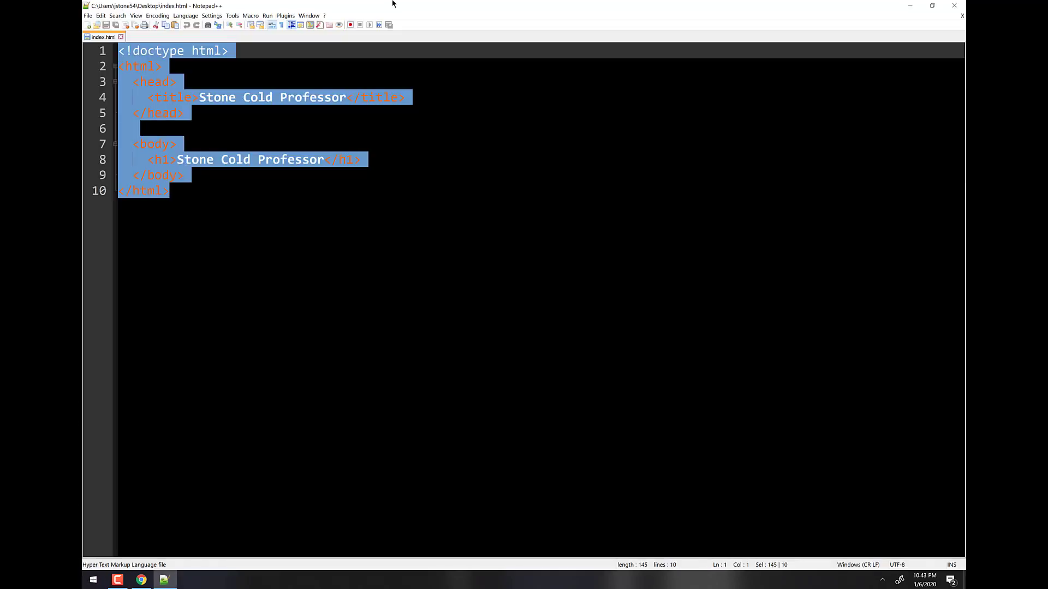
pyautogui.click(954, 5)
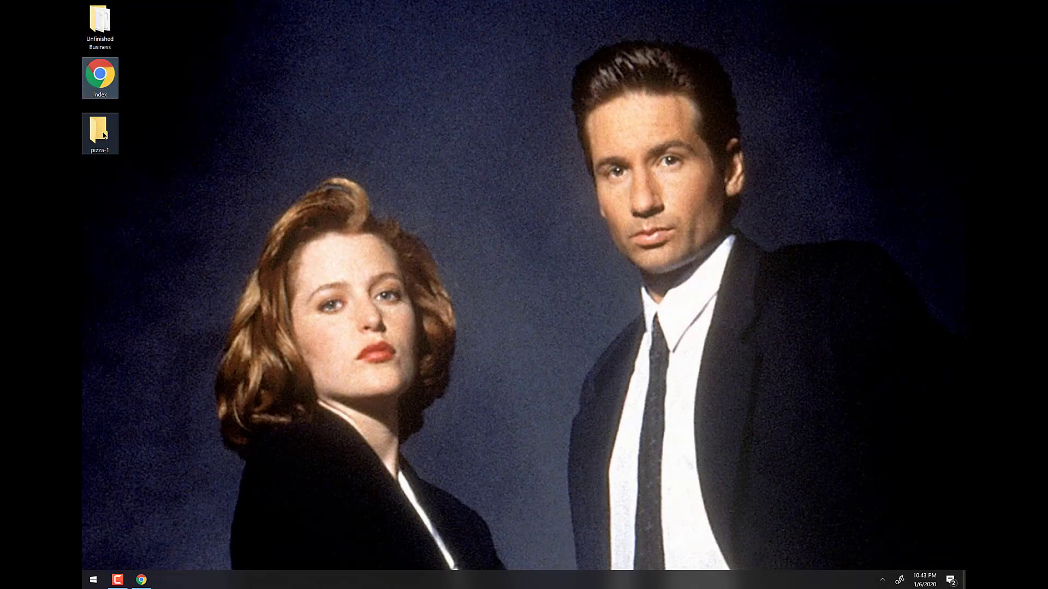
# Edit pizza-1's index.html in Notepad++, changing the heading's Professor to Pizzeria.
pyautogui.doubleClick(104, 135)
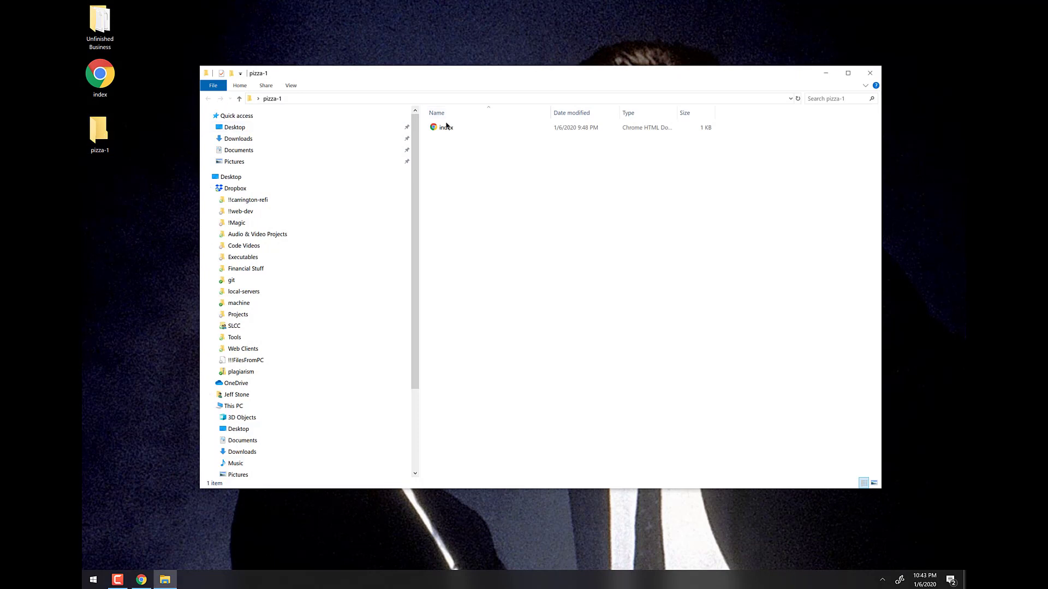
pyautogui.rightClick(446, 126)
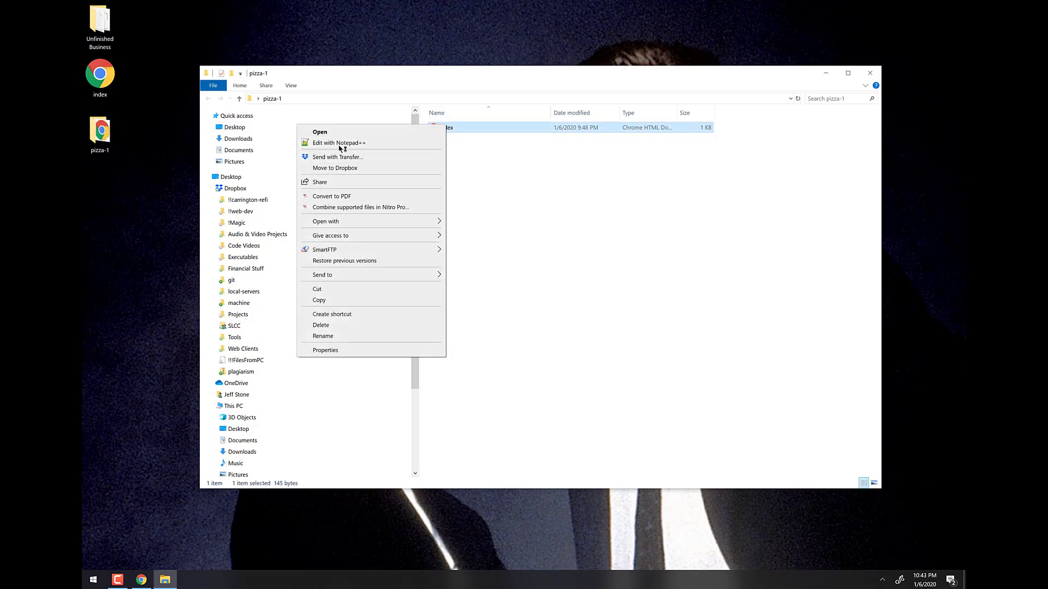
pyautogui.click(339, 143)
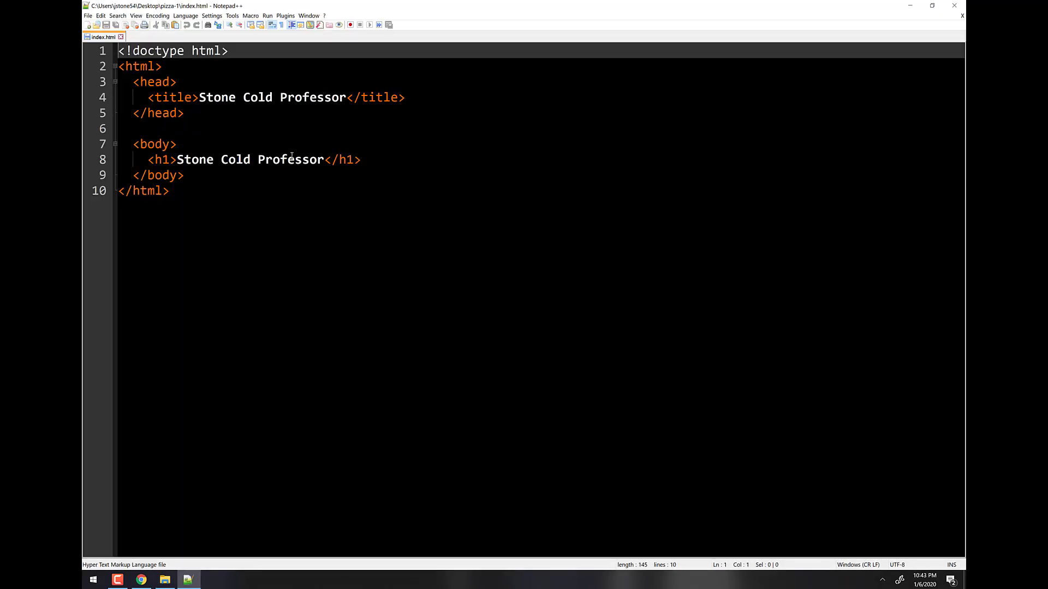
pyautogui.click(292, 158)
pyautogui.doubleClick(292, 158)
pyautogui.write('Pizza')
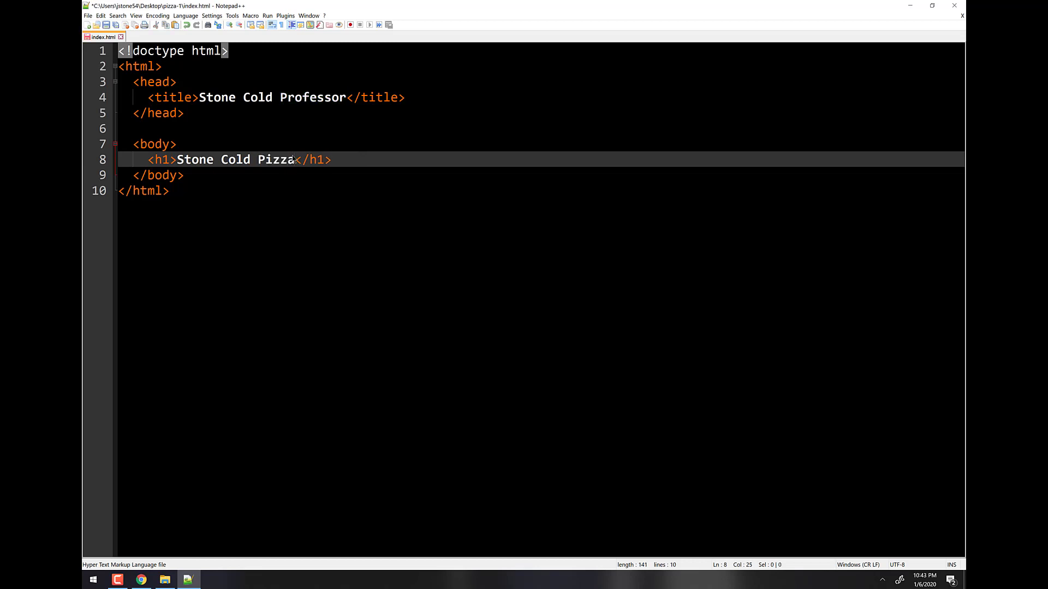
pyautogui.press('BackSpace')
pyautogui.write('eria')
# Paste Pizzeria into the page title, then close Notepad++ and the pizza-1 folder window.
pyautogui.doubleClick(300, 159)
pyautogui.hotkey('ctrl', 'c')
pyautogui.doubleClick(327, 98)
pyautogui.hotkey('ctrl', 'v')
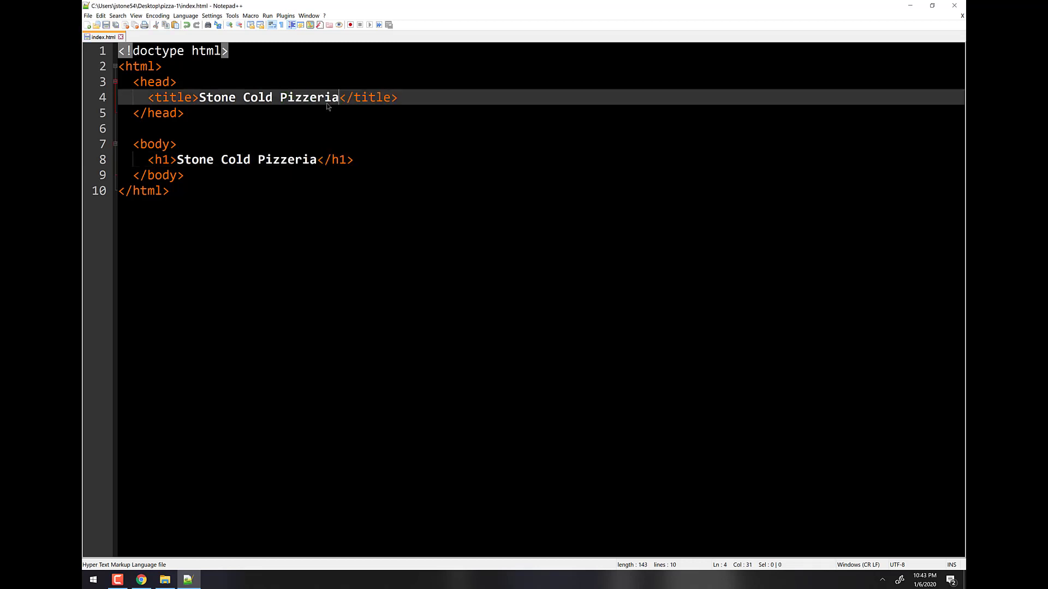
pyautogui.click(954, 6)
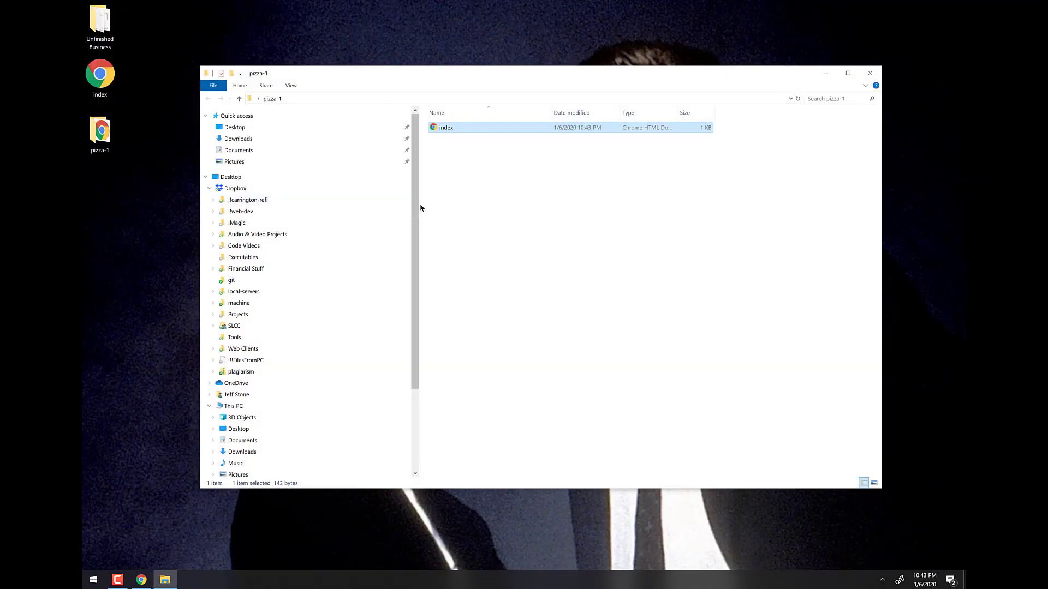
pyautogui.click(870, 72)
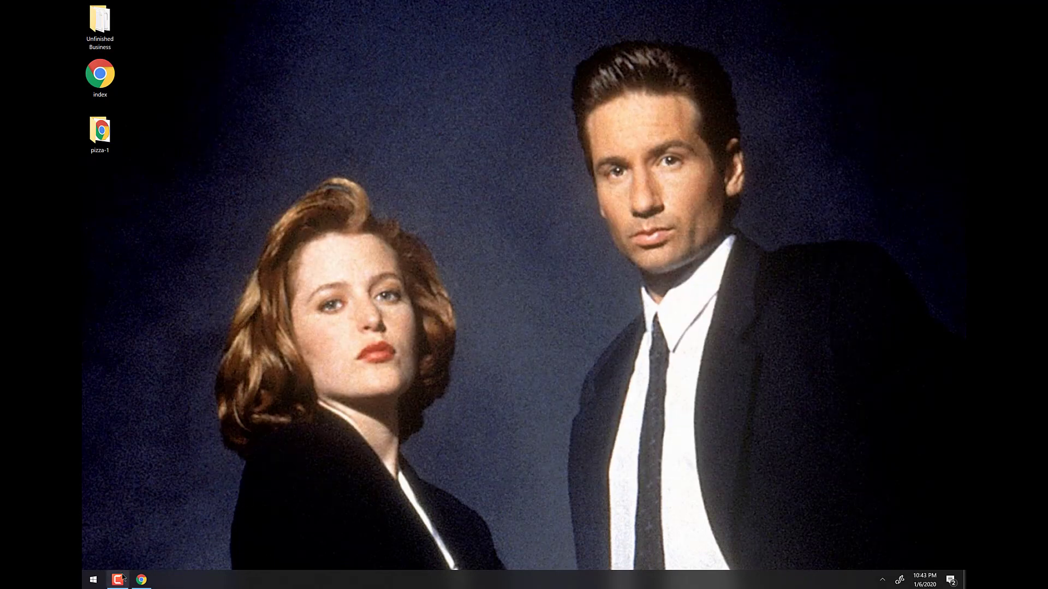
# Close the 404 tab, drag the desktop pizza-1 folder into Monsta's htdocs, and maximize Chrome.
pyautogui.click(141, 579)
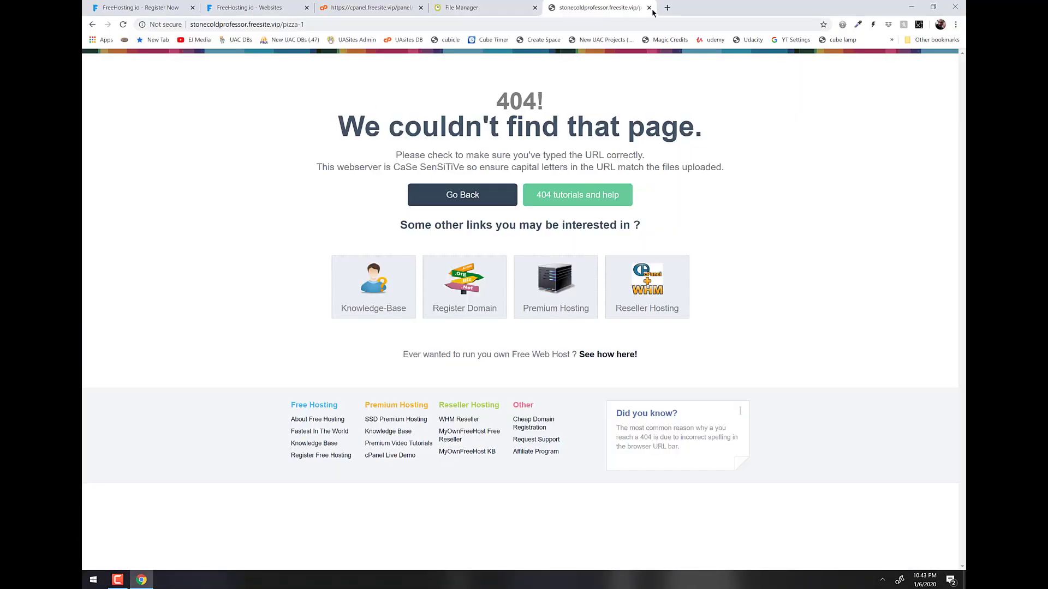
pyautogui.click(649, 7)
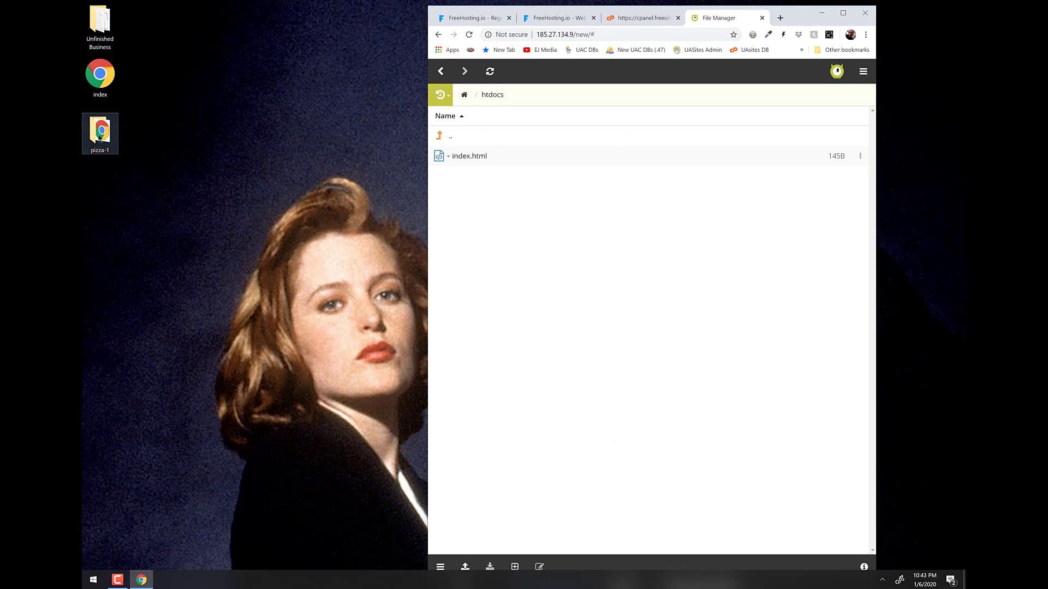
pyautogui.moveTo(101, 134); pyautogui.dragTo(538, 217)
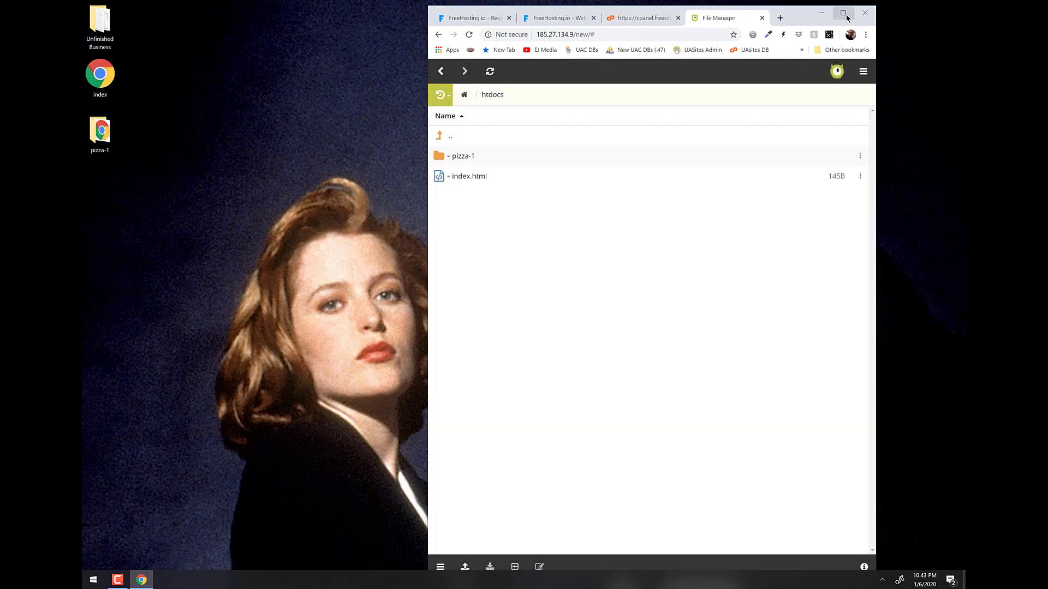
pyautogui.click(843, 13)
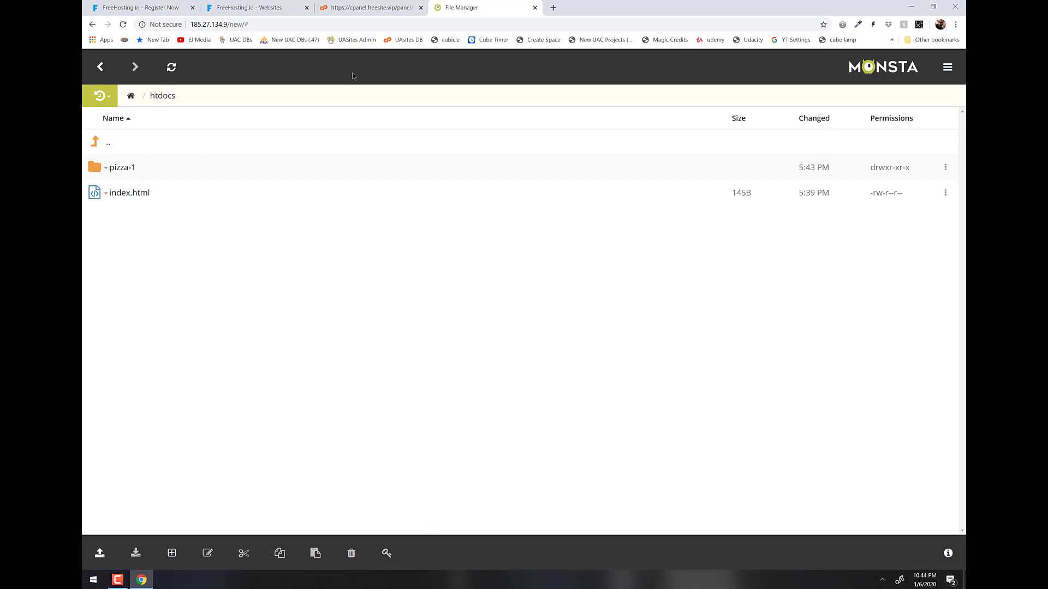
pyautogui.click(553, 8)
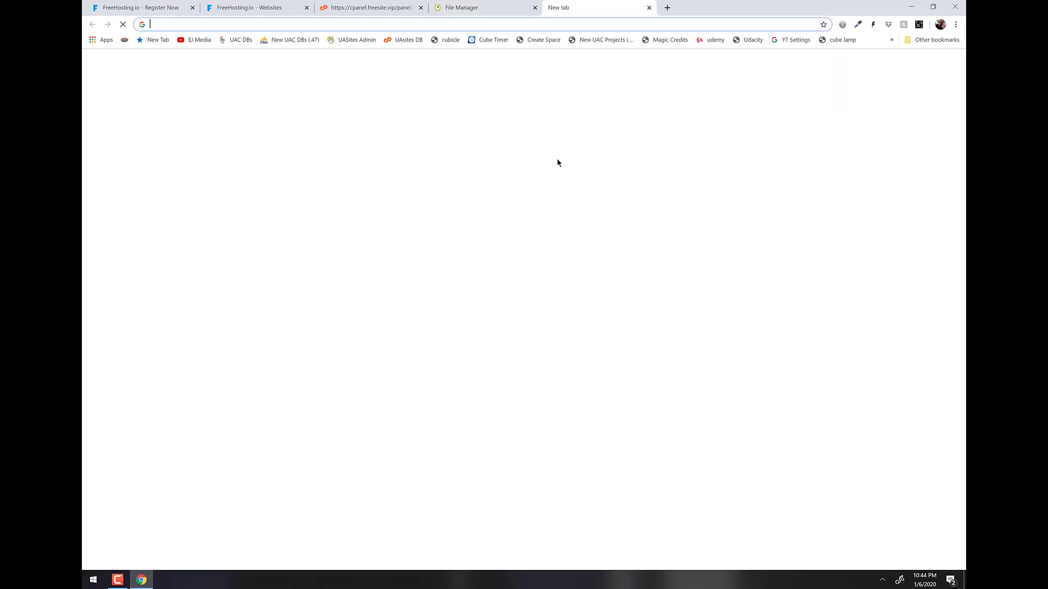
# Load stonecoldprofessor.freesite.vip/pizza-1 to see Stone Cold Pizzeria, then return to the File Manager.
pyautogui.hotkey('ctrl', 'v')
pyautogui.write('/')
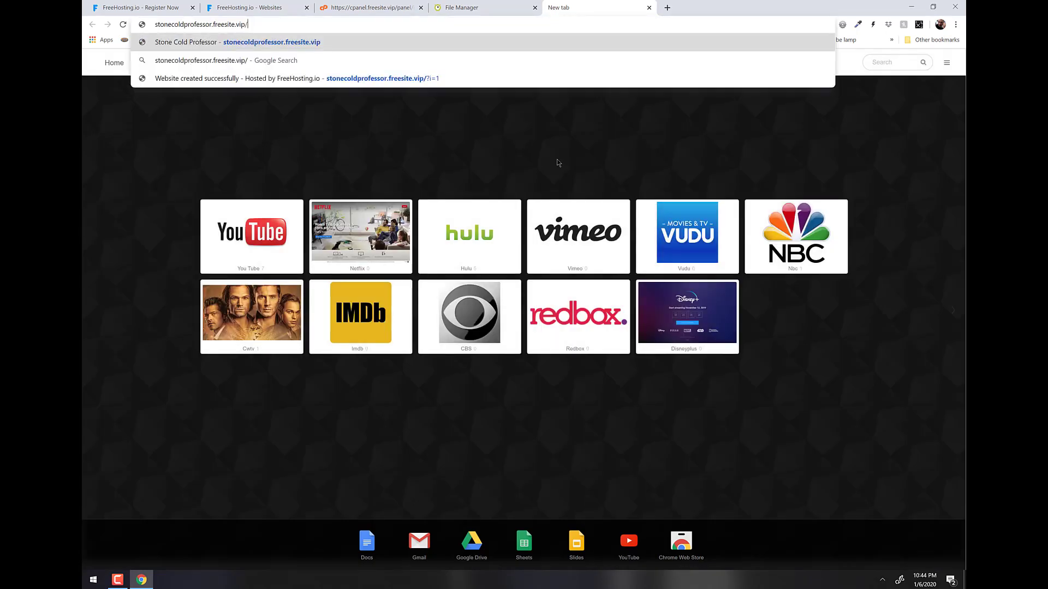
pyautogui.write('pizza-1')
pyautogui.press('Return')
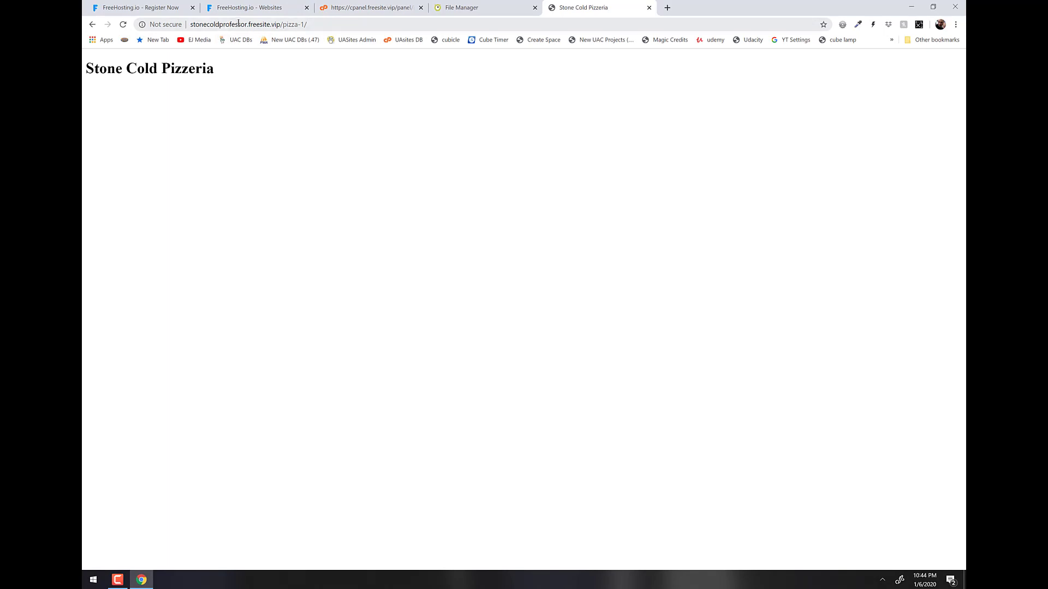
pyautogui.moveTo(284, 26); pyautogui.dragTo(393, 23)
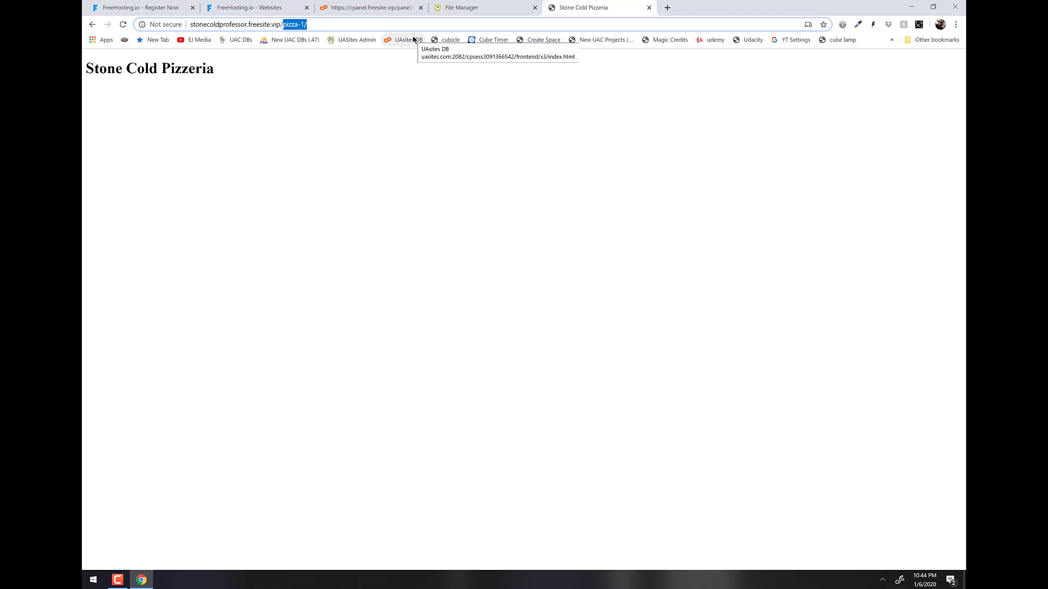
pyautogui.press('F9')
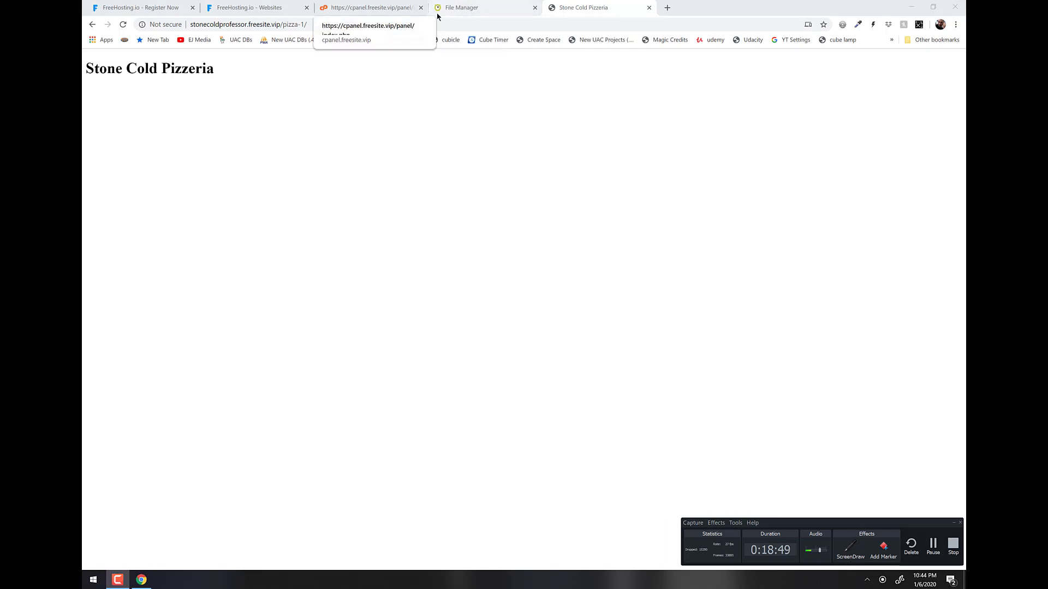
pyautogui.click(464, 8)
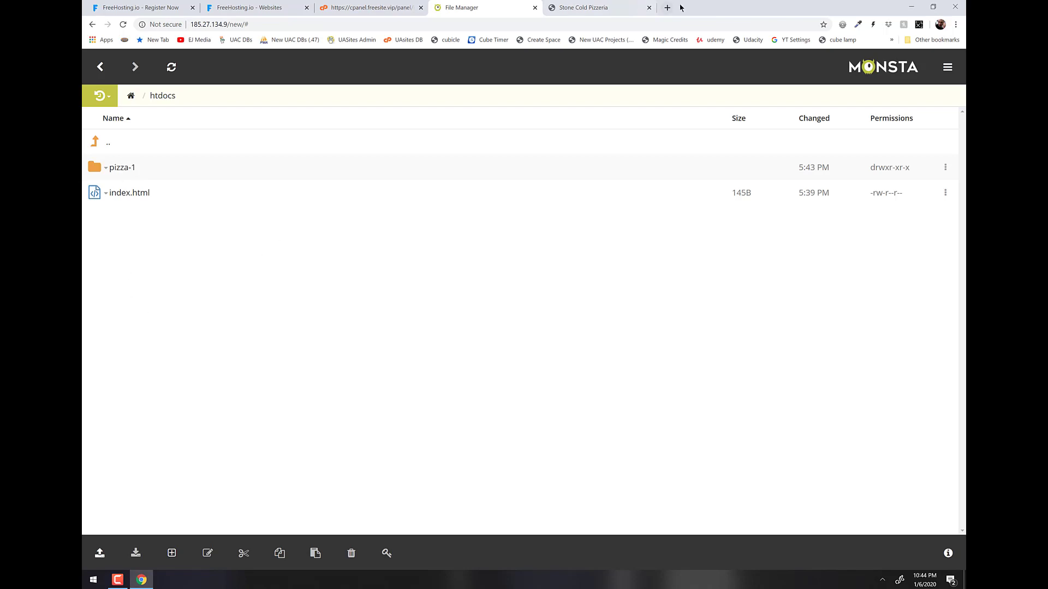
# Restore down Chrome and create two desktop folders named css and js.
pyautogui.moveTo(685, 11); pyautogui.dragTo(657, 23)
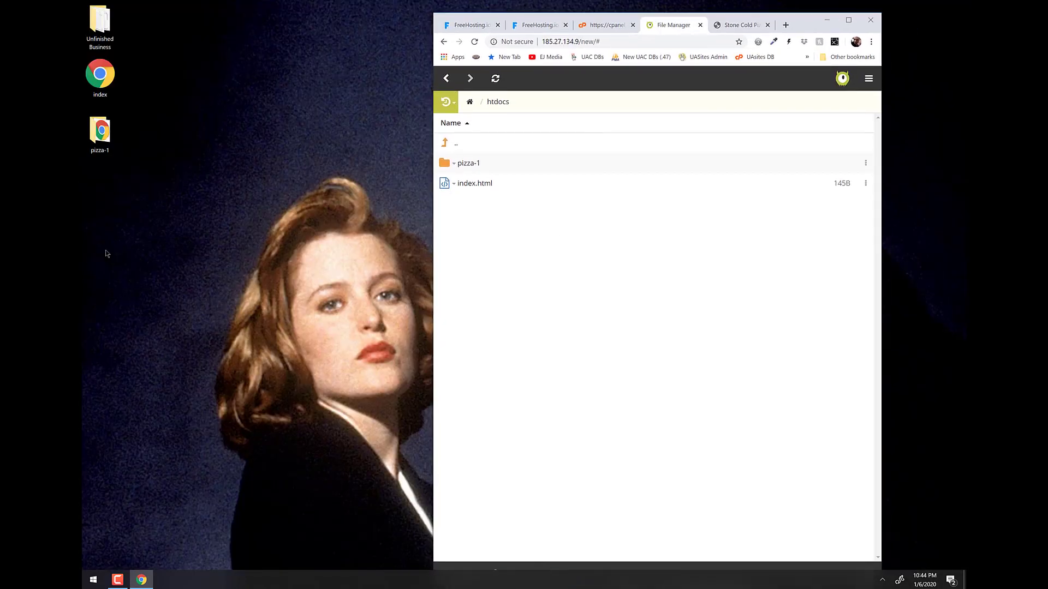
pyautogui.click(129, 201)
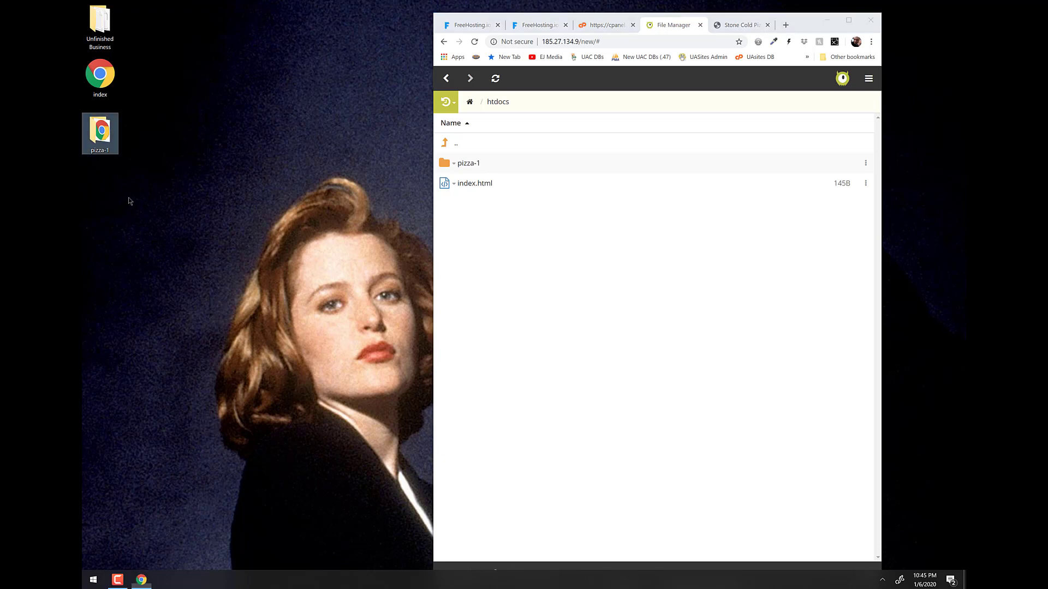
pyautogui.hotkey('ctrl', 'shift', 'n')
pyautogui.write('css')
pyautogui.press('Return')
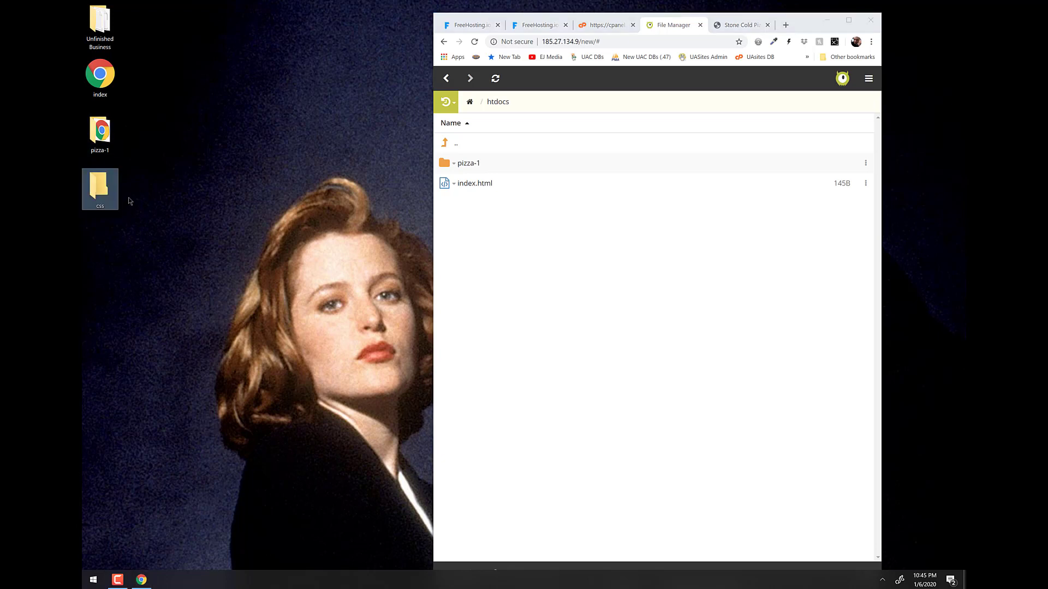
pyautogui.hotkey('ctrl', 'shift', 'n')
pyautogui.write('js')
pyautogui.press('Return')
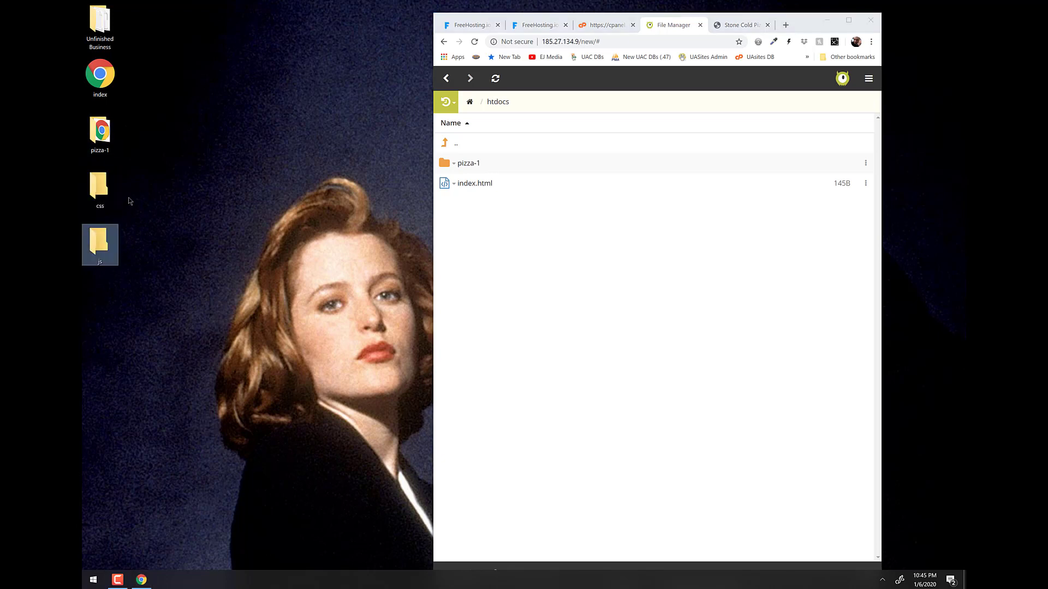
# Create a third desktop folder and rename it img.
pyautogui.hotkey('ctrl', 'shift', 'n')
pyautogui.press('Escape')
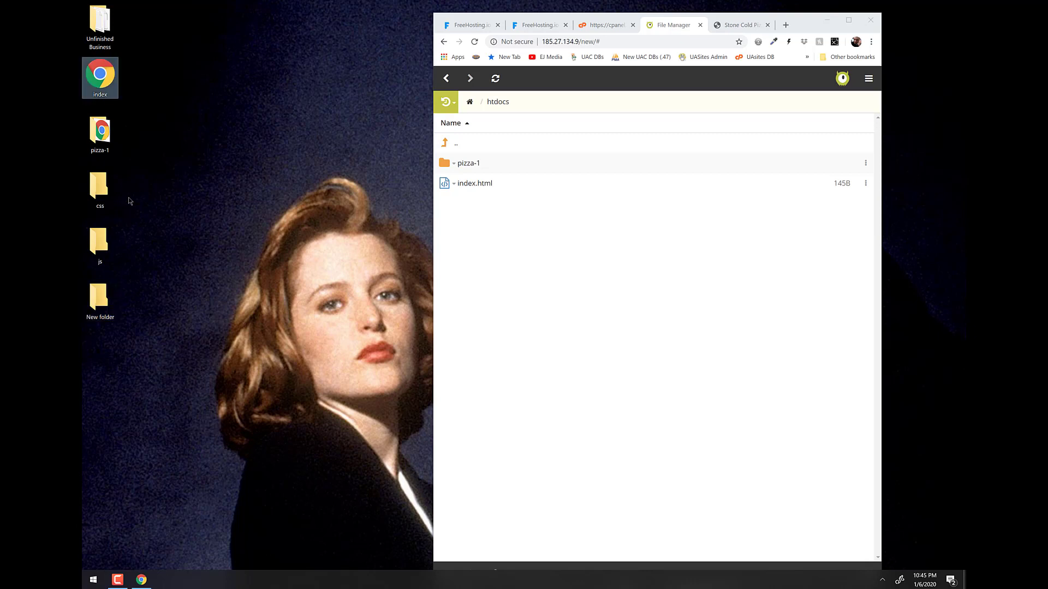
pyautogui.press('Down')
pyautogui.press('Down')
pyautogui.press('Down')
pyautogui.press('Down')
pyautogui.press('F2')
pyautogui.write('img')
pyautogui.press('Return')
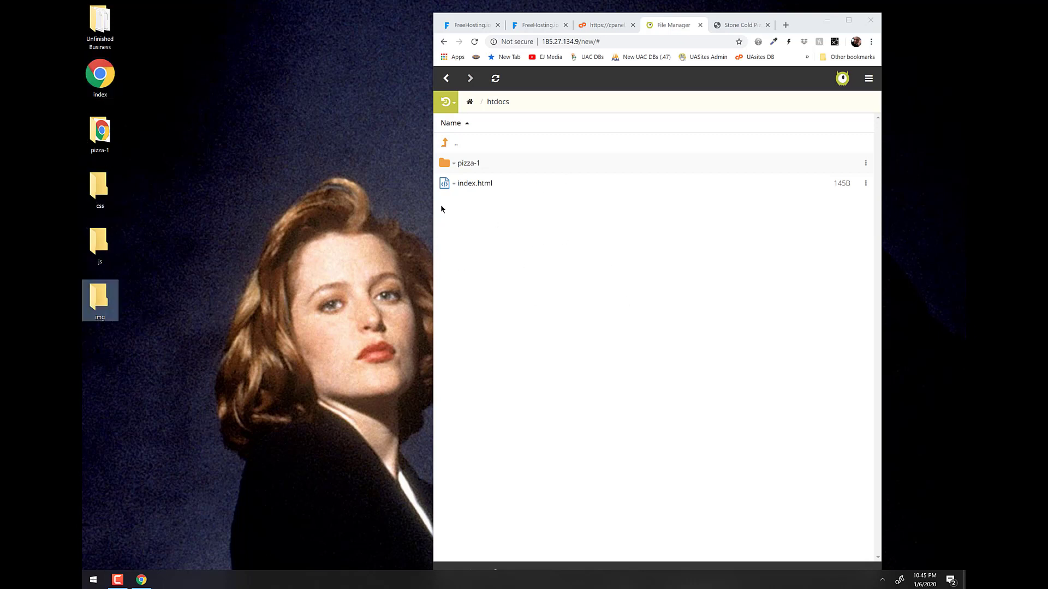
# Check index.html inside pizza-1 in Monsta, return to htdocs, select the css/js/img folders, and maximize Chrome.
pyautogui.click(461, 164)
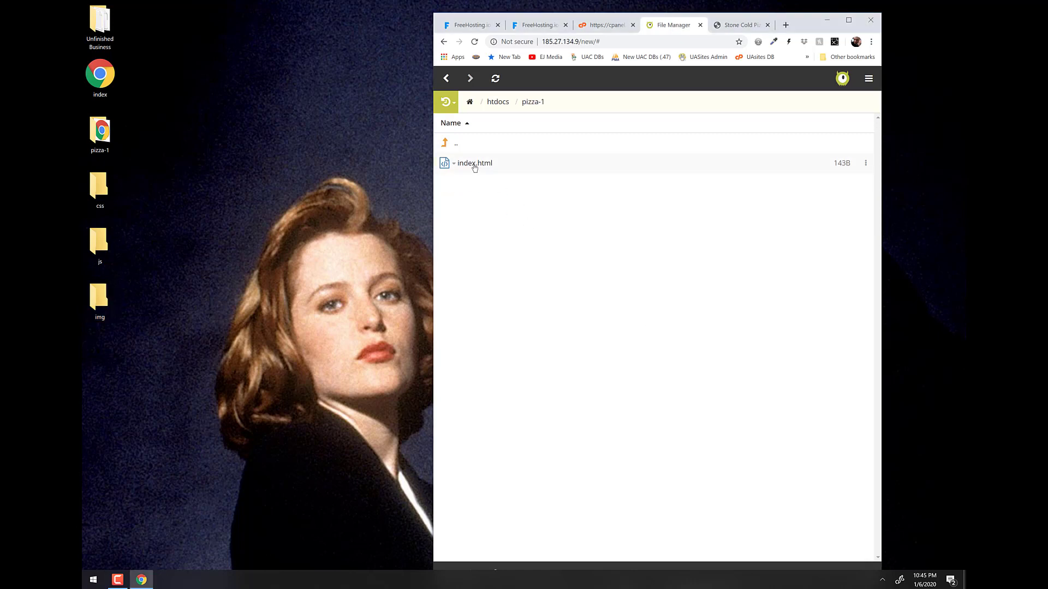
pyautogui.moveTo(138, 170); pyautogui.dragTo(84, 324)
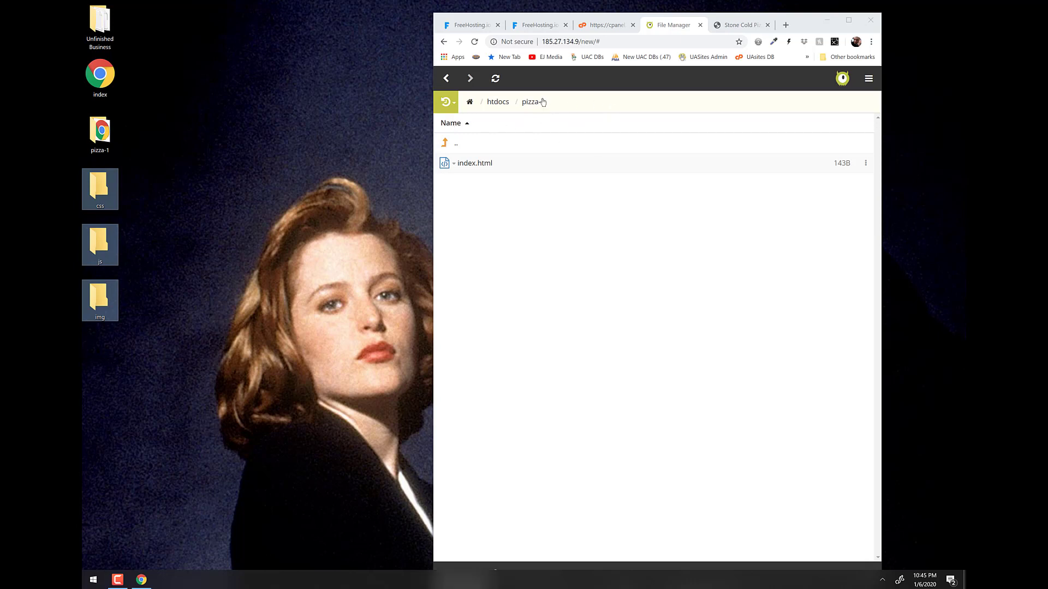
pyautogui.click(283, 357)
pyautogui.click(446, 78)
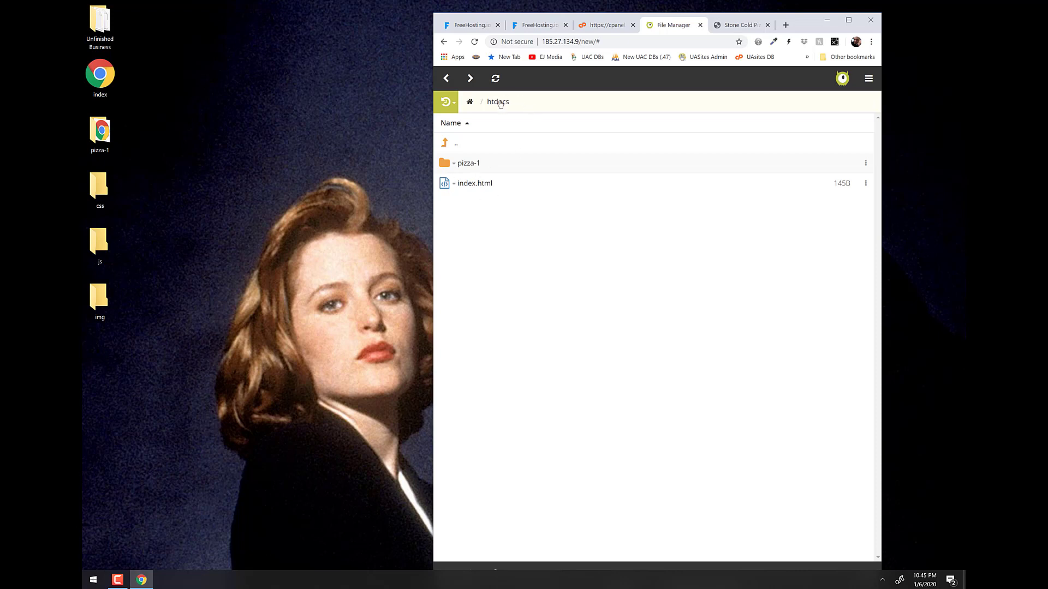
pyautogui.moveTo(182, 364); pyautogui.dragTo(582, 256)
pyautogui.moveTo(158, 340); pyautogui.dragTo(141, 234)
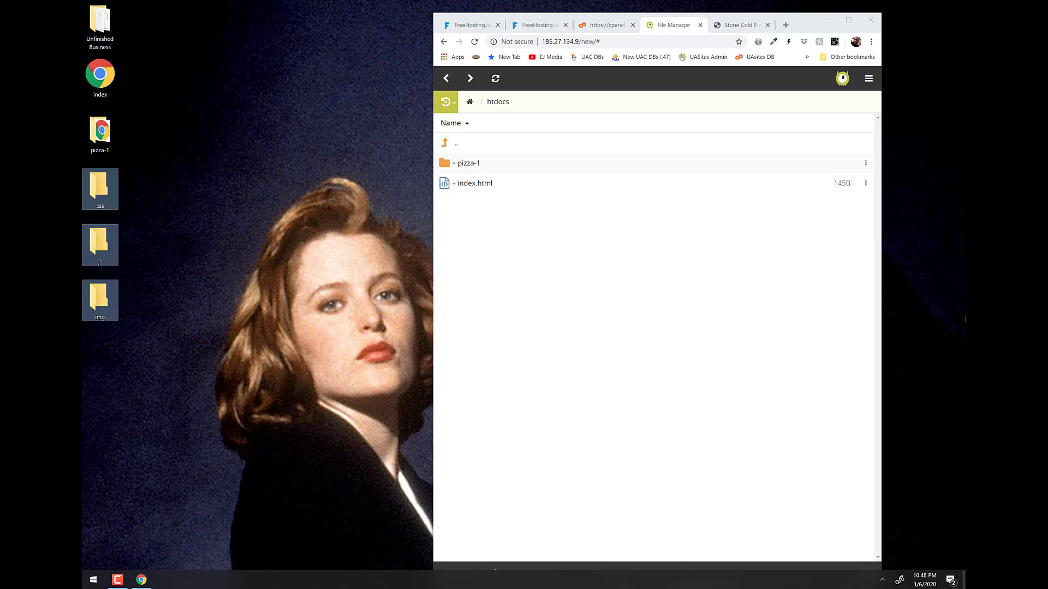
pyautogui.click(848, 20)
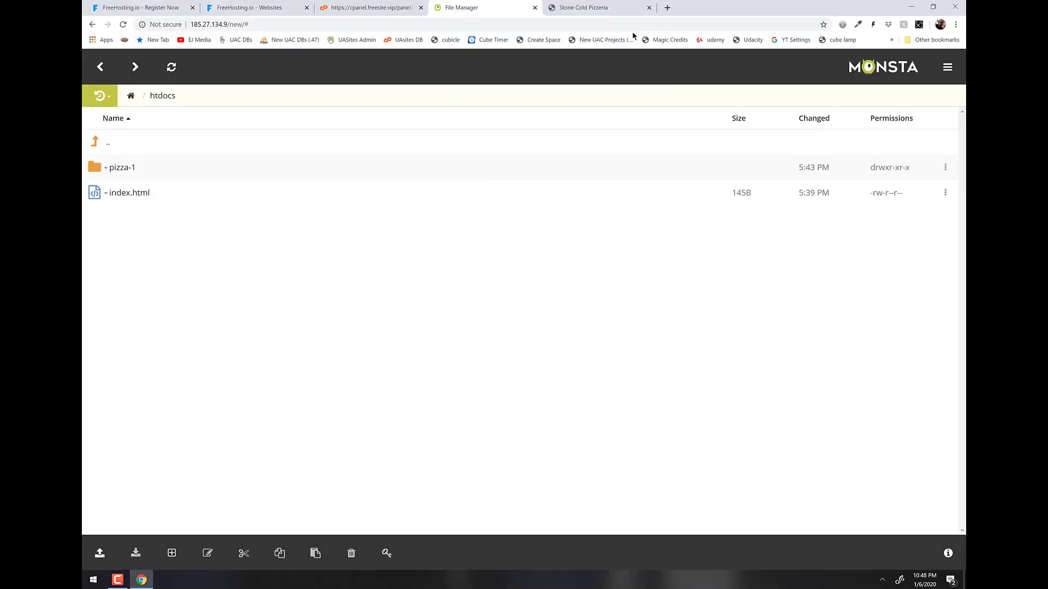
# Search for FileZilla in a new tab and open the FileZilla project site.
pyautogui.click(667, 7)
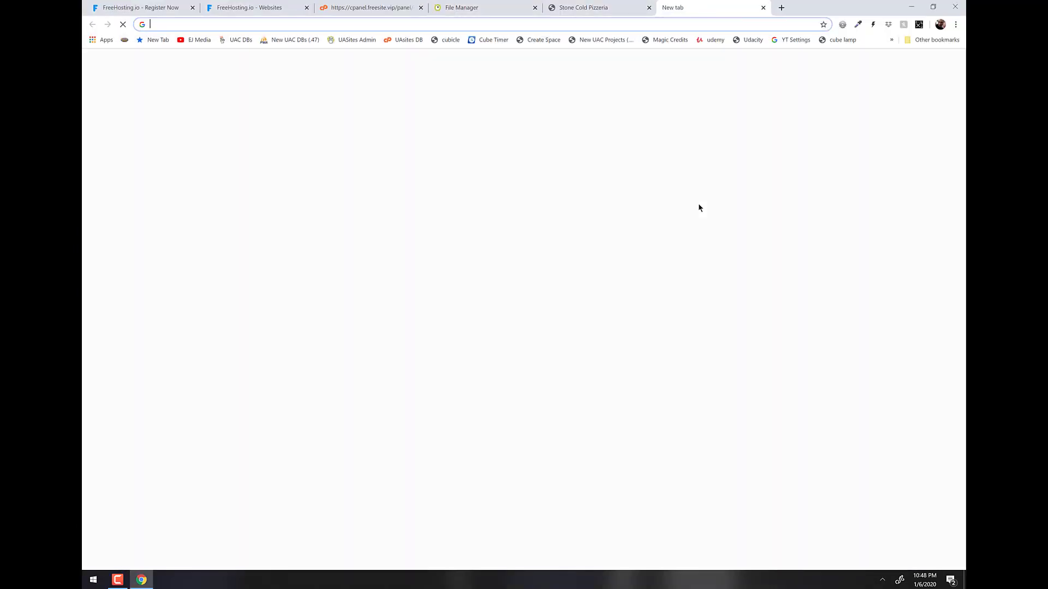
pyautogui.write('fill')
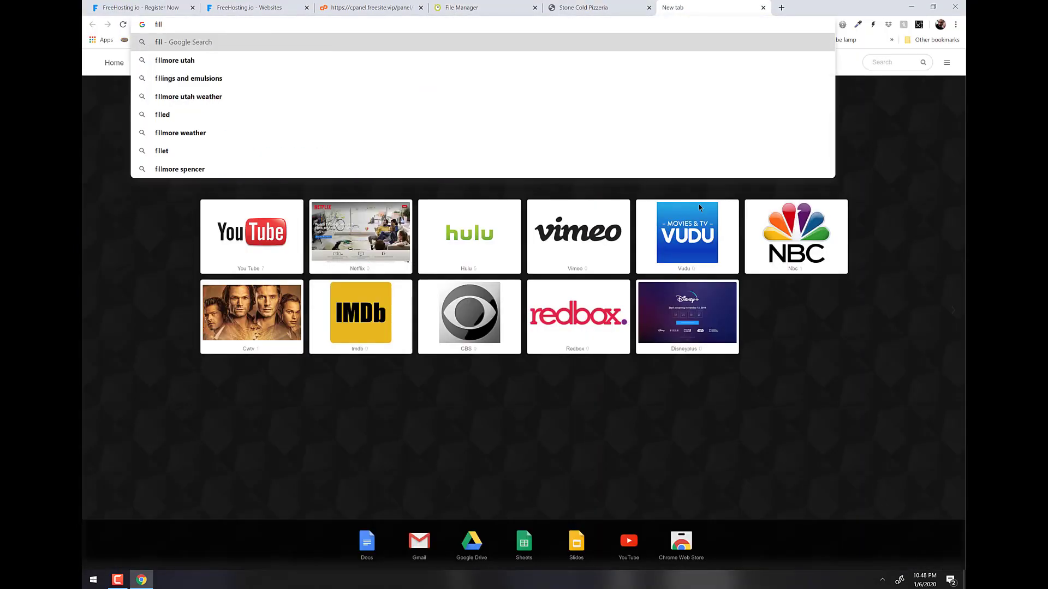
pyautogui.write('ezilla')
pyautogui.press('Down')
pyautogui.press('Down')
pyautogui.press('Return')
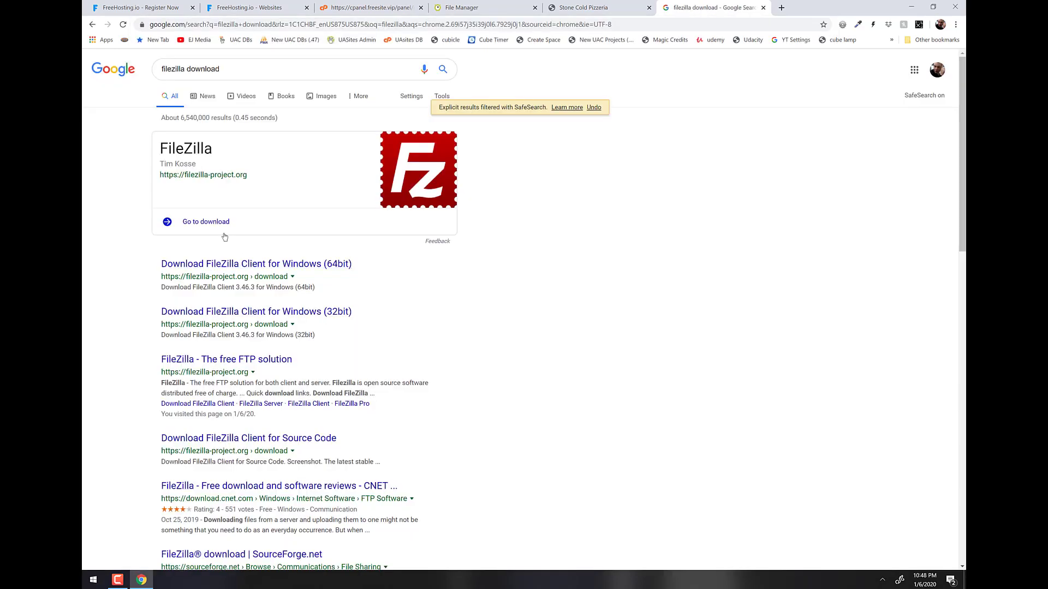
pyautogui.click(208, 225)
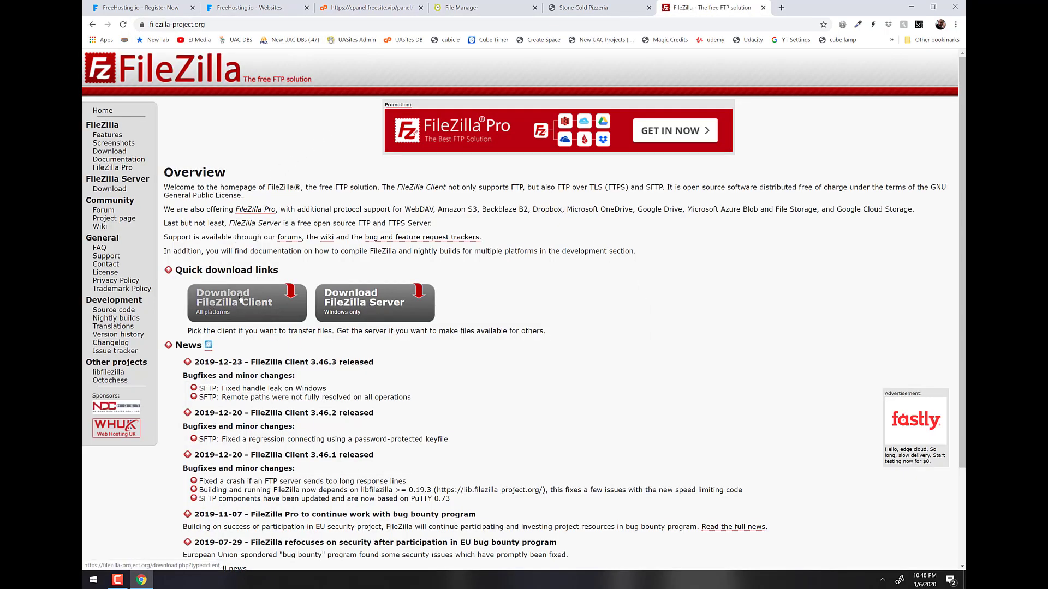
# Download the free FileZilla Client 3.46.3 for 64-bit Windows and run the installer.
pyautogui.click(229, 309)
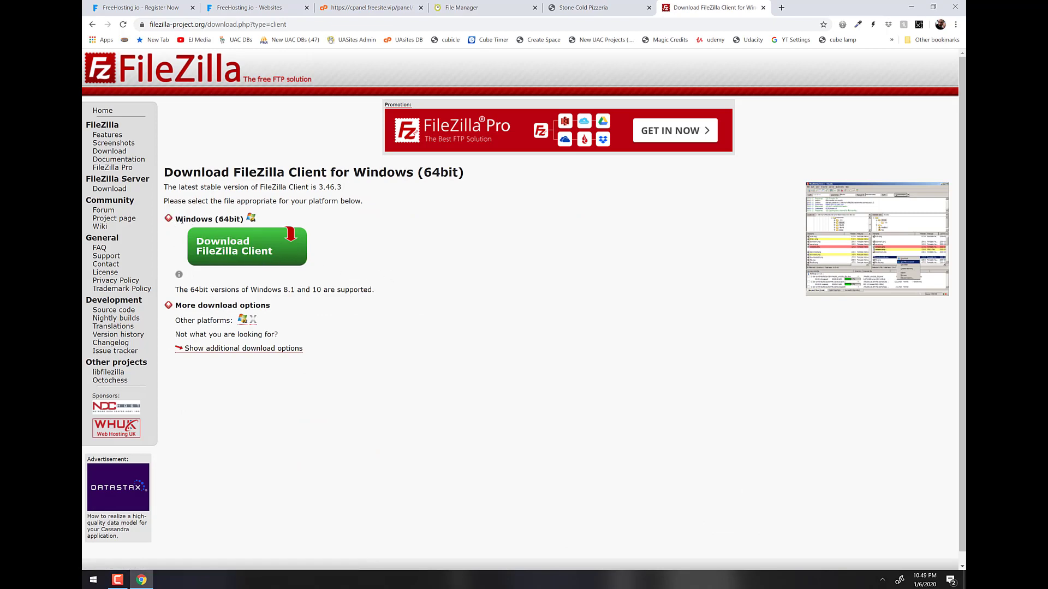
pyautogui.click(252, 250)
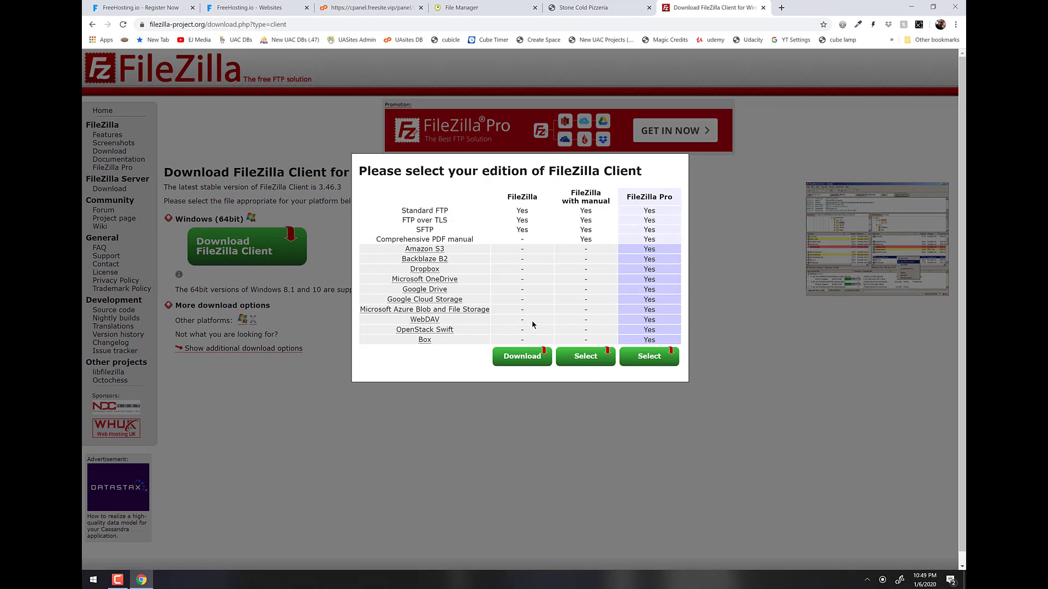
pyautogui.click(528, 359)
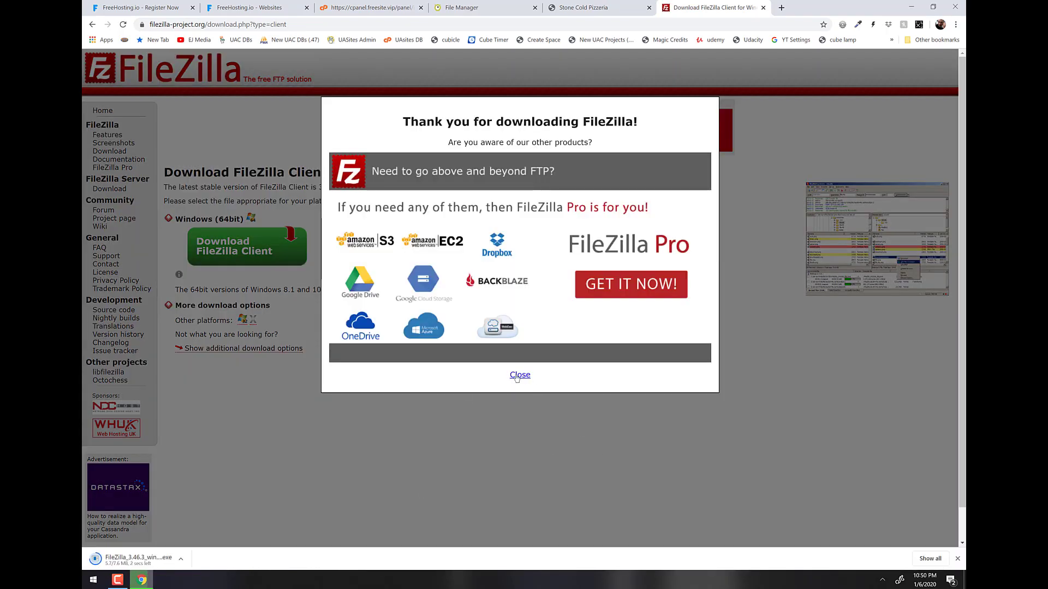
pyautogui.click(519, 375)
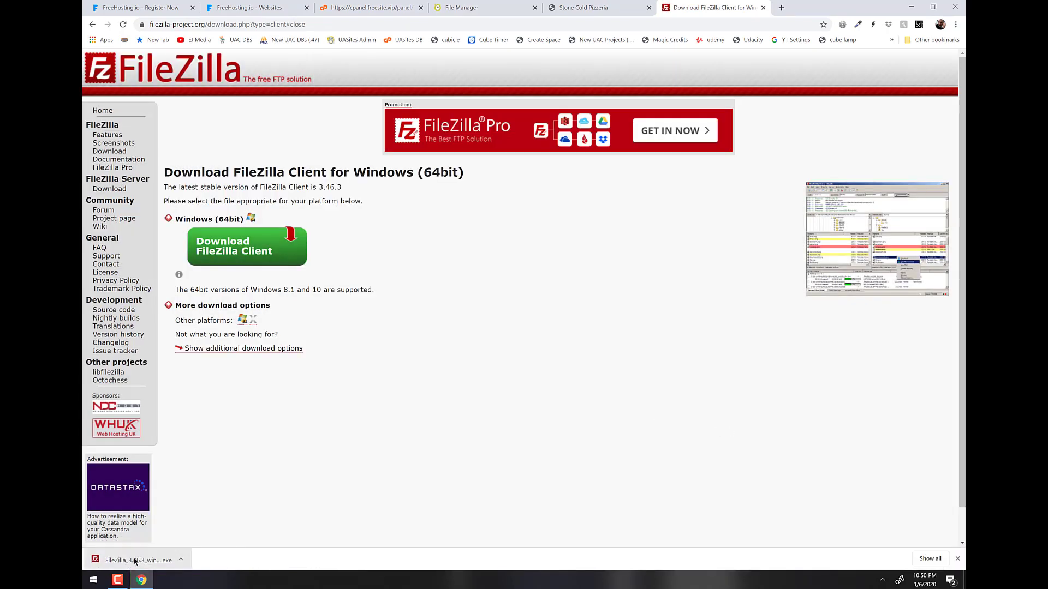
pyautogui.click(135, 561)
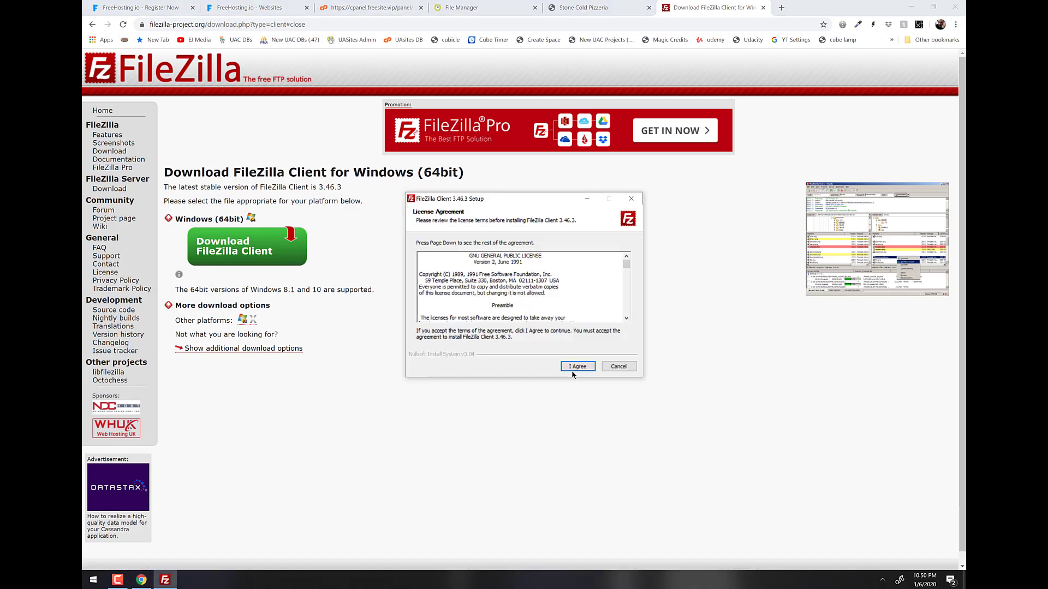
# Accept the license, keep all-users install, default components, folder and shortcuts, then finish and launch FileZilla.
pyautogui.click(574, 368)
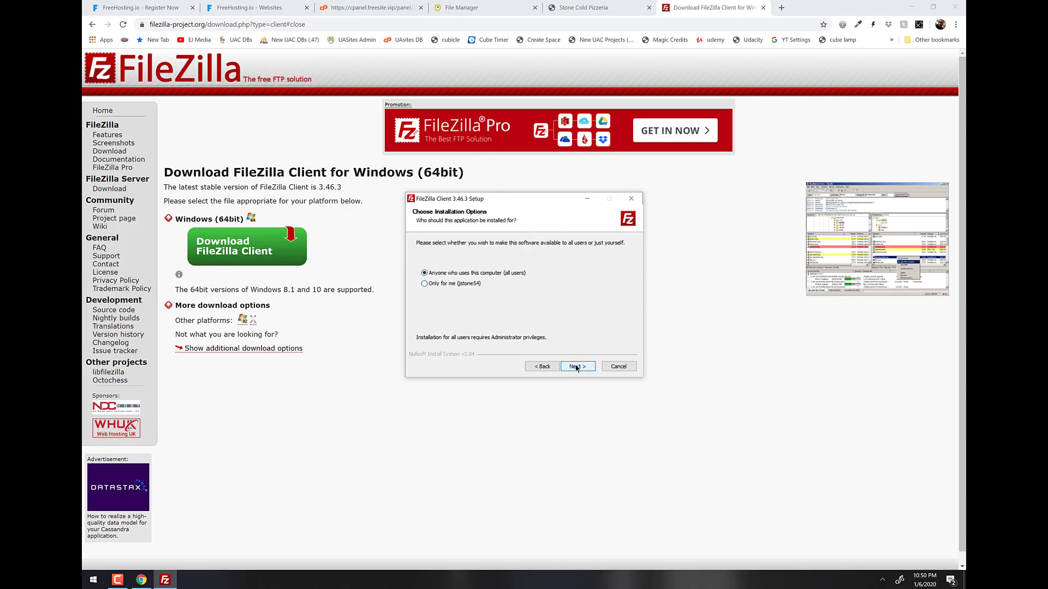
pyautogui.click(576, 366)
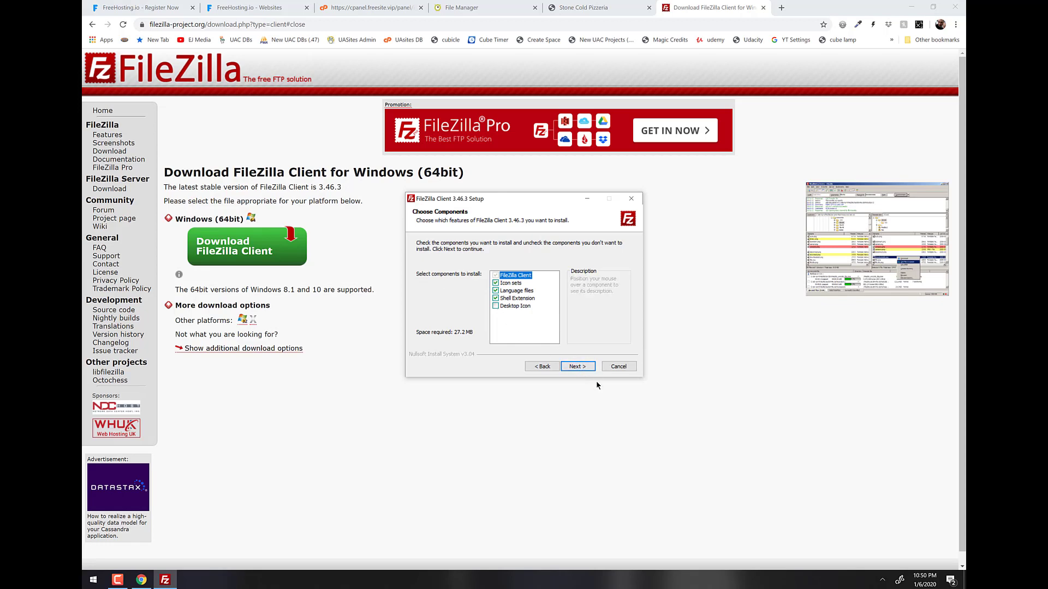
pyautogui.click(577, 366)
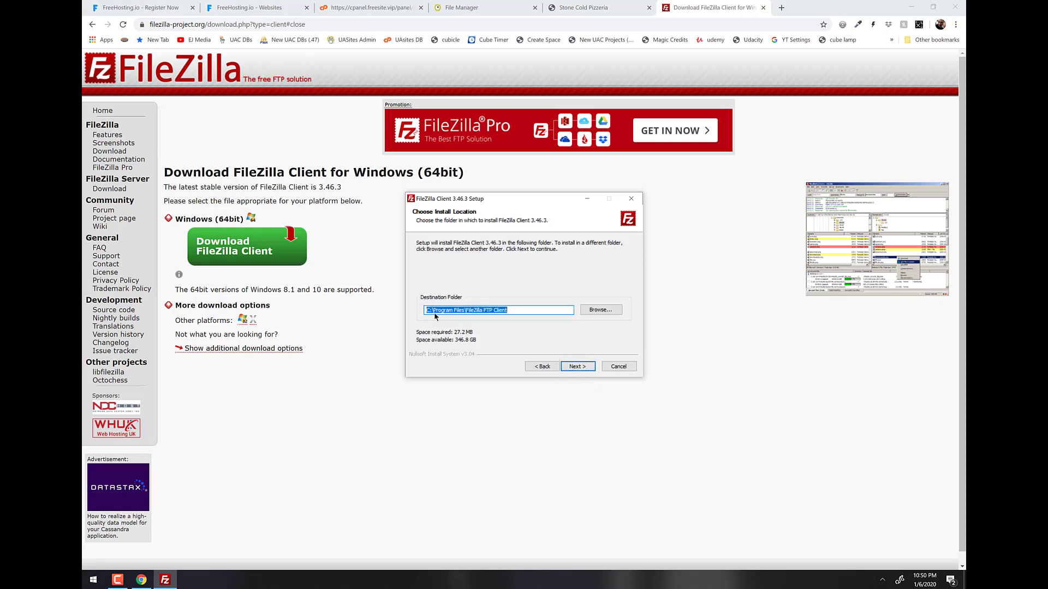
pyautogui.click(583, 368)
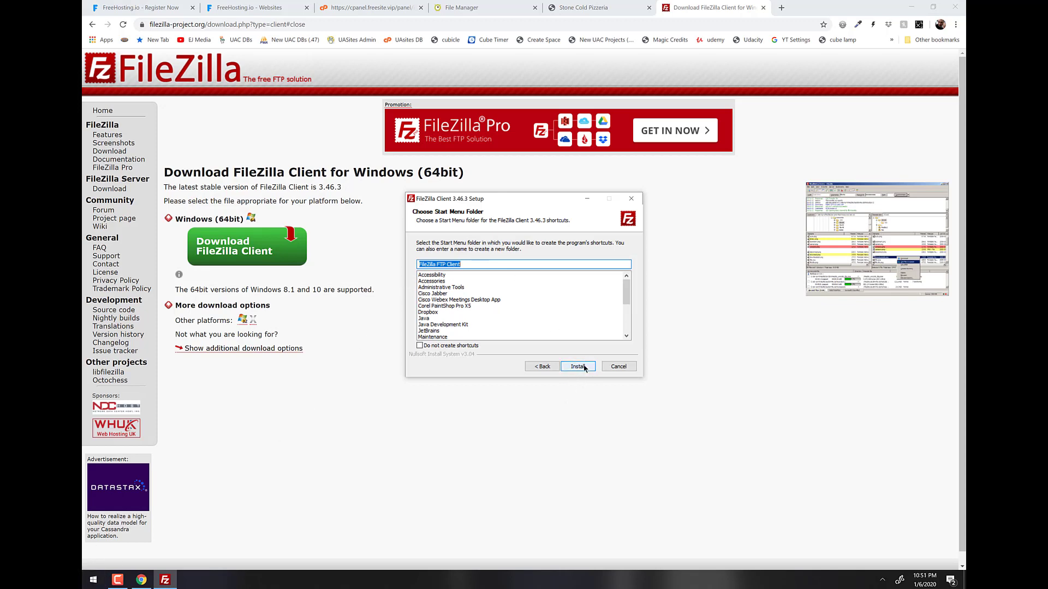
pyautogui.click(583, 367)
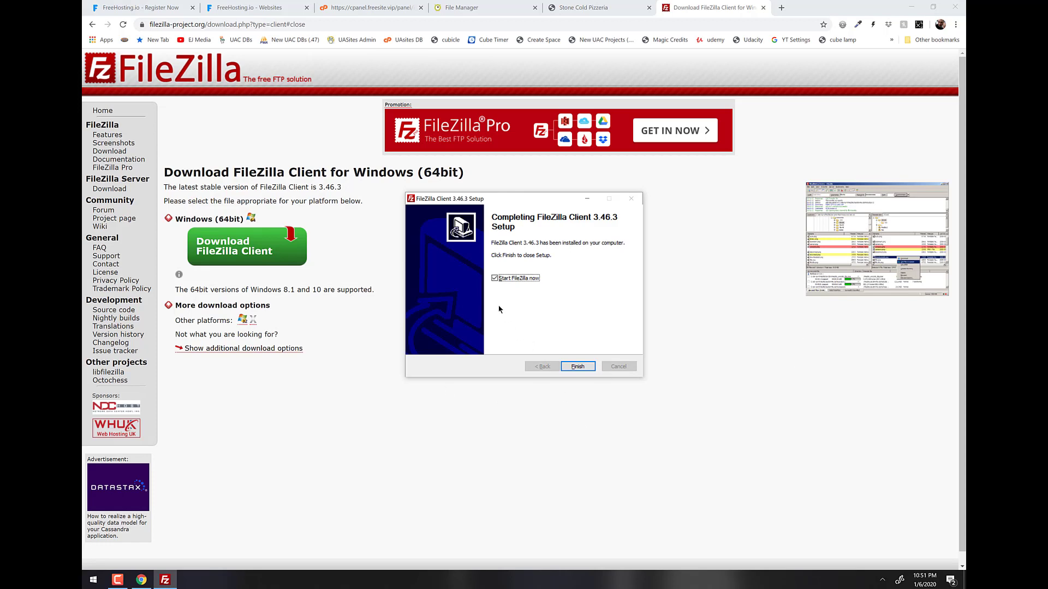
pyautogui.click(578, 367)
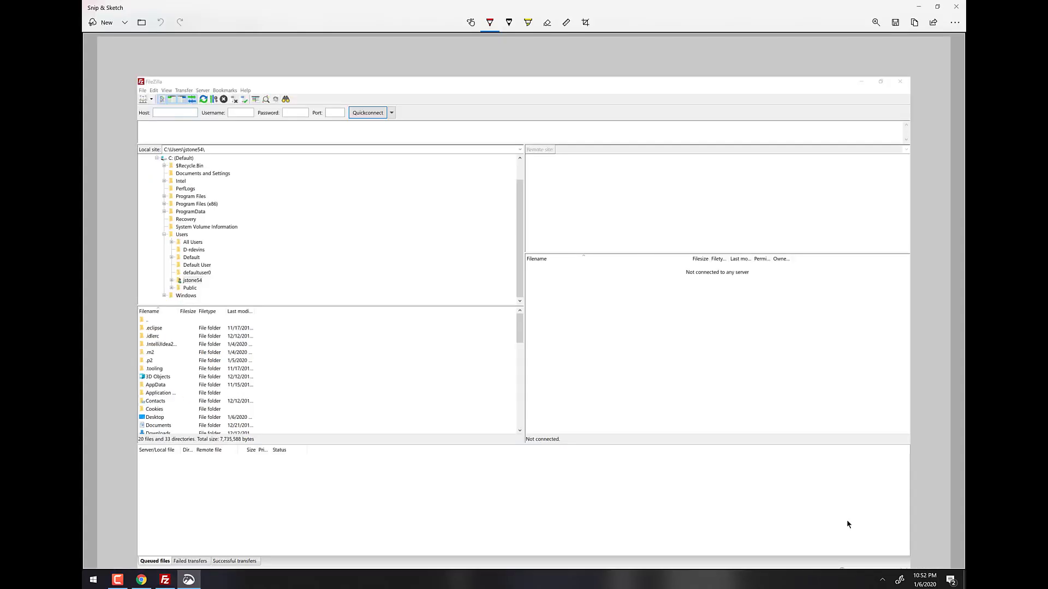
pyautogui.moveTo(522, 67); pyautogui.dragTo(522, 562)
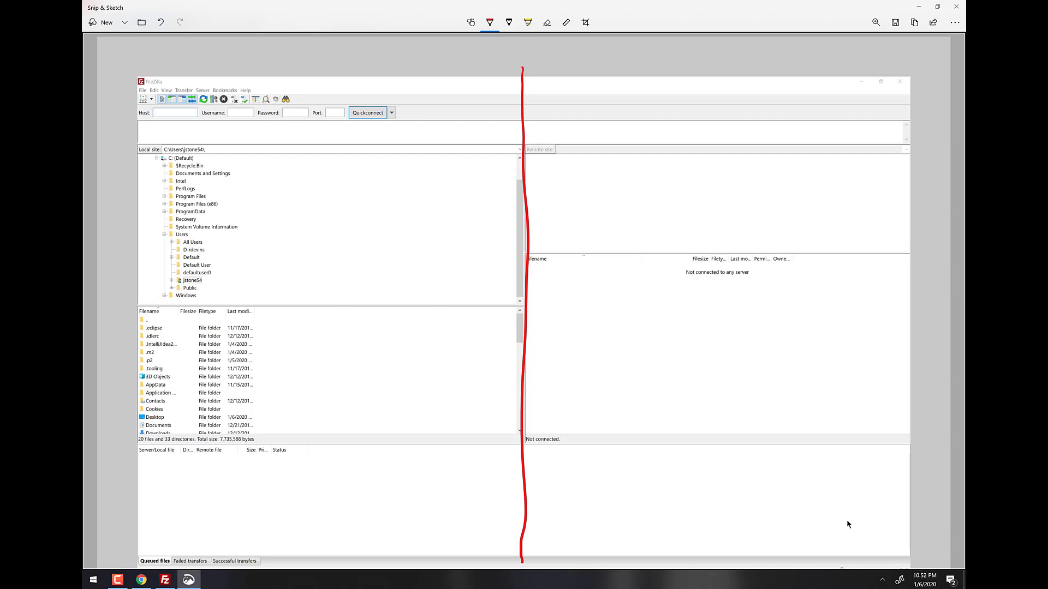
pyautogui.moveTo(376, 126)
pyautogui.mouseDown()
pyautogui.moveTo(152, 151)
pyautogui.moveTo(429, 352)
pyautogui.moveTo(270, 126)
pyautogui.mouseUp()
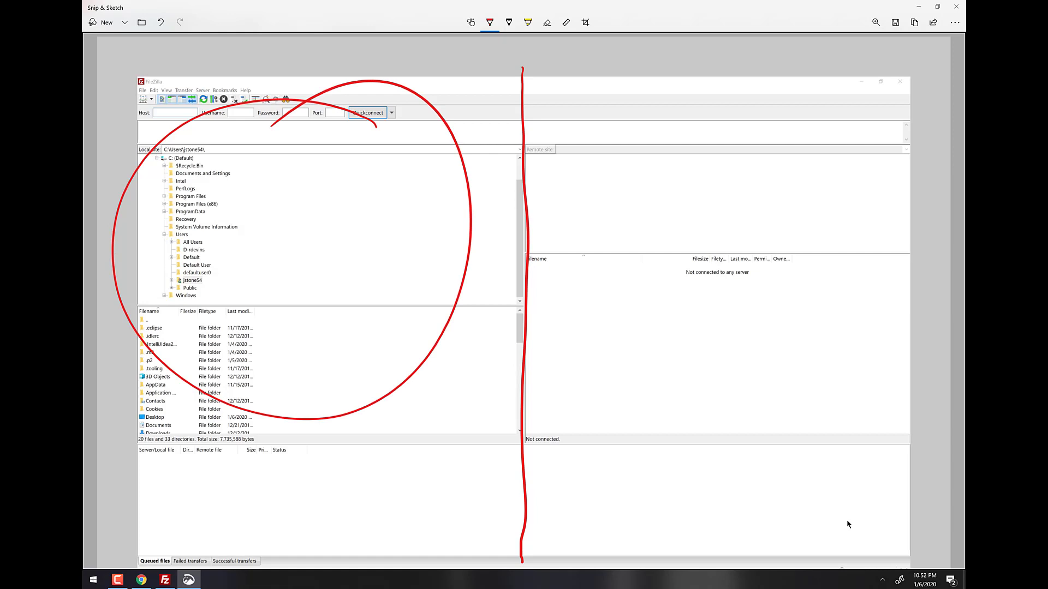
pyautogui.moveTo(191, 139)
pyautogui.mouseDown()
pyautogui.moveTo(143, 149)
pyautogui.moveTo(188, 123)
pyautogui.mouseUp()
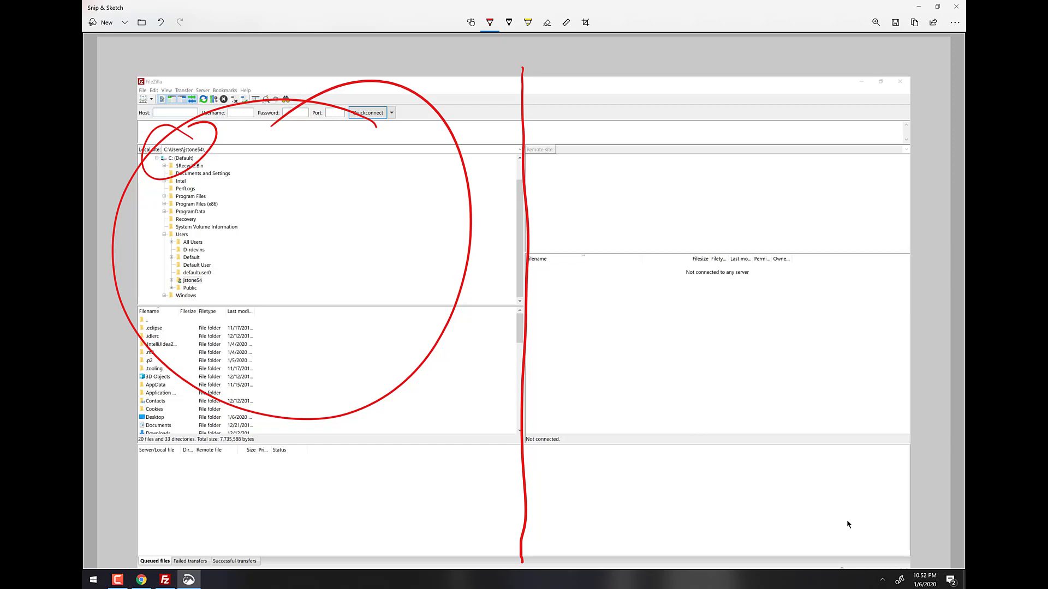
pyautogui.moveTo(856, 96)
pyautogui.mouseDown()
pyautogui.moveTo(764, 94)
pyautogui.moveTo(709, 487)
pyautogui.moveTo(747, 89)
pyautogui.mouseUp()
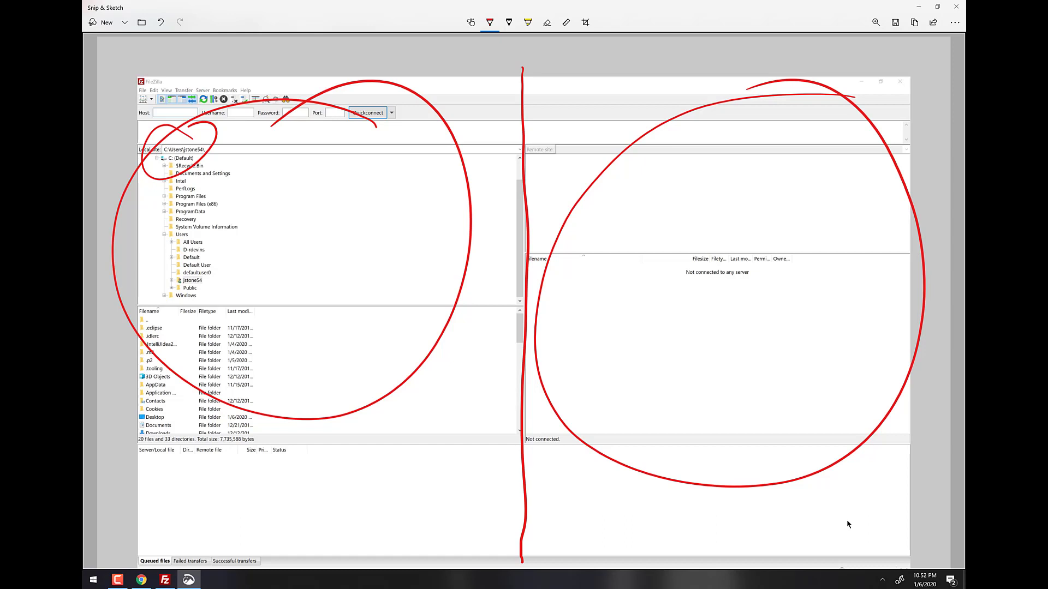
pyautogui.moveTo(555, 139)
pyautogui.mouseDown()
pyautogui.moveTo(510, 148)
pyautogui.moveTo(532, 130)
pyautogui.mouseUp()
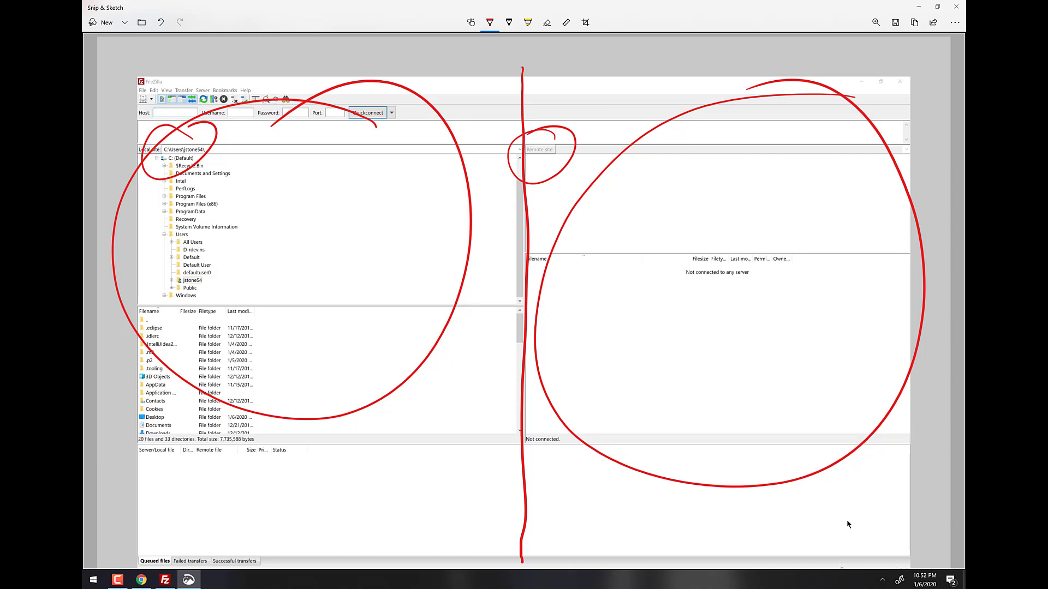
pyautogui.hotkey('ctrl', 'z')
pyautogui.hotkey('ctrl', 'z')
pyautogui.hotkey('ctrl', 'z')
pyautogui.hotkey('ctrl', 'z')
pyautogui.hotkey('ctrl', 'z')
pyautogui.hotkey('ctrl', 'z')
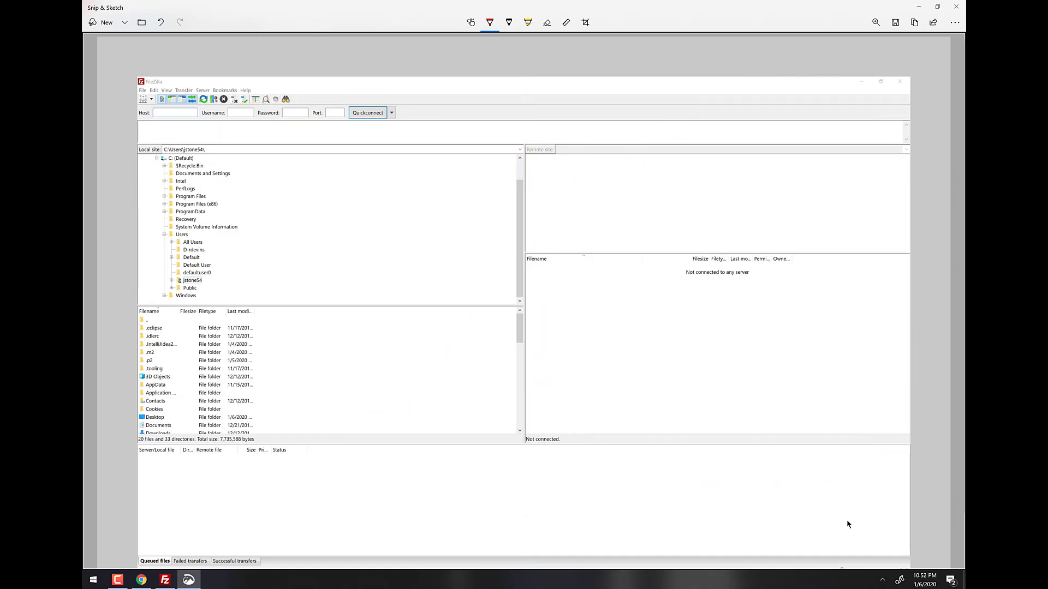
# Draw red arrows and outlines linking the local and remote panes, with a file moving between them.
pyautogui.moveTo(490, 244); pyautogui.dragTo(564, 230)
pyautogui.moveTo(483, 270); pyautogui.dragTo(566, 254)
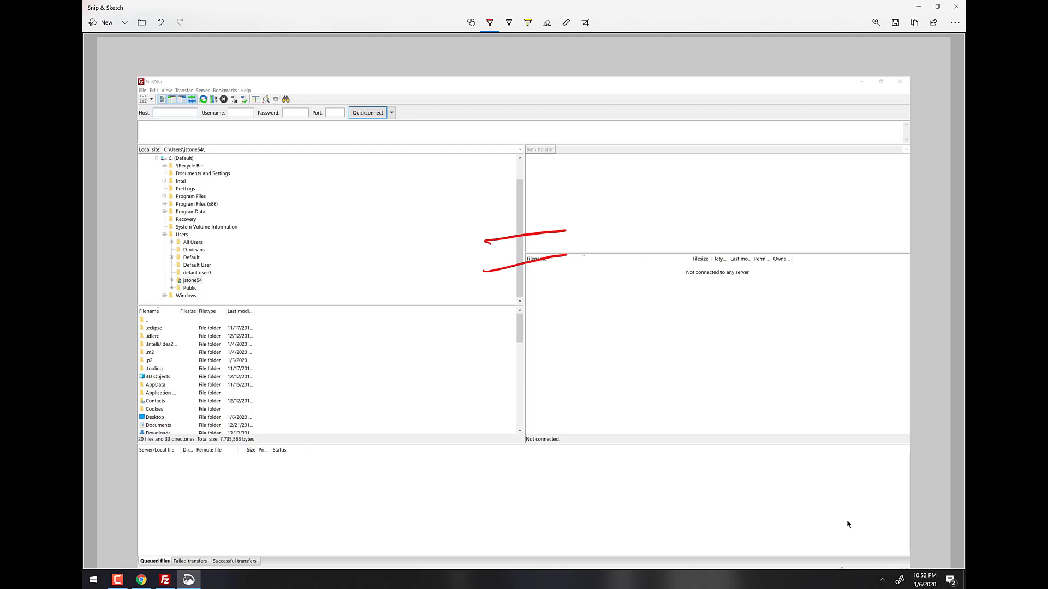
pyautogui.moveTo(483, 242)
pyautogui.mouseDown()
pyautogui.moveTo(476, 173)
pyautogui.moveTo(123, 112)
pyautogui.moveTo(267, 413)
pyautogui.moveTo(480, 279)
pyautogui.mouseUp()
pyautogui.moveTo(550, 165)
pyautogui.mouseDown()
pyautogui.moveTo(565, 229)
pyautogui.moveTo(912, 116)
pyautogui.moveTo(853, 418)
pyautogui.moveTo(566, 245)
pyautogui.mouseUp()
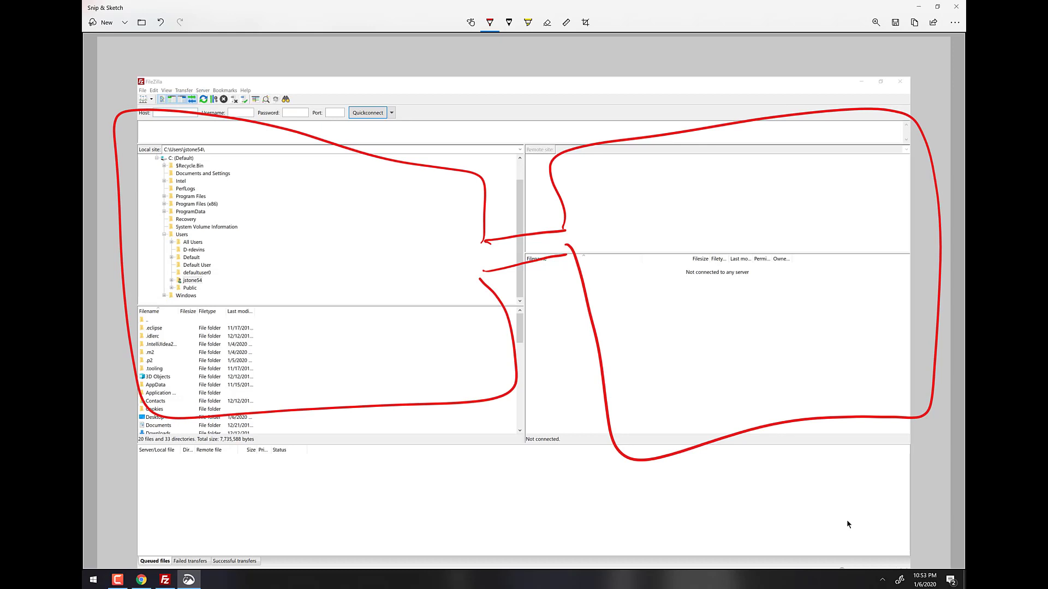
pyautogui.moveTo(414, 262); pyautogui.dragTo(564, 244)
pyautogui.moveTo(624, 238); pyautogui.dragTo(659, 279)
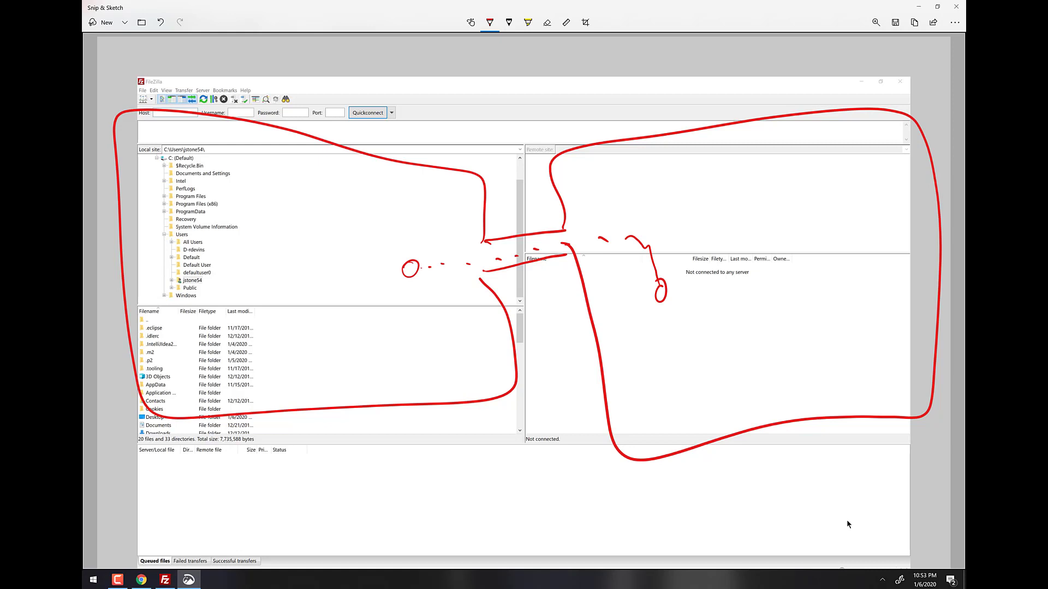
# Sketch a file box in the remote pane and a file arriving in the local list.
pyautogui.moveTo(701, 179)
pyautogui.mouseDown()
pyautogui.moveTo(704, 218)
pyautogui.moveTo(740, 218)
pyautogui.mouseUp()
pyautogui.moveTo(701, 225); pyautogui.dragTo(748, 221)
pyautogui.moveTo(505, 253); pyautogui.dragTo(521, 248)
pyautogui.moveTo(448, 266); pyautogui.dragTo(461, 263)
pyautogui.moveTo(386, 278)
pyautogui.mouseDown()
pyautogui.moveTo(359, 325)
pyautogui.moveTo(372, 329)
pyautogui.mouseUp()
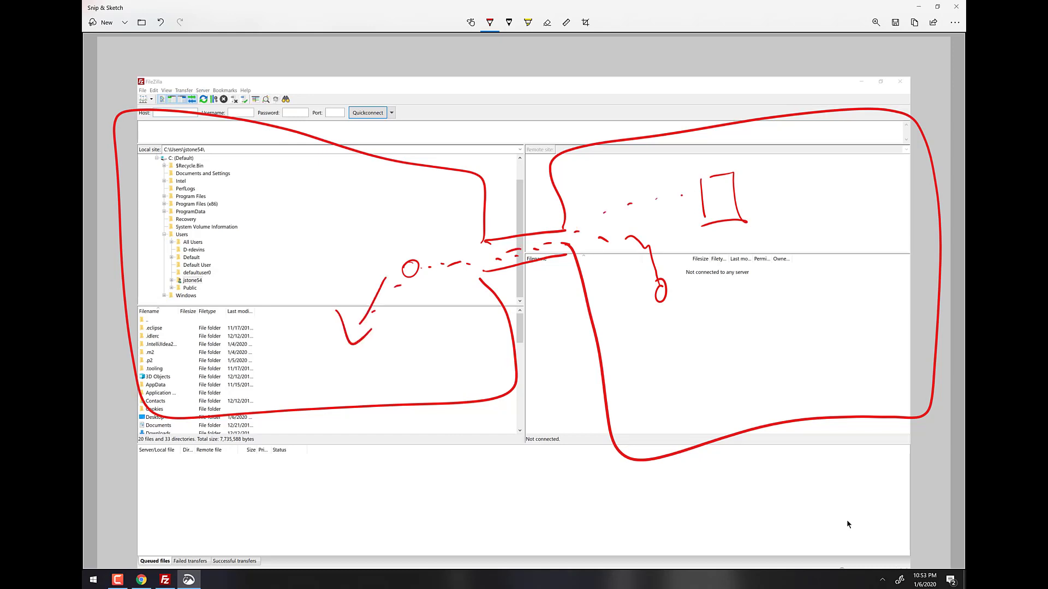
# Write 'TX' in the remote pane, add ink marks to the local list, and close the sketch.
pyautogui.moveTo(639, 348); pyautogui.dragTo(703, 311)
pyautogui.moveTo(670, 327); pyautogui.dragTo(690, 389)
pyautogui.moveTo(696, 339); pyautogui.dragTo(748, 359)
pyautogui.moveTo(725, 330); pyautogui.dragTo(716, 400)
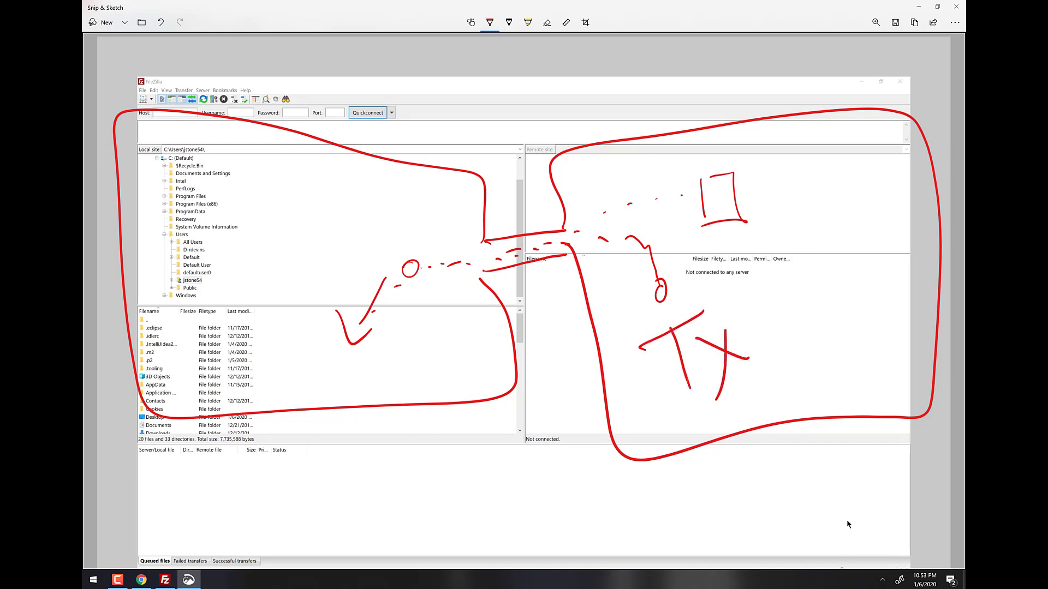
pyautogui.moveTo(357, 351)
pyautogui.mouseDown()
pyautogui.moveTo(365, 369)
pyautogui.moveTo(416, 342)
pyautogui.mouseUp()
pyautogui.moveTo(422, 335)
pyautogui.mouseDown()
pyautogui.moveTo(440, 370)
pyautogui.moveTo(447, 312)
pyautogui.mouseUp()
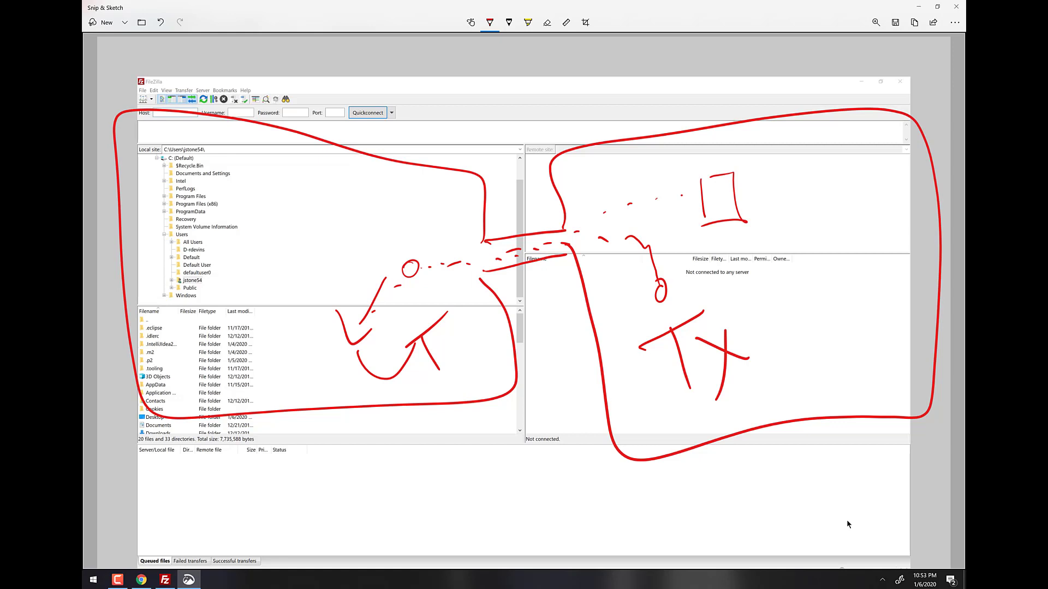
pyautogui.click(956, 7)
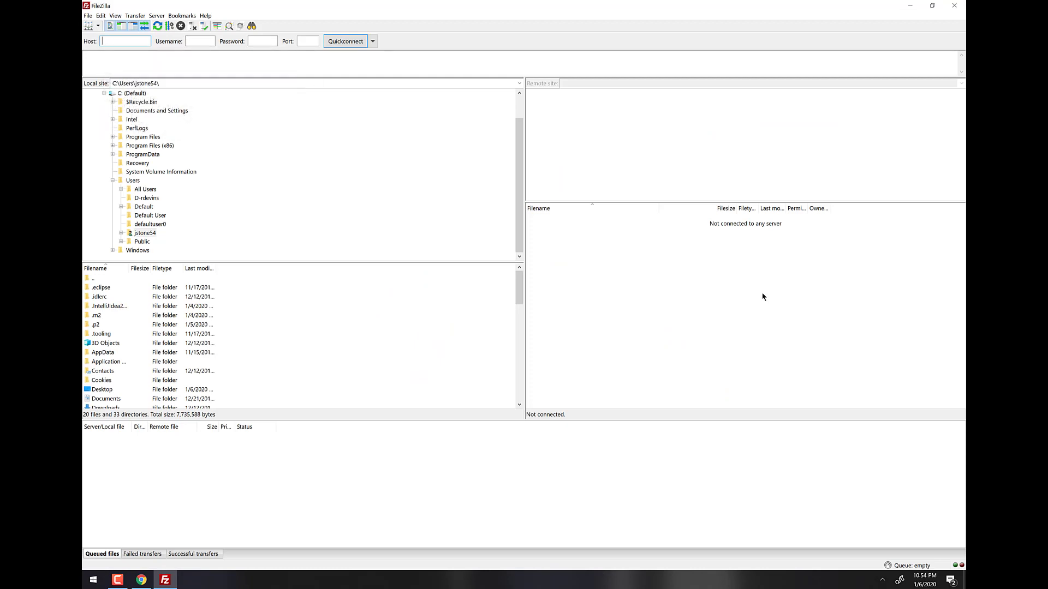
# Back in Chrome, close the FileZilla download, Stone Cold Pizzeria and file manager tabs.
pyautogui.click(141, 580)
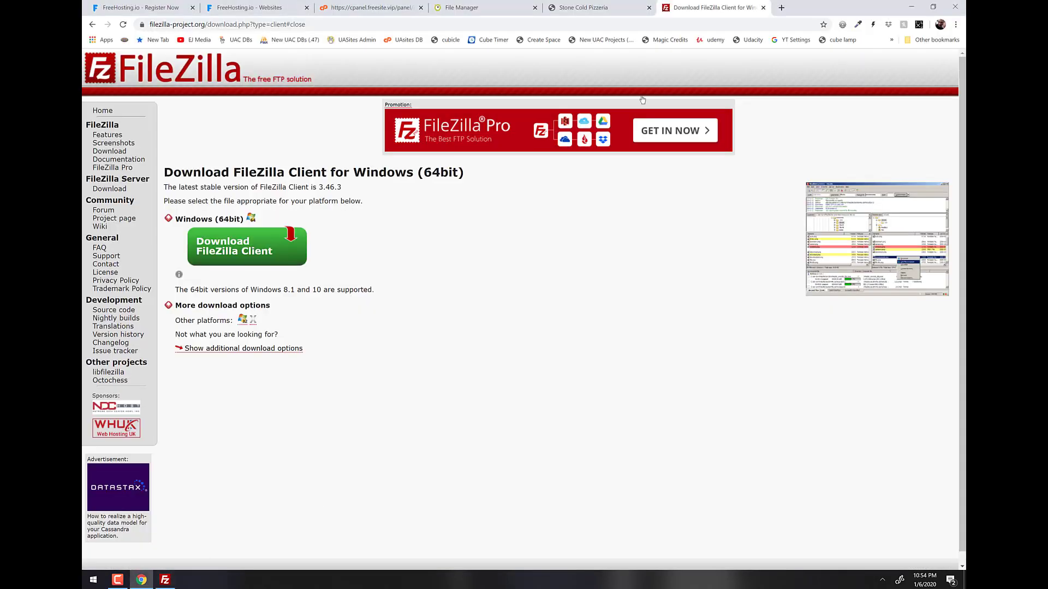
pyautogui.click(764, 8)
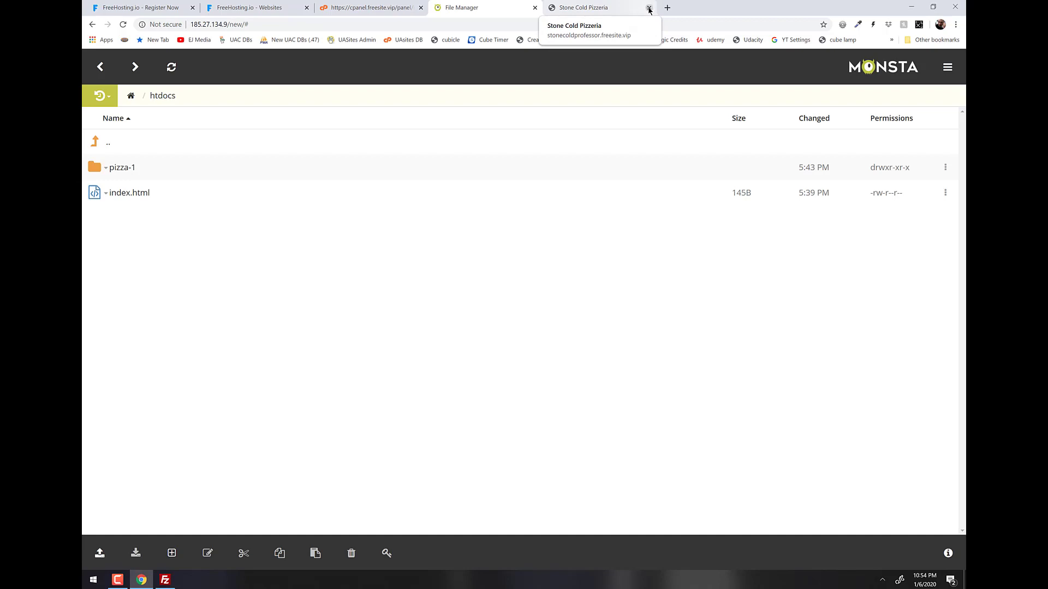
pyautogui.click(649, 8)
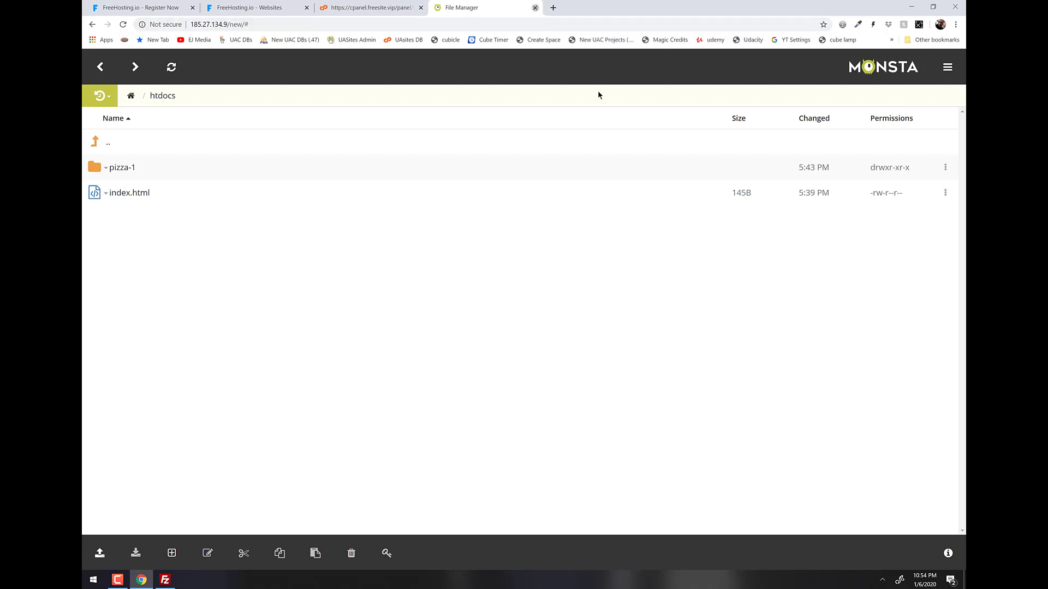
pyautogui.hotkey('ctrl', 'w')
# On the cPanel dashboard, select the FTP hostname ftpupload.net.
pyautogui.scroll(4, 947, 252)
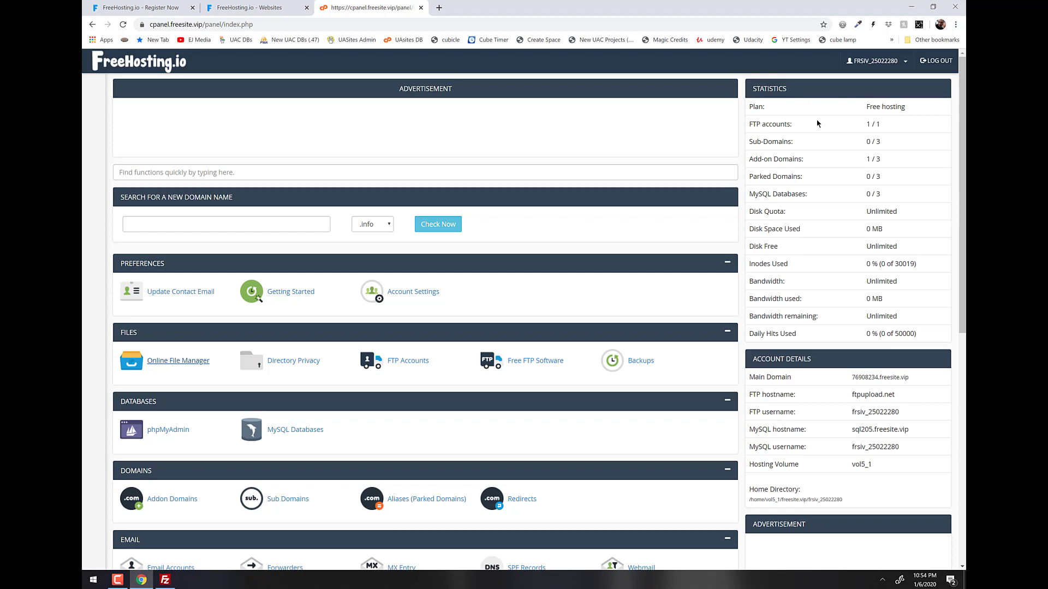
pyautogui.scroll(-2, 864, 143)
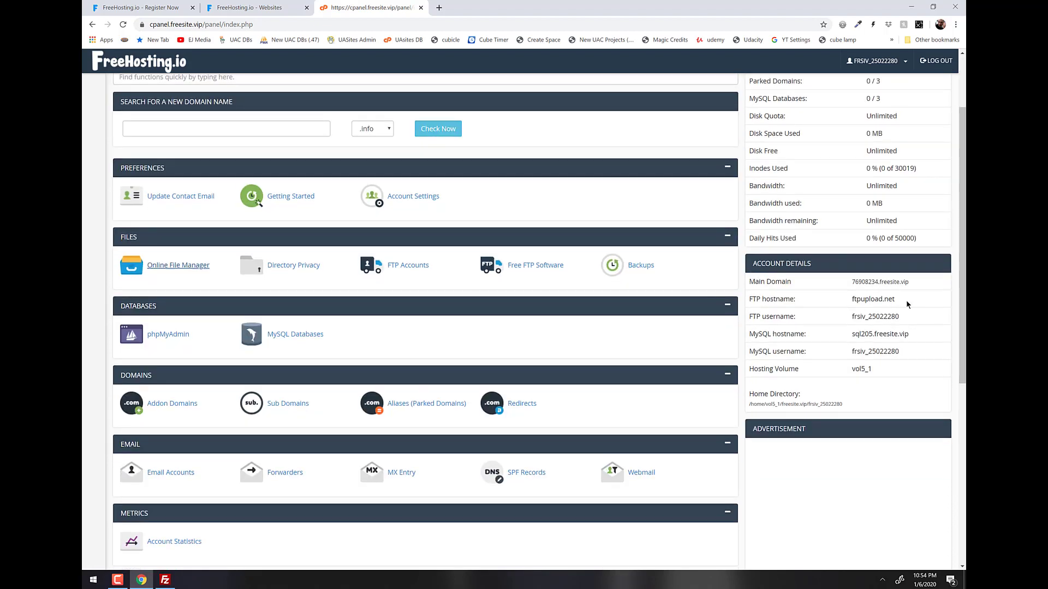
pyautogui.moveTo(909, 300); pyautogui.dragTo(850, 299)
pyautogui.hotkey('ctrl', 'c')
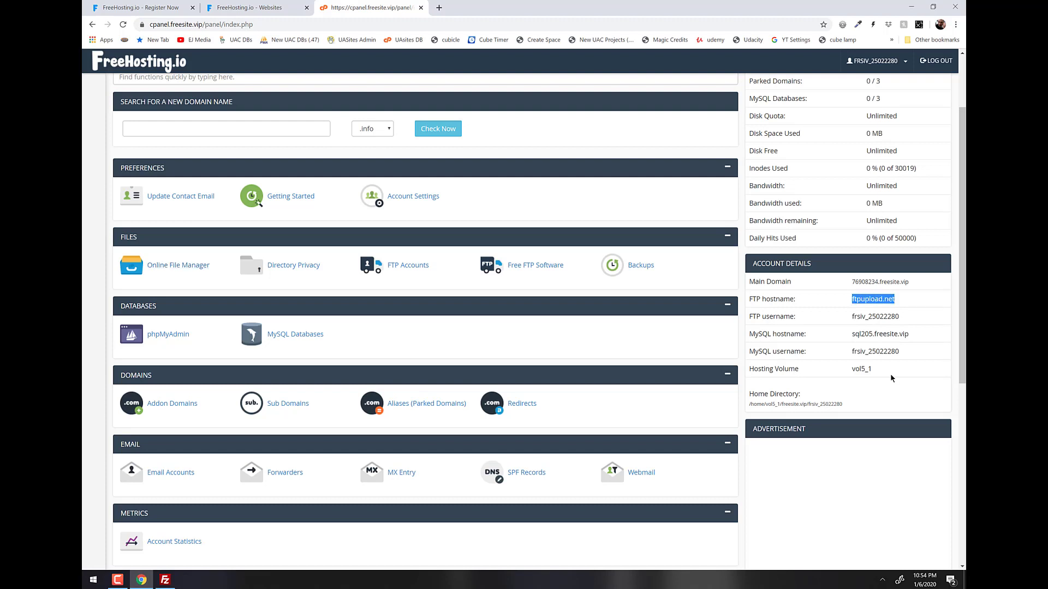
# Fill Quickconnect with host ftpupload.net and the cPanel FTP username and password, then connect.
pyautogui.hotkey('alt', 'Tab')
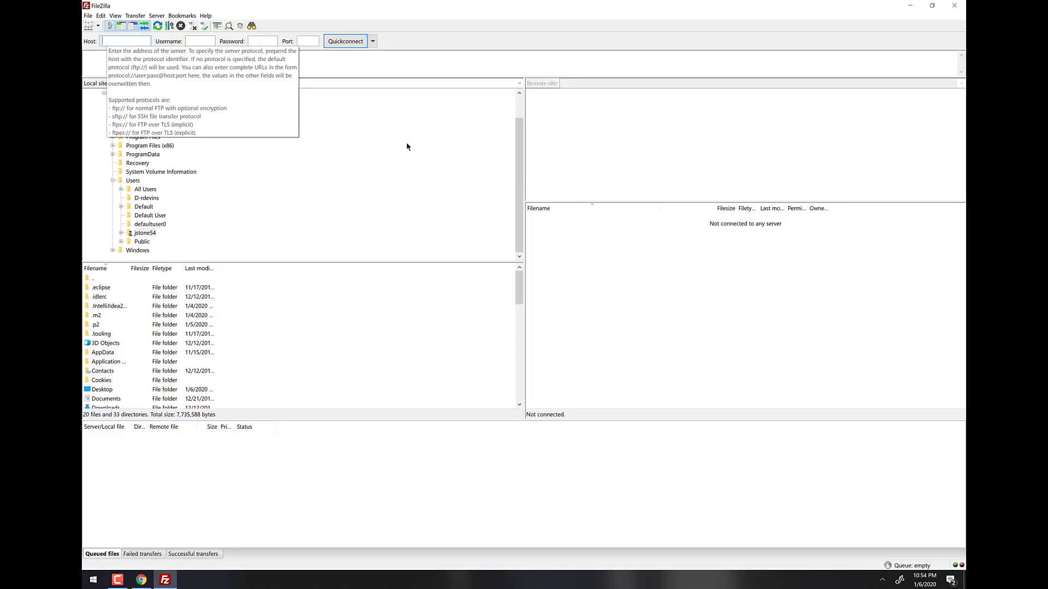
pyautogui.hotkey('ctrl', 'v')
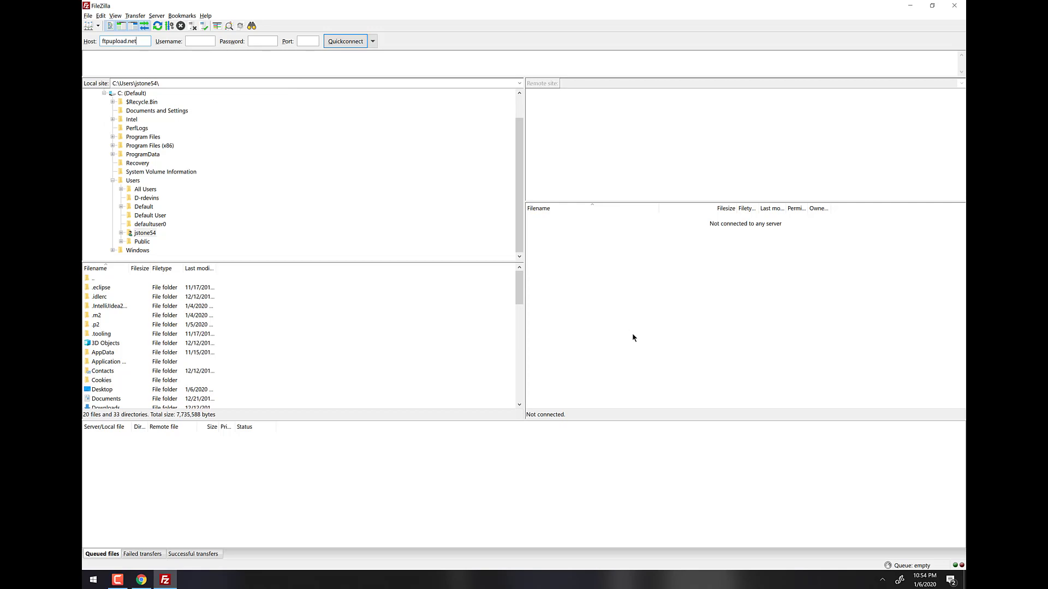
pyautogui.hotkey('alt', 'Tab')
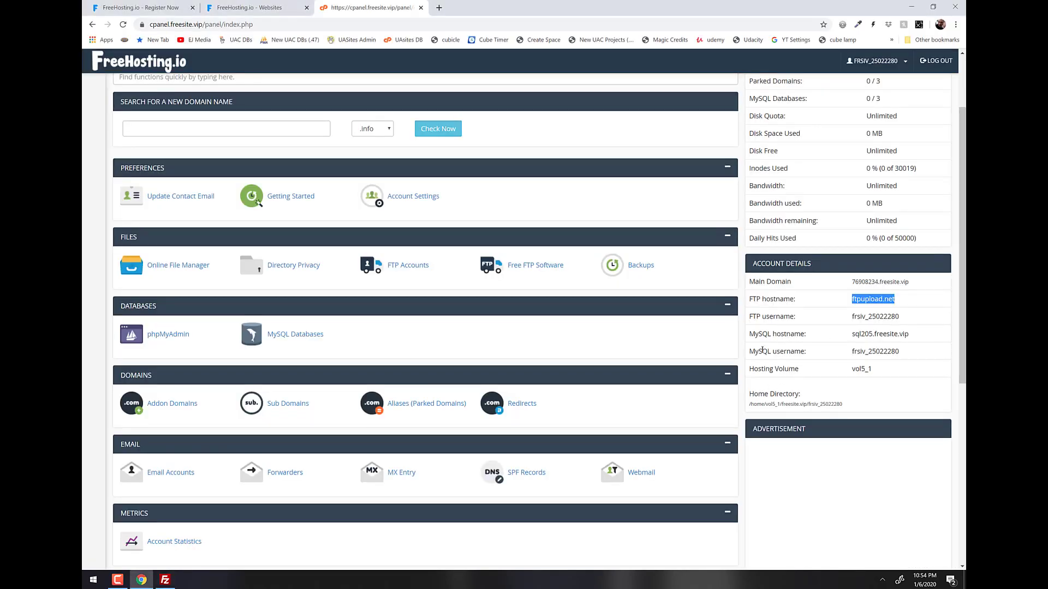
pyautogui.click(850, 320)
pyautogui.moveTo(756, 318); pyautogui.dragTo(781, 317)
pyautogui.moveTo(849, 318); pyautogui.dragTo(911, 307)
pyautogui.hotkey('alt', 'Tab')
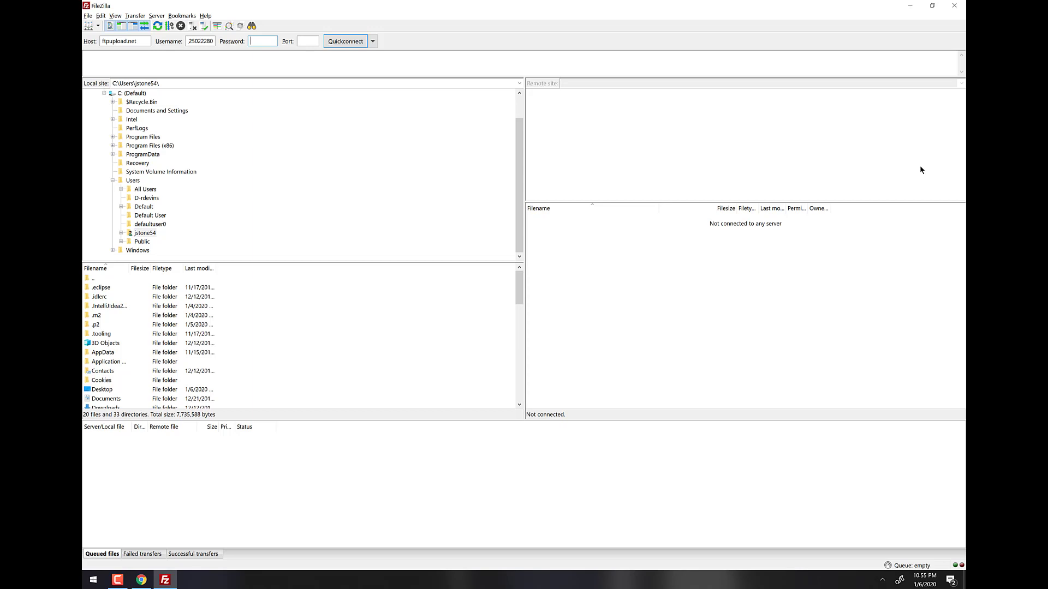
pyautogui.hotkey('ctrl', 'v')
pyautogui.click(345, 41)
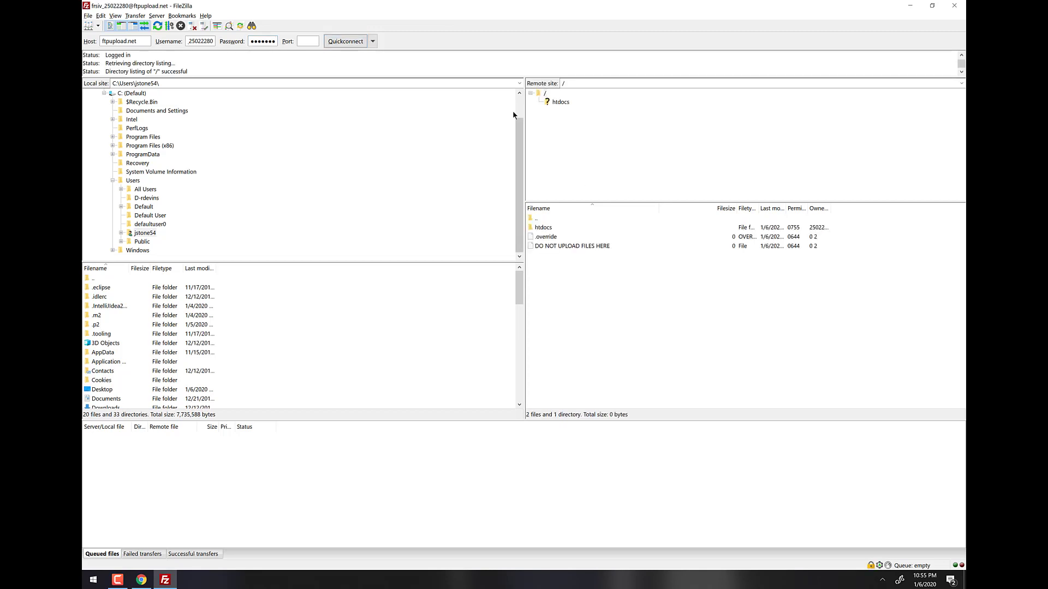
# Open /htdocs/pizza-1 on the server to list its index.html.
pyautogui.click(559, 102)
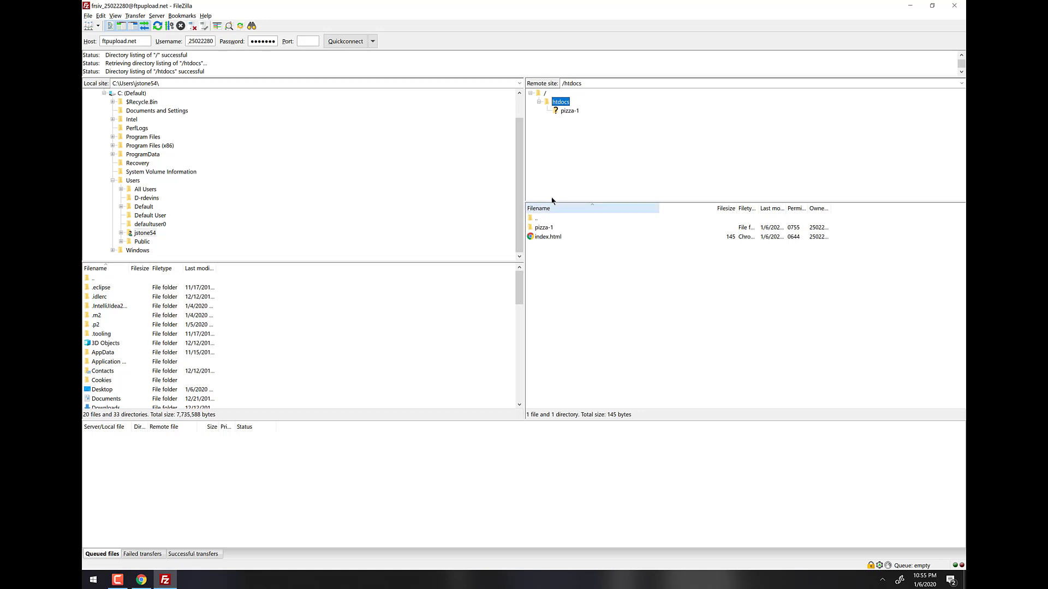
pyautogui.doubleClick(544, 228)
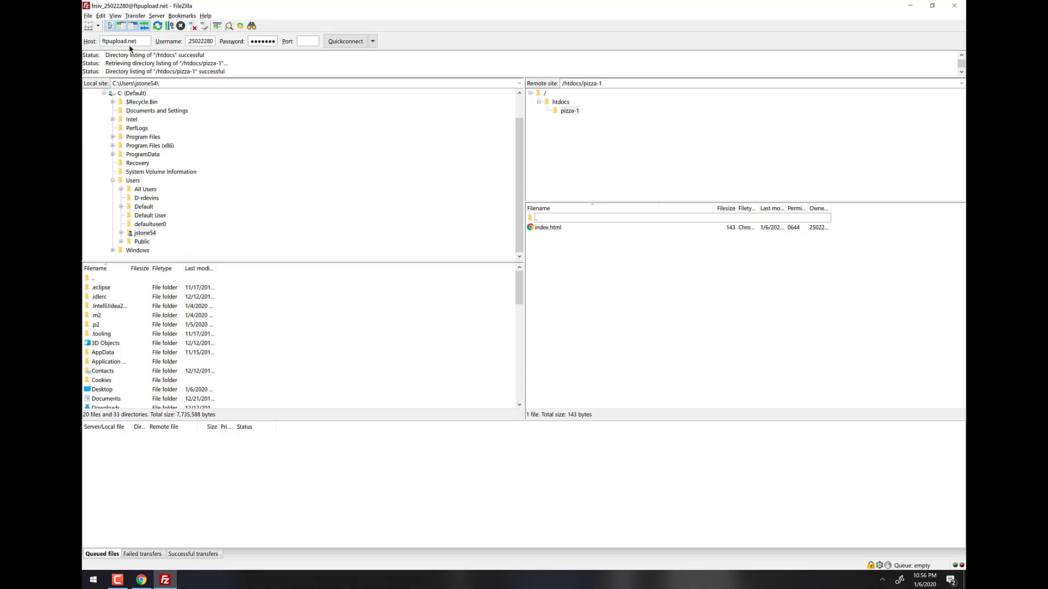
# In Edit > Settings, change the connection timeout from 20 to 0 seconds.
pyautogui.click(101, 15)
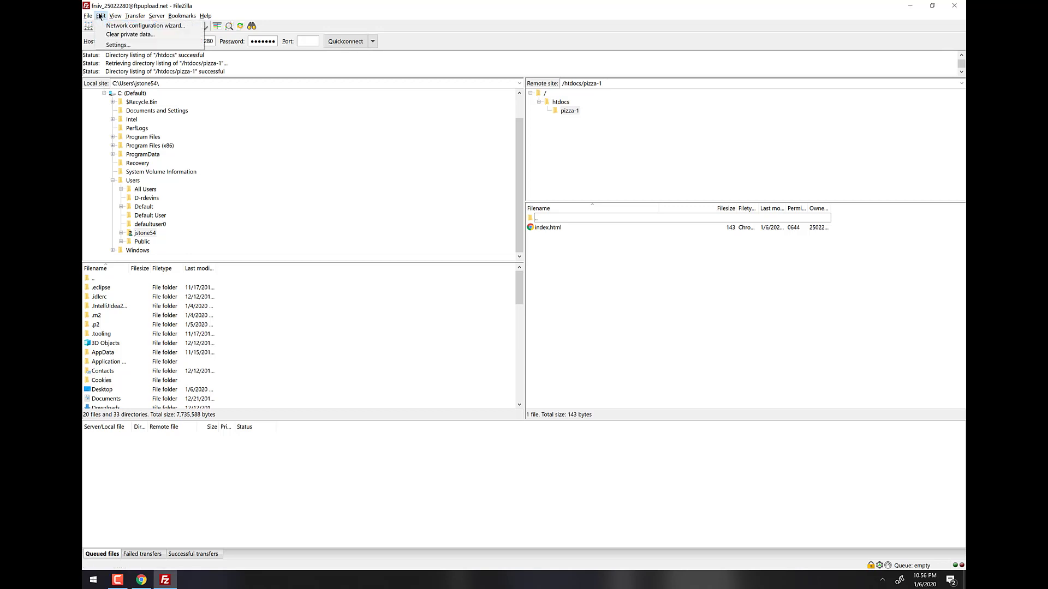
pyautogui.click(119, 46)
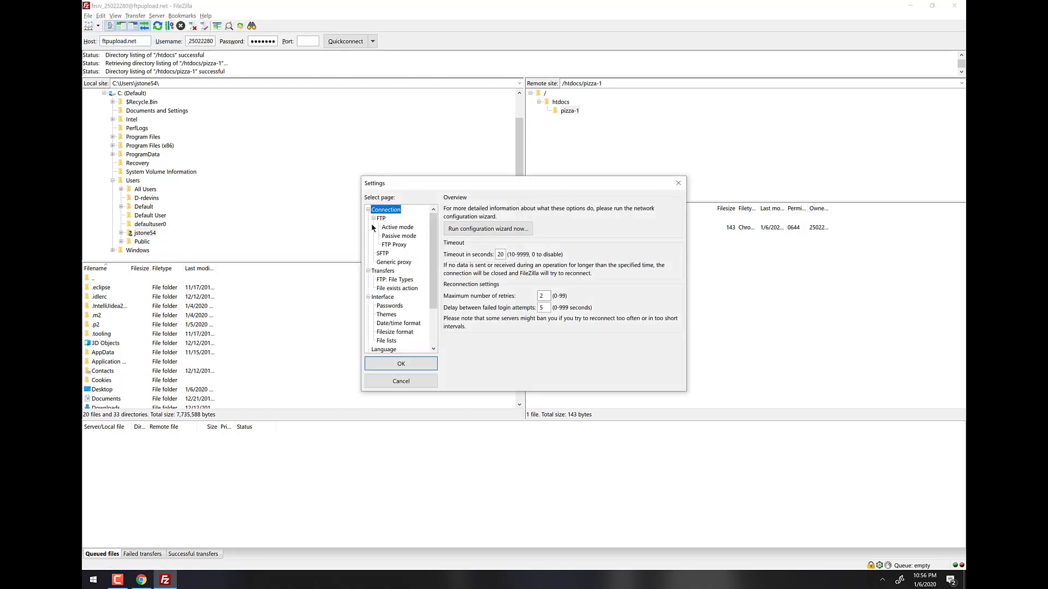
pyautogui.click(501, 254)
pyautogui.moveTo(504, 254); pyautogui.dragTo(495, 255)
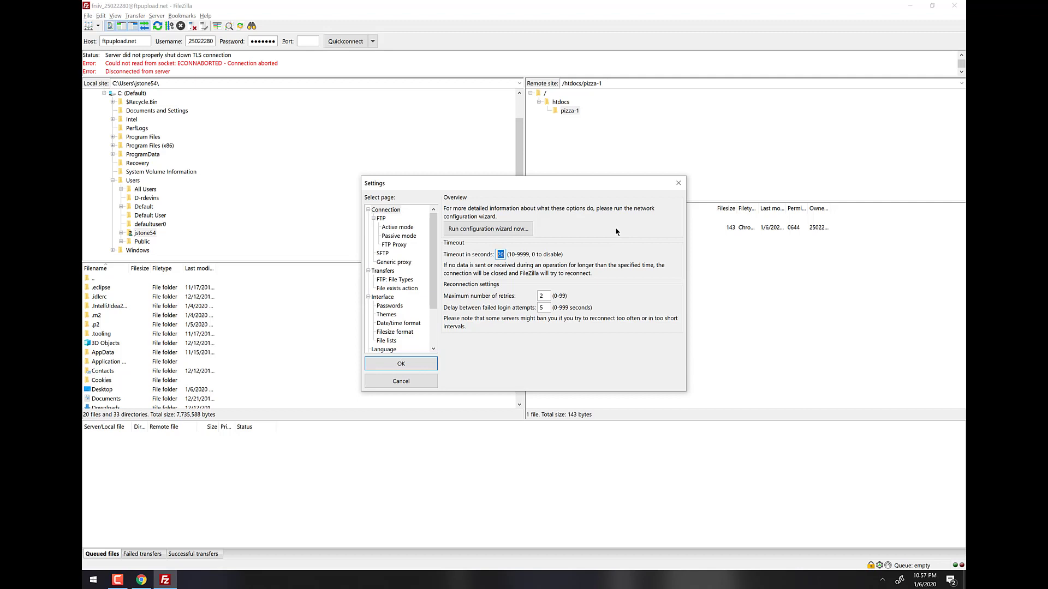
pyautogui.write('0')
# Collapse the Connection and Transfers groups and show the Interface settings page.
pyautogui.click(368, 210)
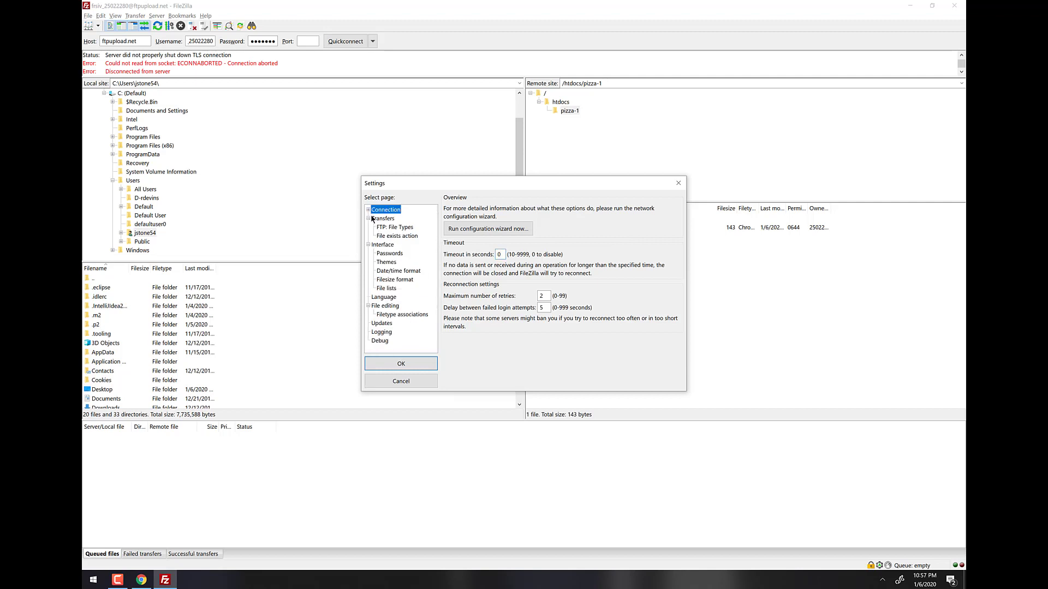
pyautogui.click(369, 219)
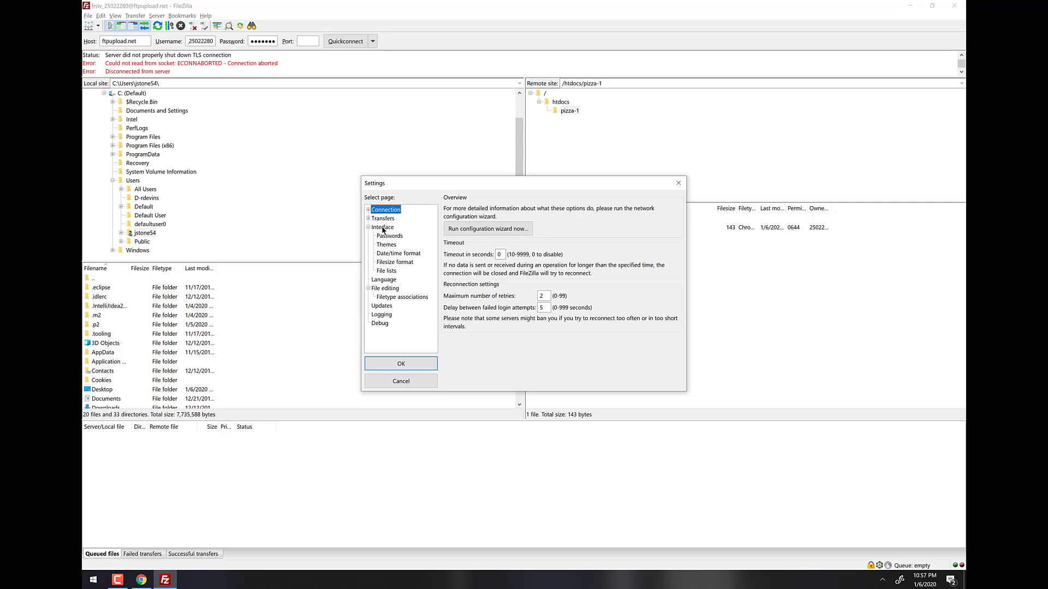
pyautogui.click(383, 228)
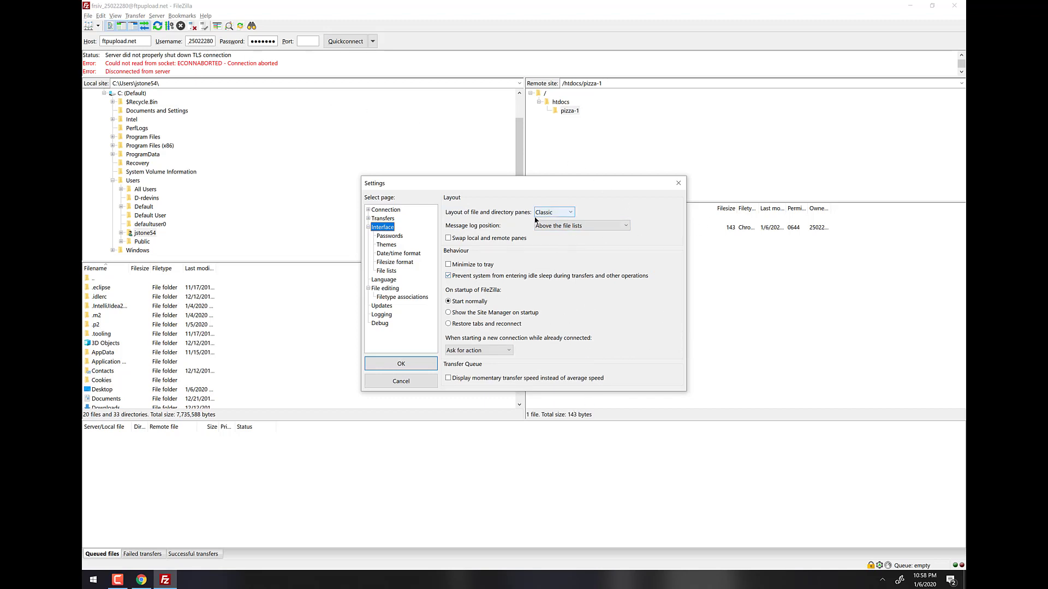
# Preview the Explorer and Widescreen pane layouts, then return to Classic.
pyautogui.click(568, 214)
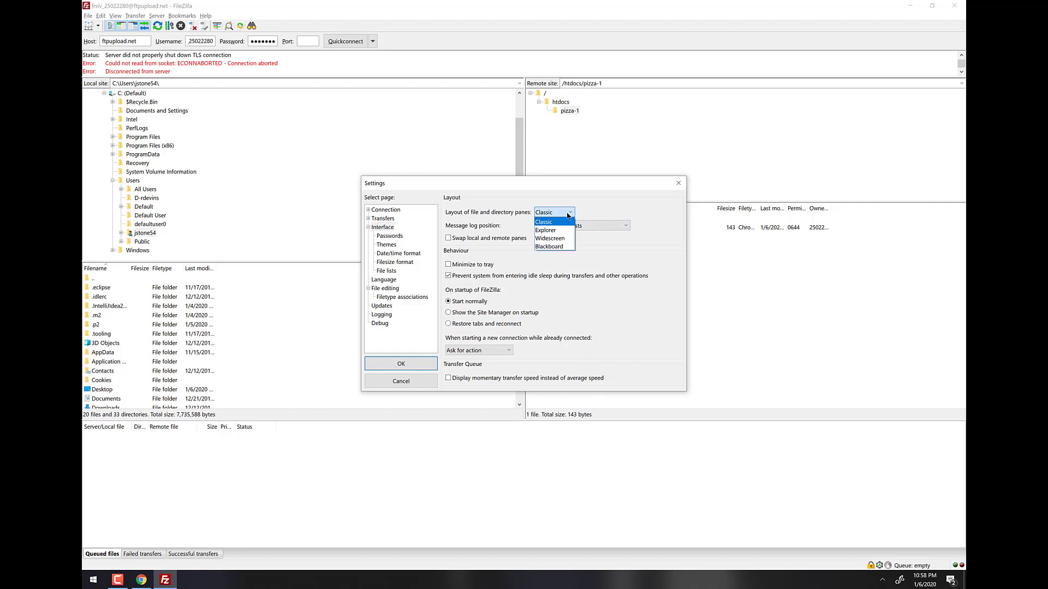
pyautogui.click(548, 230)
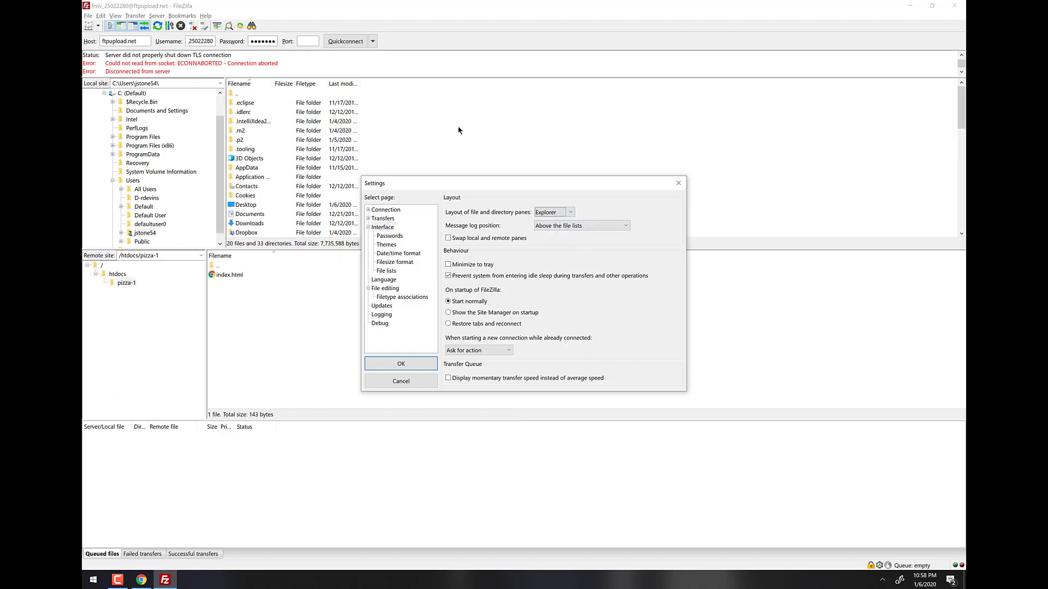
pyautogui.click(553, 213)
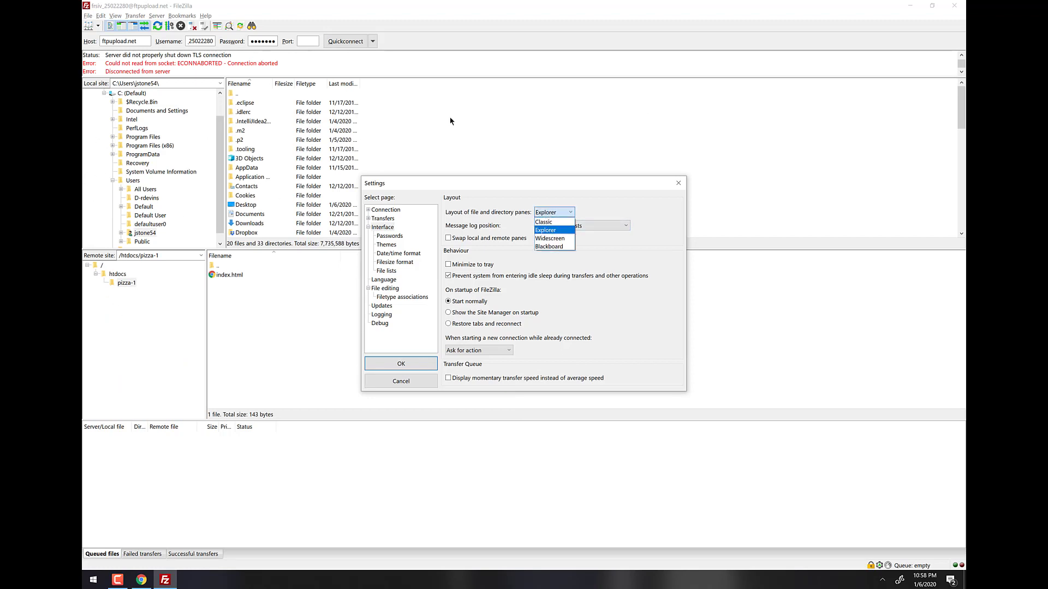
pyautogui.click(550, 239)
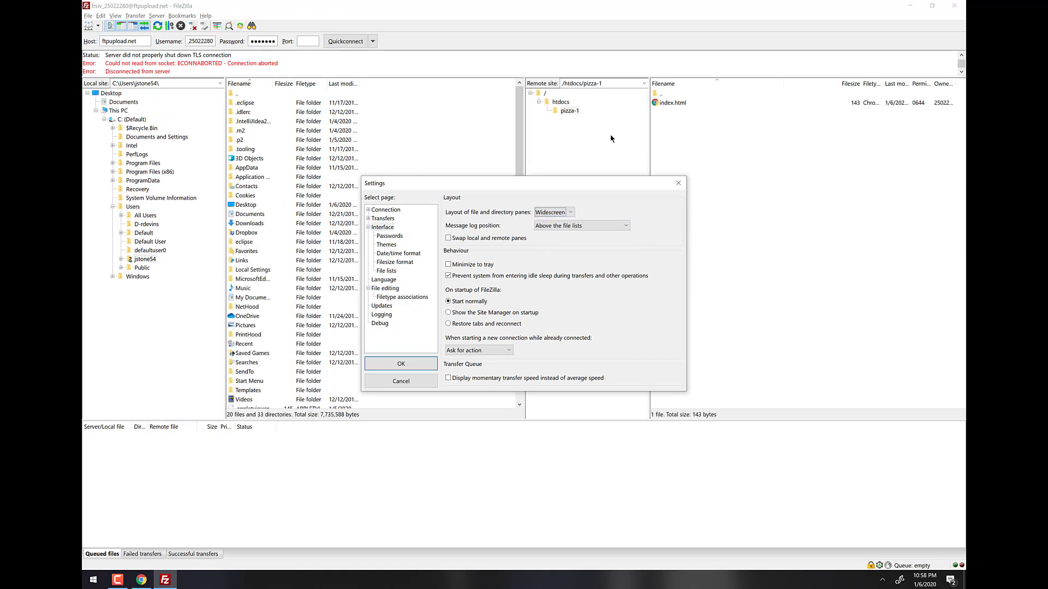
pyautogui.click(550, 214)
pyautogui.click(553, 221)
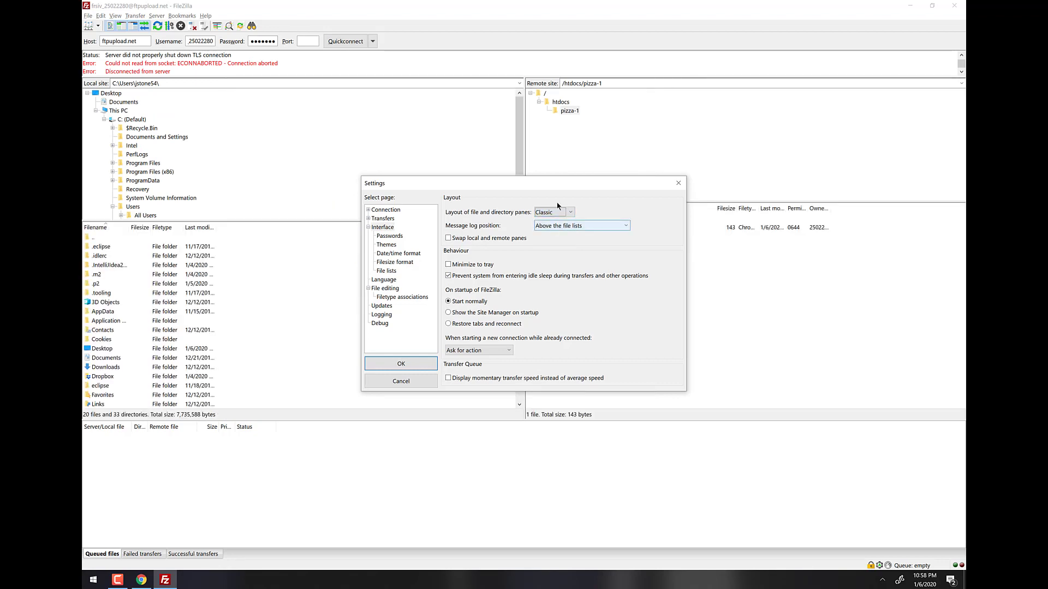
# Preview Blackboard, go back to Classic, and enable swapping the local and remote panes.
pyautogui.click(559, 213)
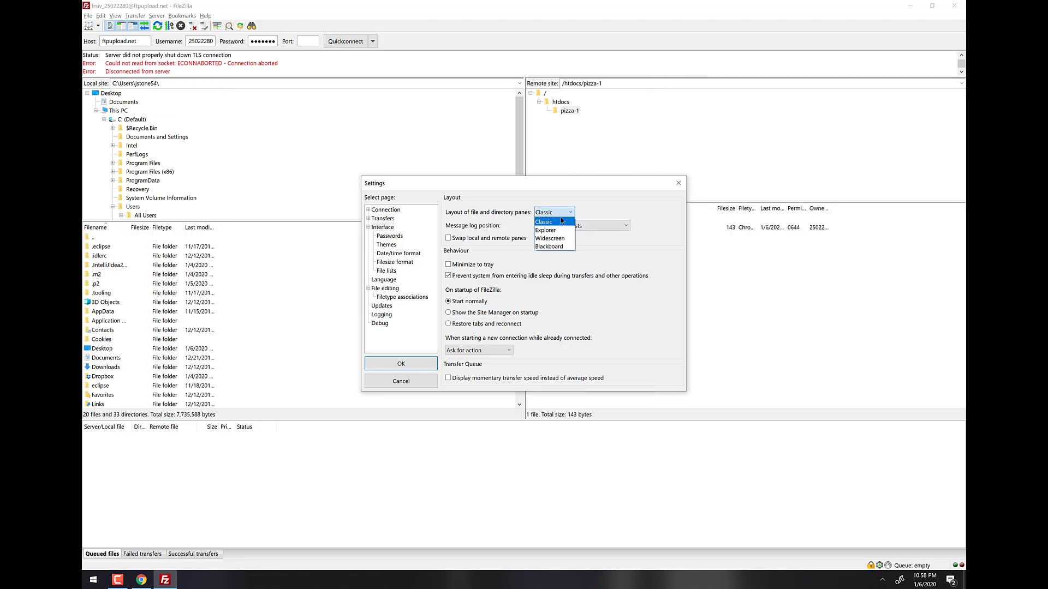
pyautogui.click(556, 247)
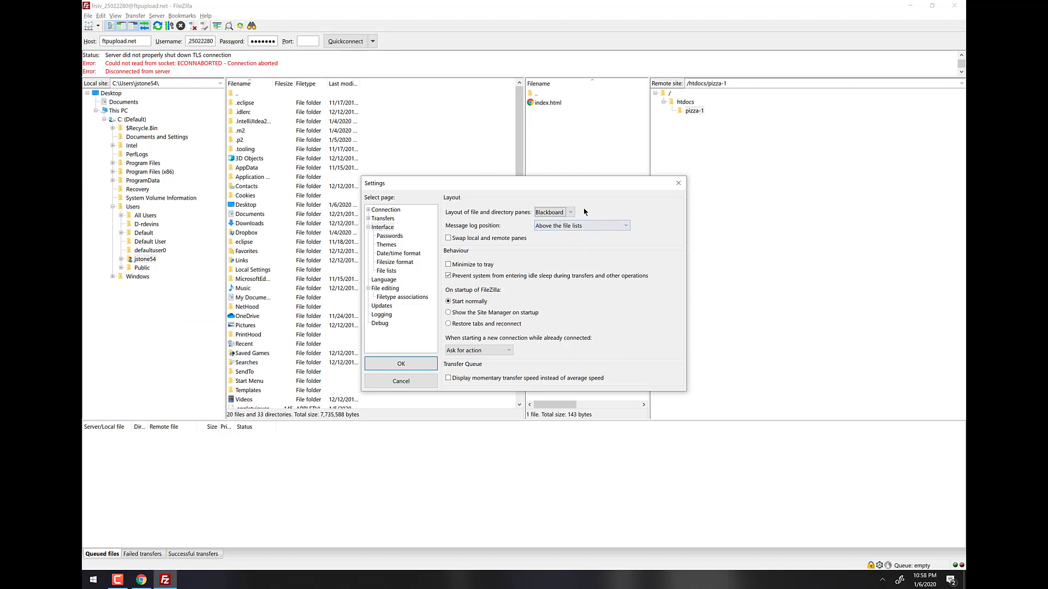
pyautogui.click(557, 212)
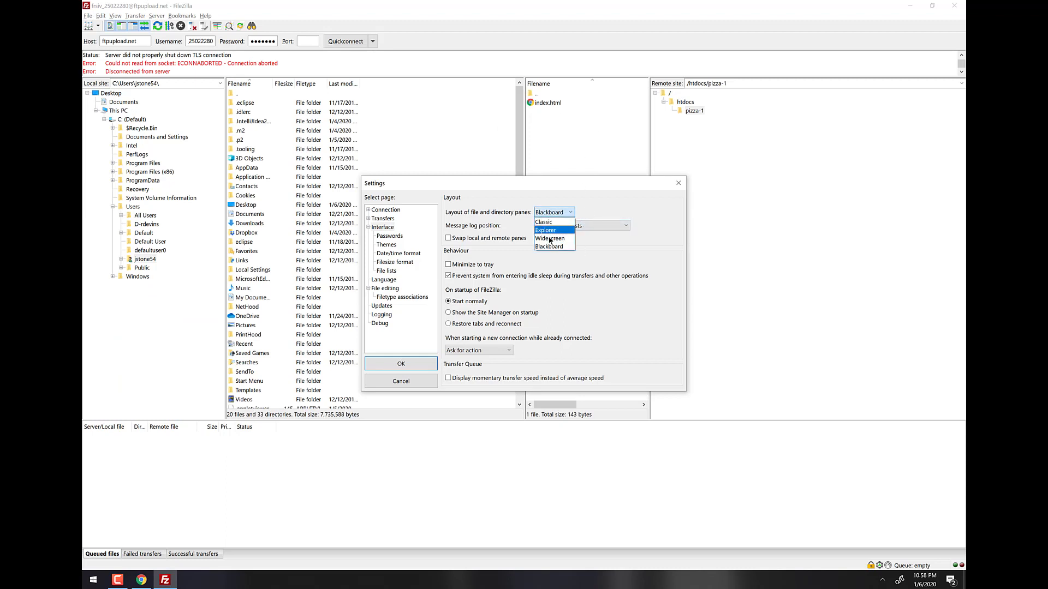
pyautogui.click(543, 222)
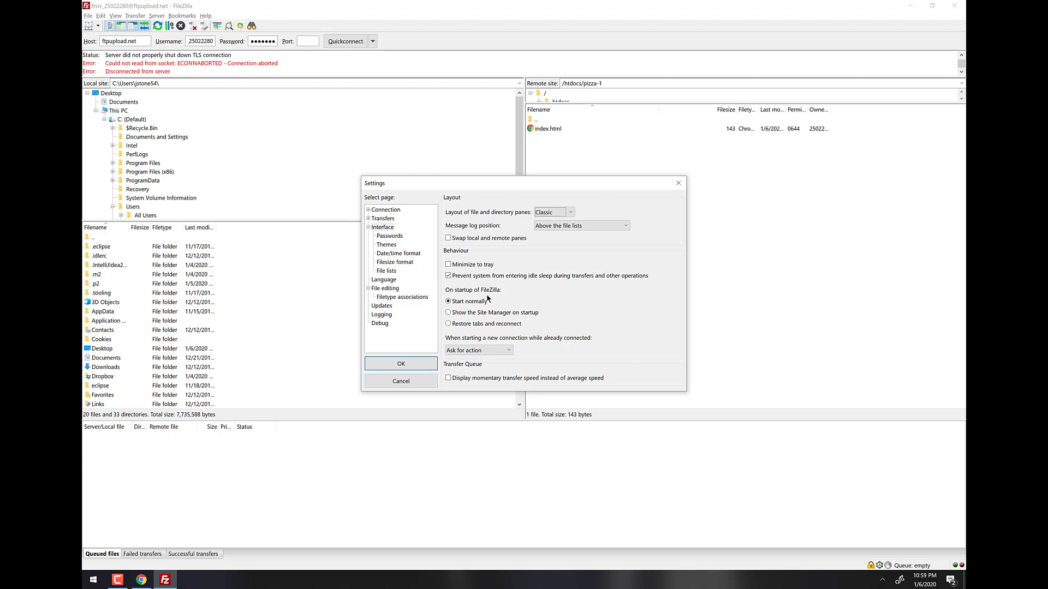
pyautogui.click(450, 238)
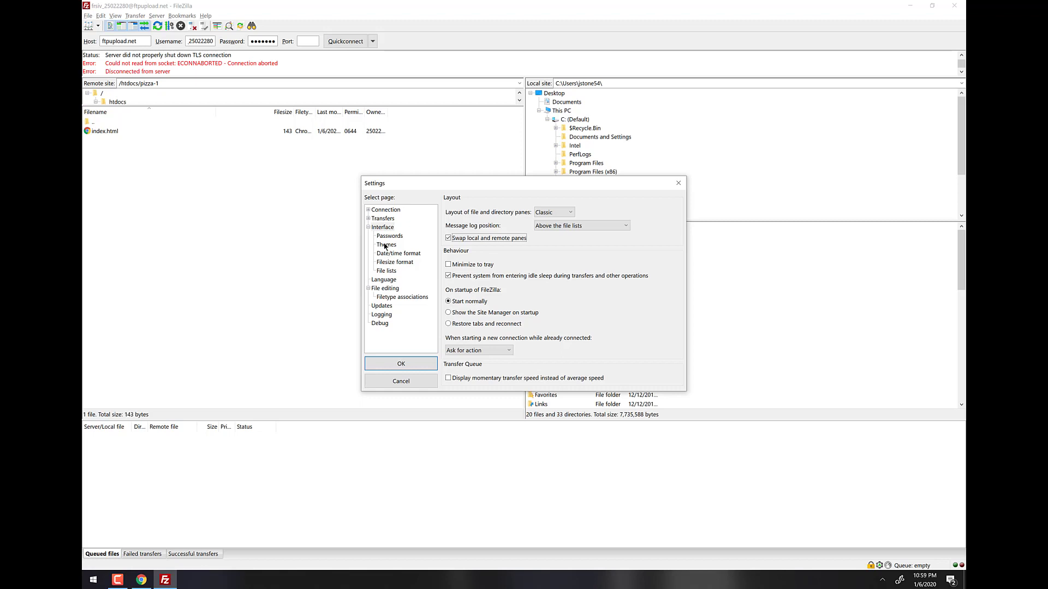
# Under Themes, try Blukis and SuN, settle on Tango at scale 1.00, and click OK.
pyautogui.click(385, 245)
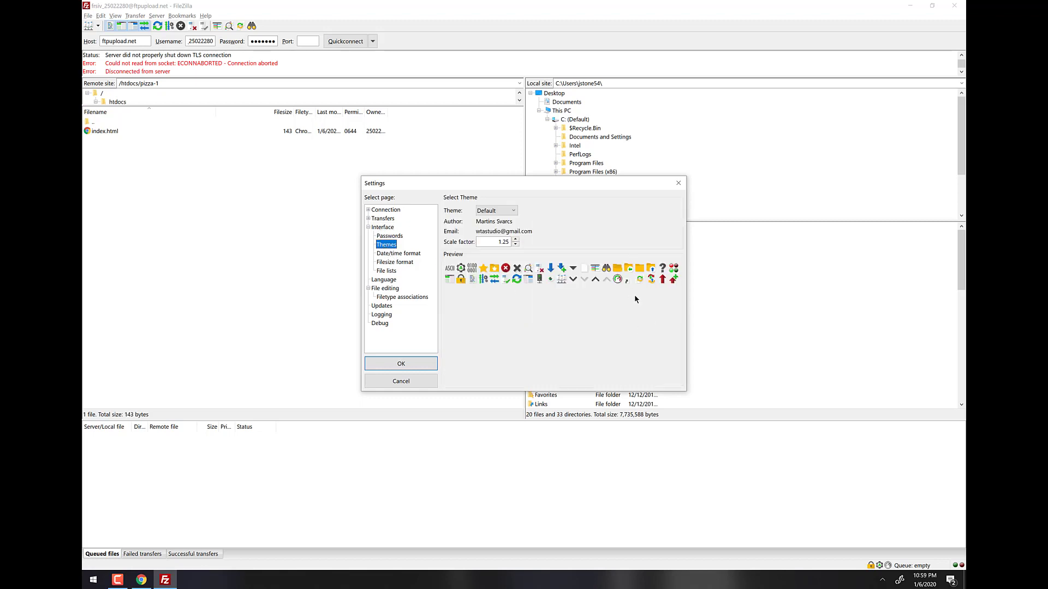
pyautogui.click(512, 212)
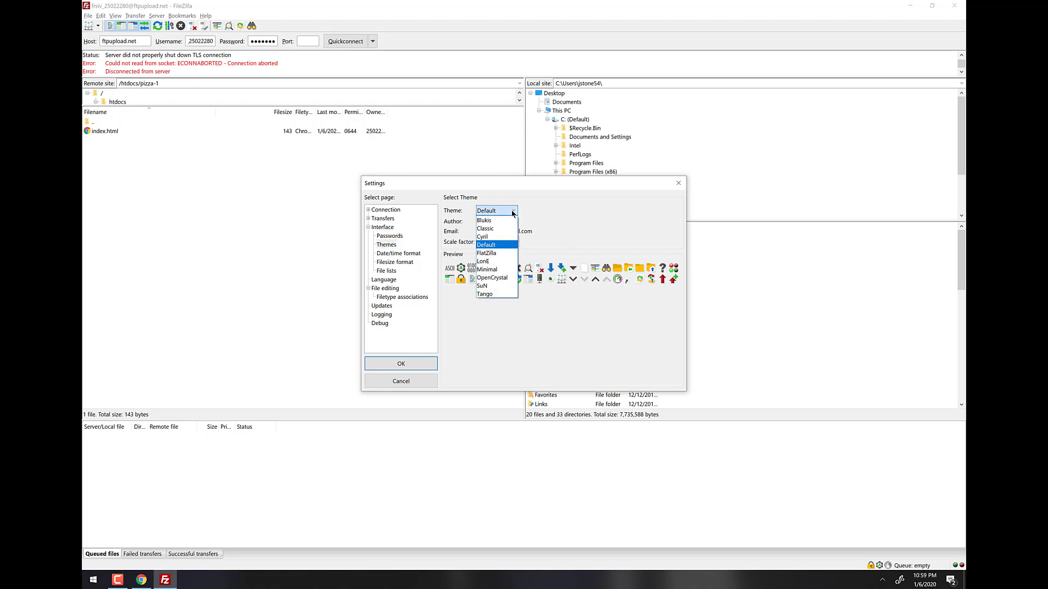
pyautogui.click(506, 220)
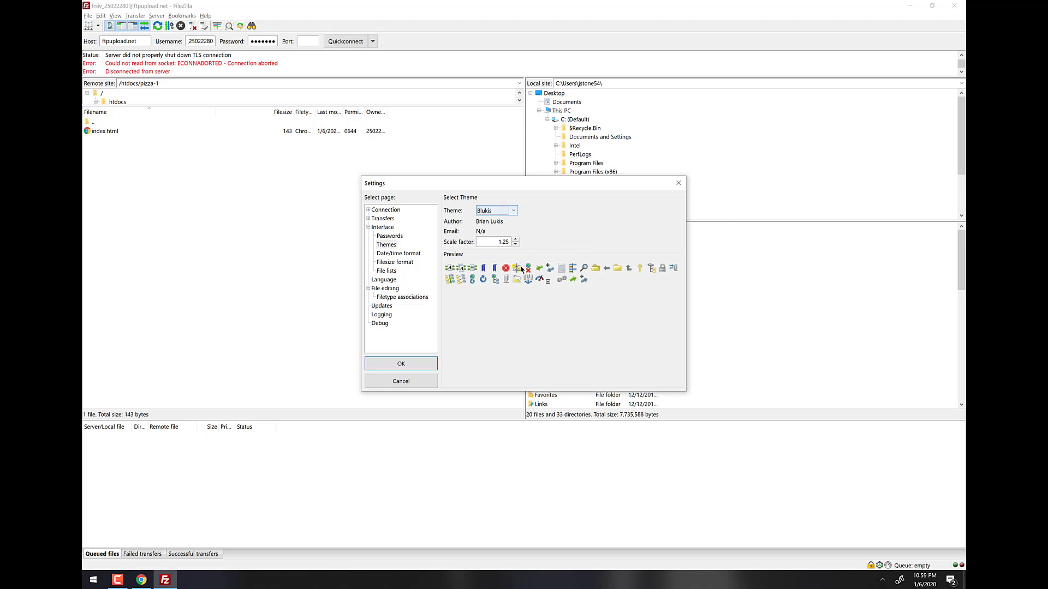
pyautogui.click(507, 211)
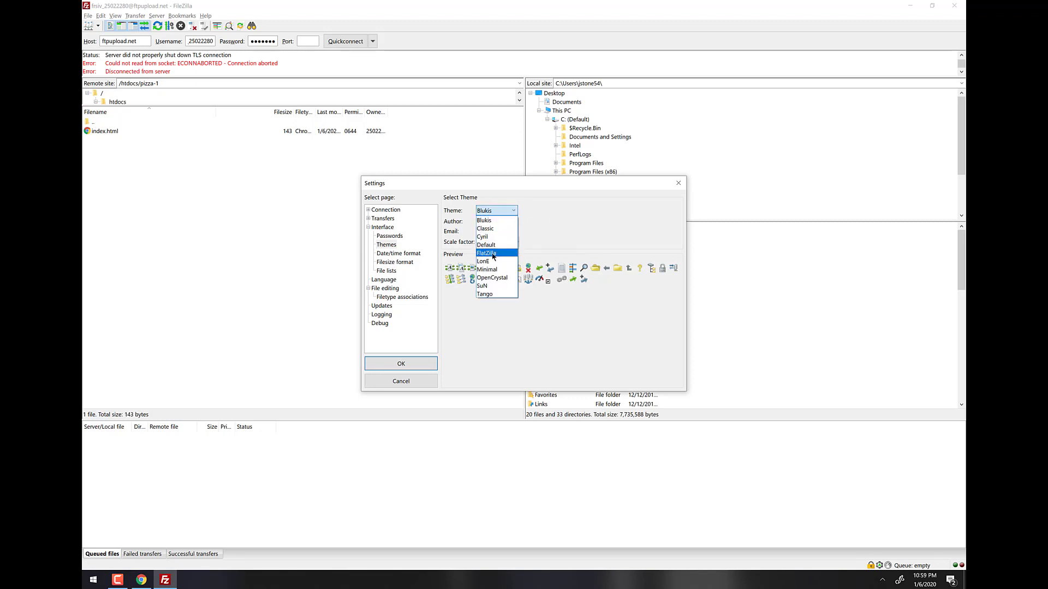
pyautogui.click(484, 285)
pyautogui.click(496, 212)
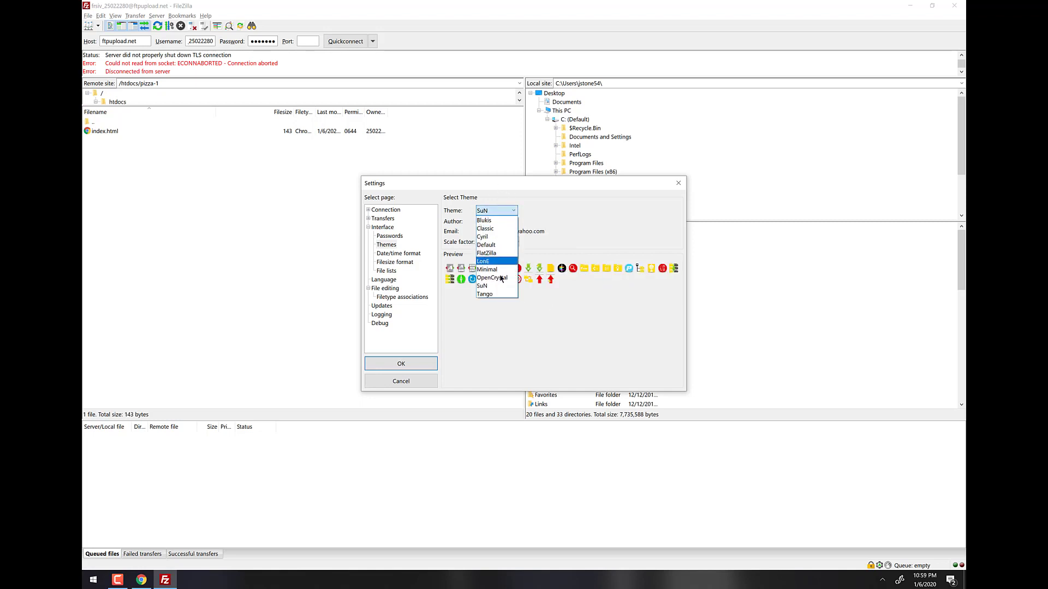
pyautogui.click(486, 294)
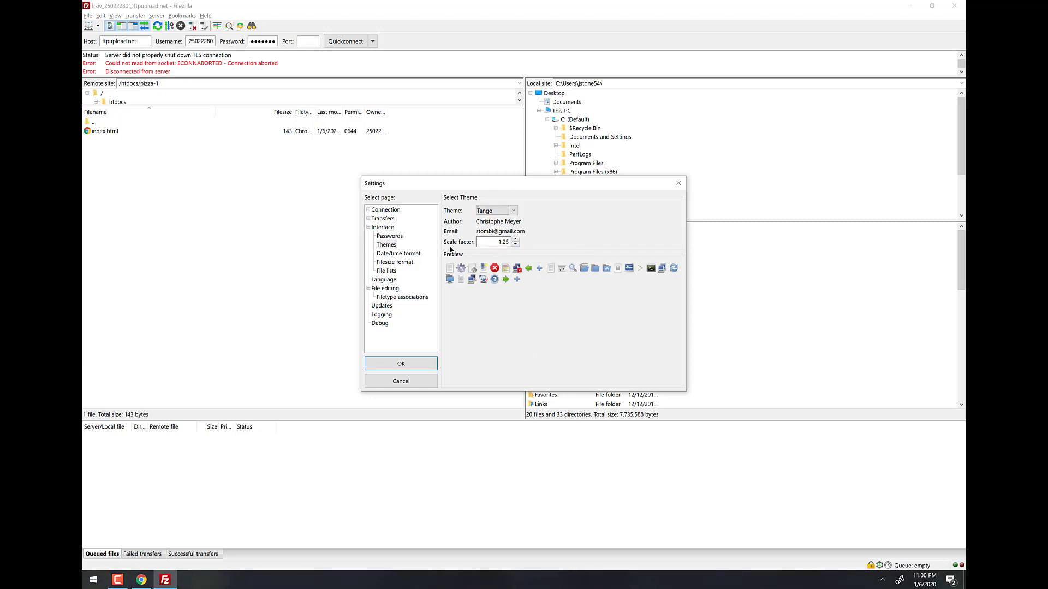
pyautogui.click(516, 245)
pyautogui.click(406, 364)
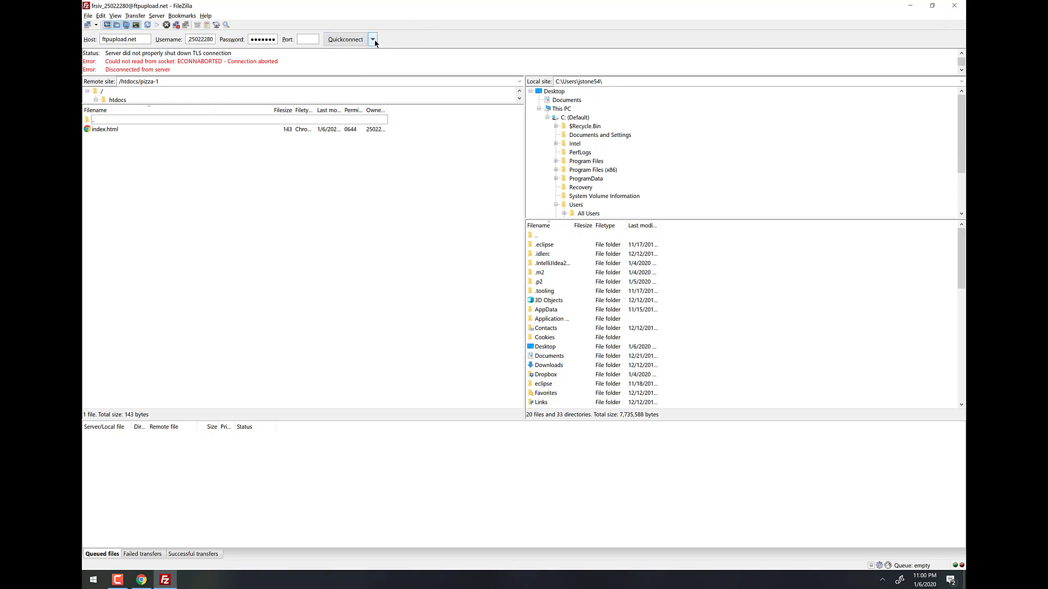
pyautogui.click(373, 40)
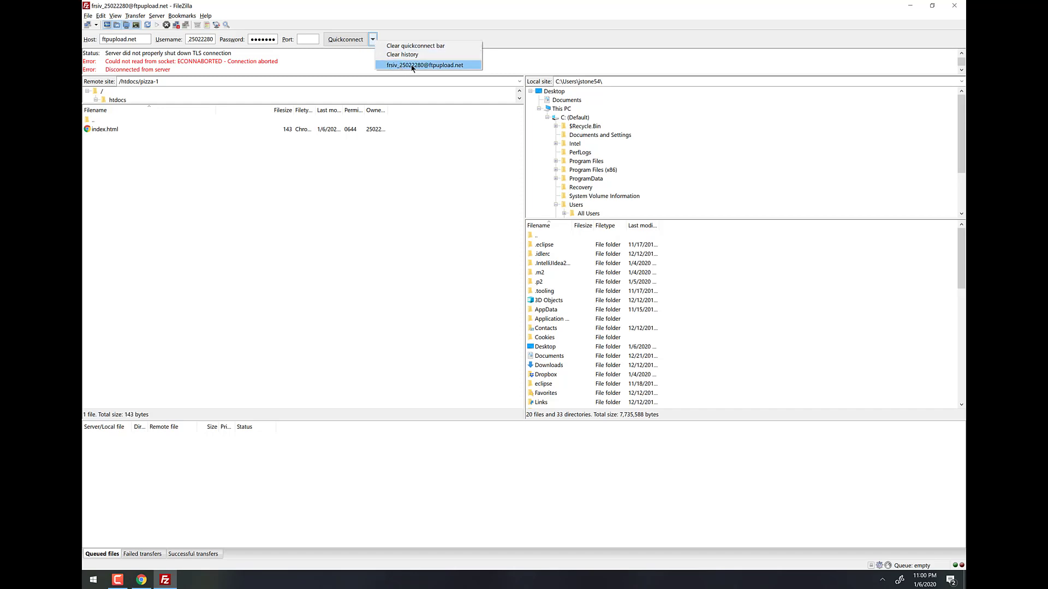
pyautogui.click(599, 16)
# Close FileZilla and relaunch it by searching 'filezilla' from the Start menu.
pyautogui.click(954, 6)
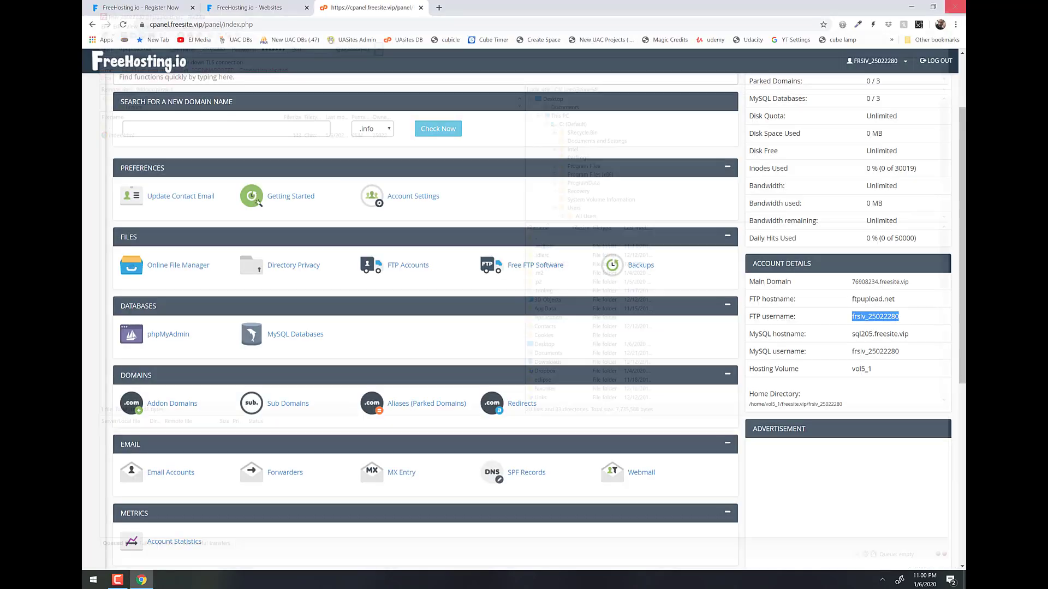
pyautogui.press('super')
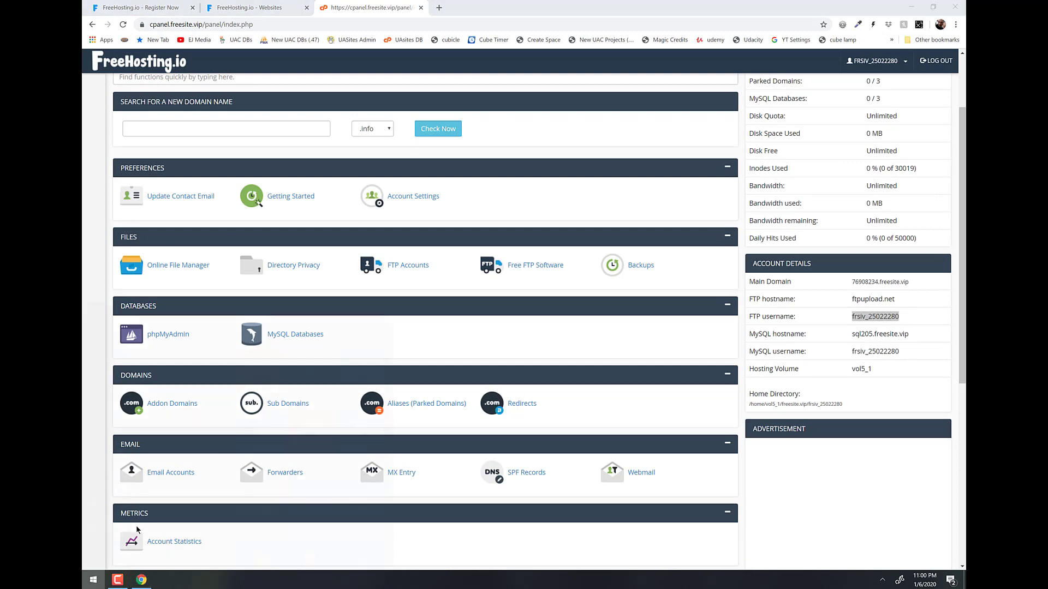
pyautogui.write('filezilla')
pyautogui.press('Return')
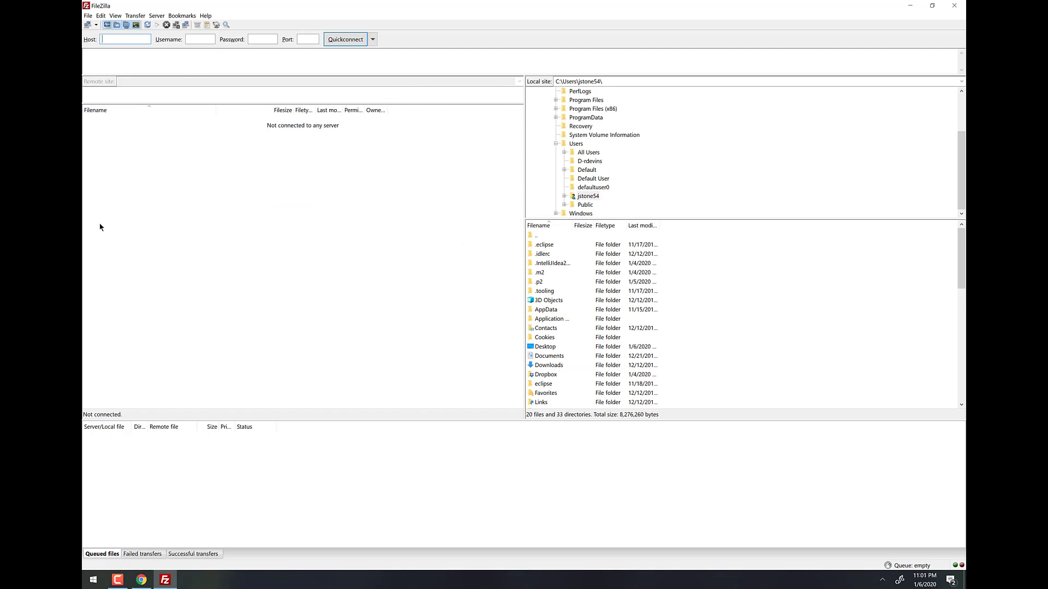
# Reconnect to ftpupload.net by picking its entry from the Quickconnect history.
pyautogui.click(373, 41)
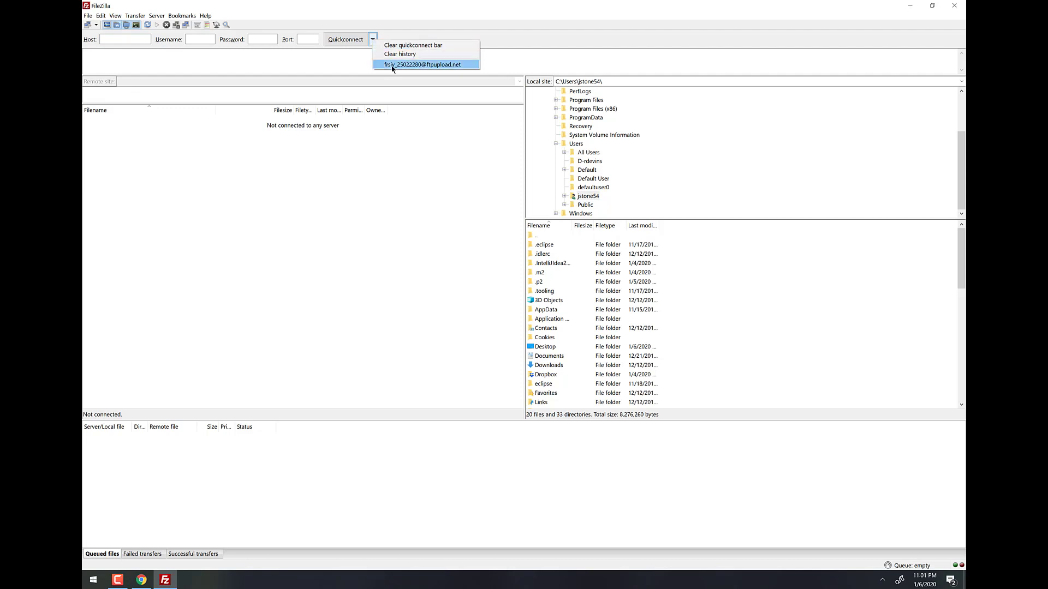
pyautogui.click(392, 66)
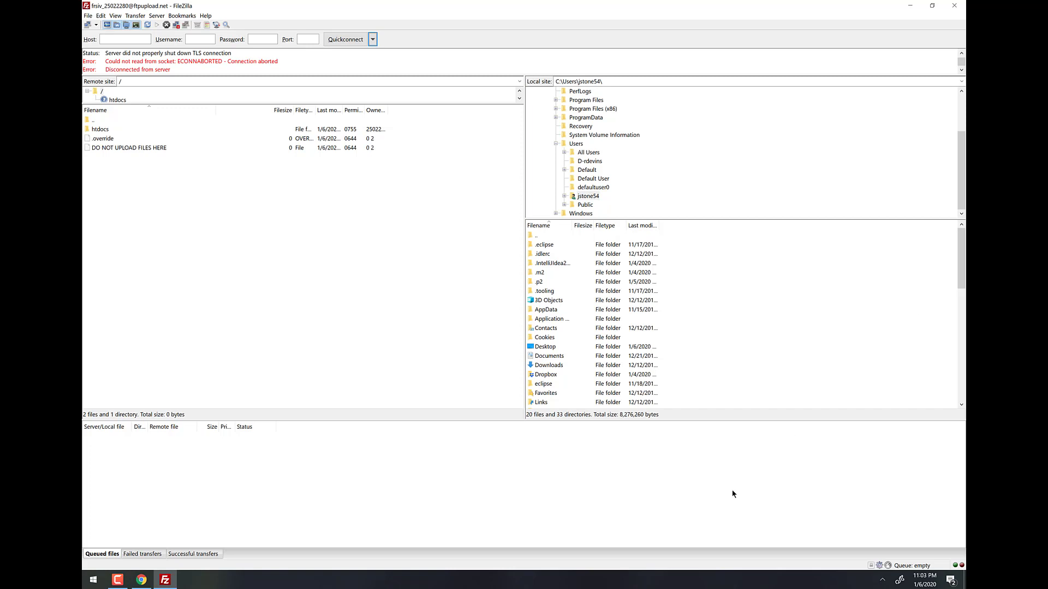
pyautogui.press('super')
# In Dropbox > SLCC > csis1430, create a new folder named htdocs.
pyautogui.click(469, 369)
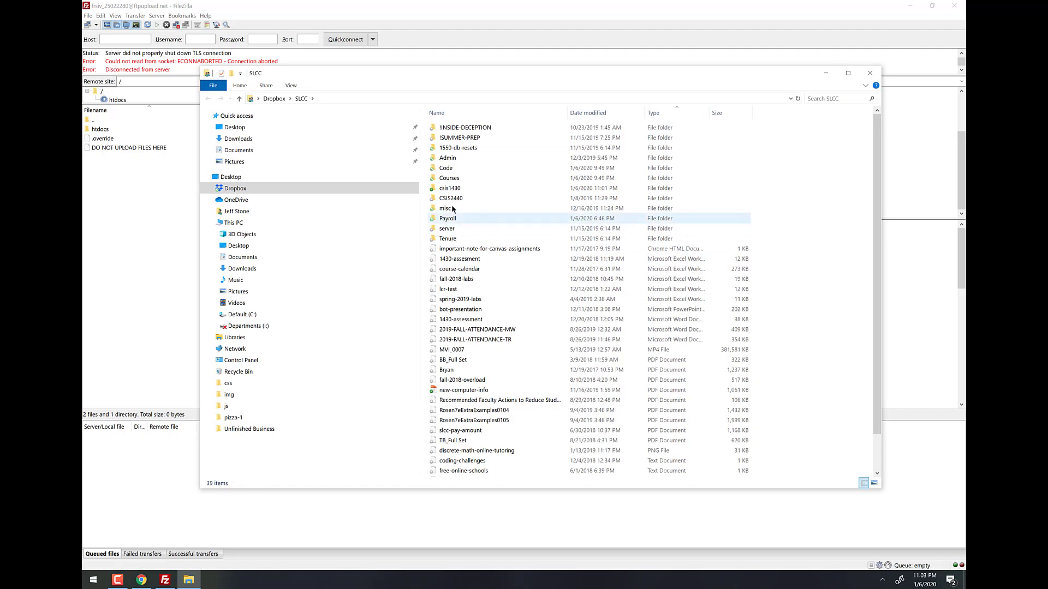
pyautogui.doubleClick(450, 190)
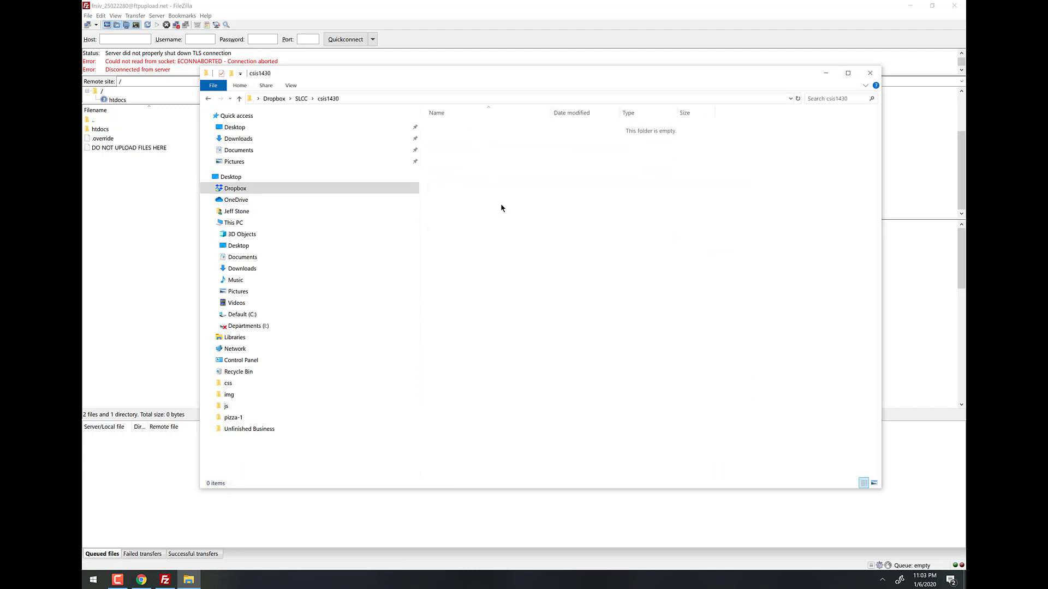
pyautogui.hotkey('ctrl', 'shift', 'n')
pyautogui.write('htc')
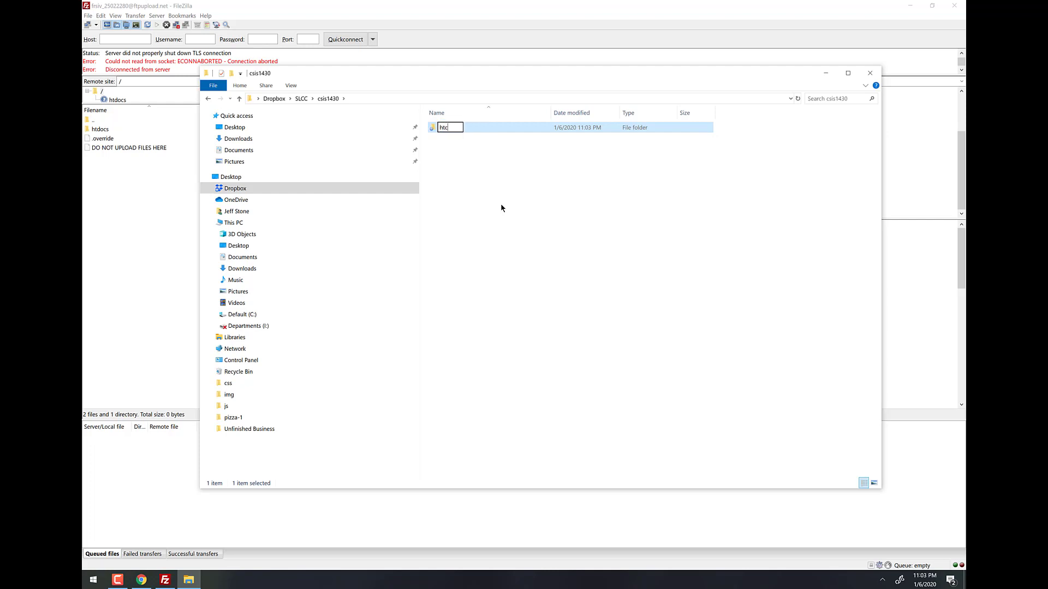
pyautogui.press('BackSpace')
pyautogui.write('docs')
pyautogui.press('Return')
# Reposition the csis1430 window beside FileZilla and close the extra Quick access window.
pyautogui.moveTo(467, 70); pyautogui.dragTo(587, 76)
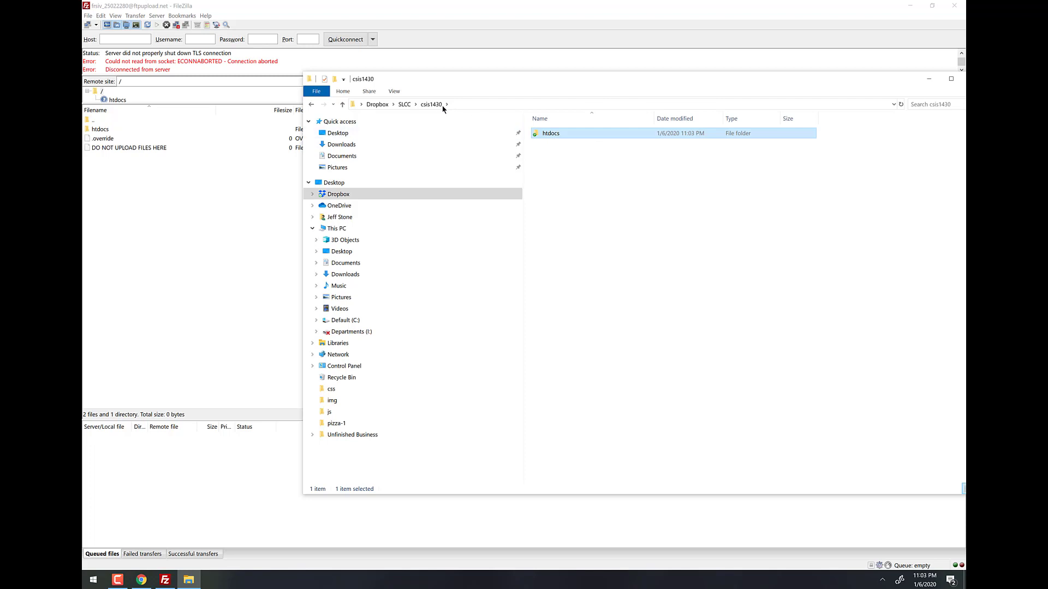
pyautogui.moveTo(591, 86); pyautogui.dragTo(497, 175)
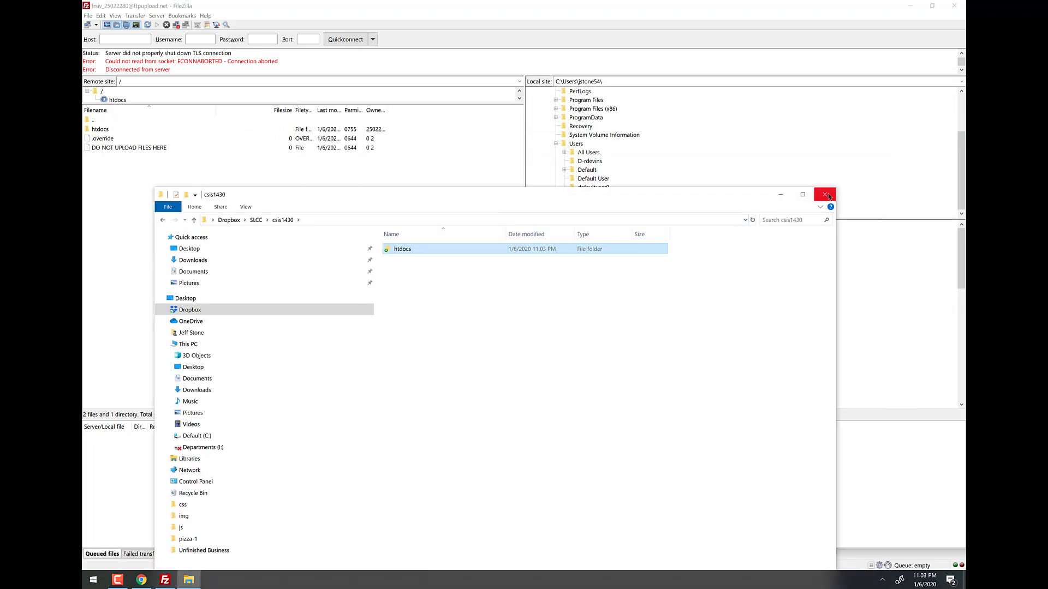
pyautogui.moveTo(676, 198); pyautogui.dragTo(674, 96)
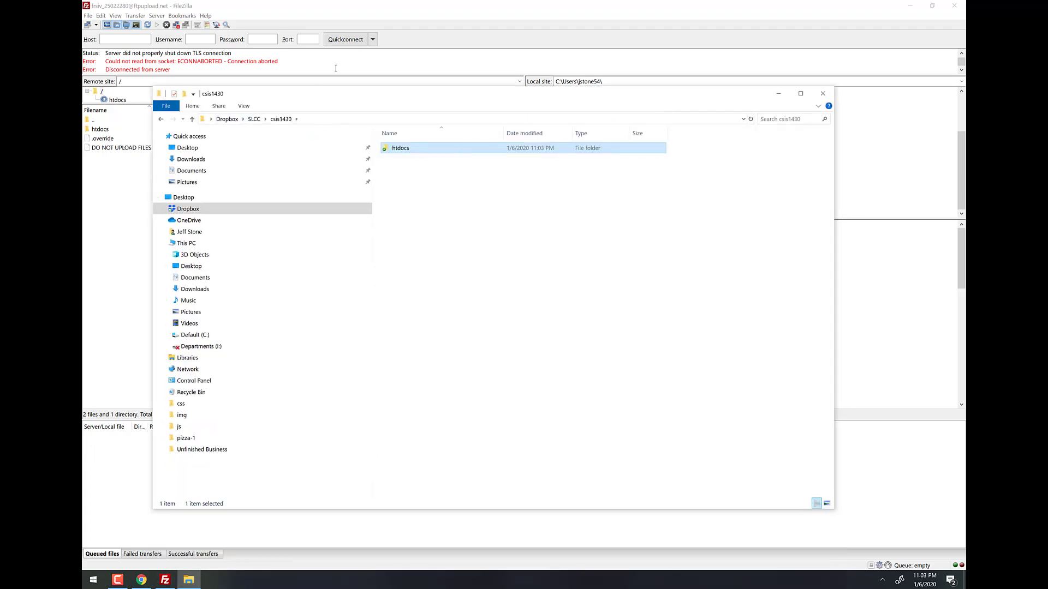
pyautogui.moveTo(397, 97)
pyautogui.mouseDown()
pyautogui.moveTo(407, 132)
pyautogui.moveTo(411, 97)
pyautogui.mouseUp()
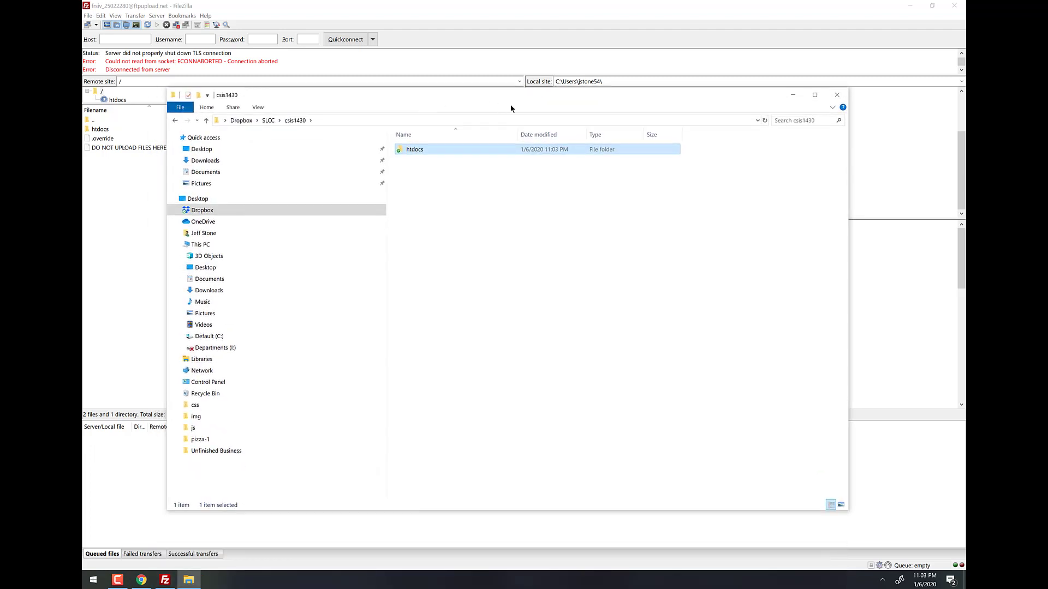
pyautogui.press('super+e')
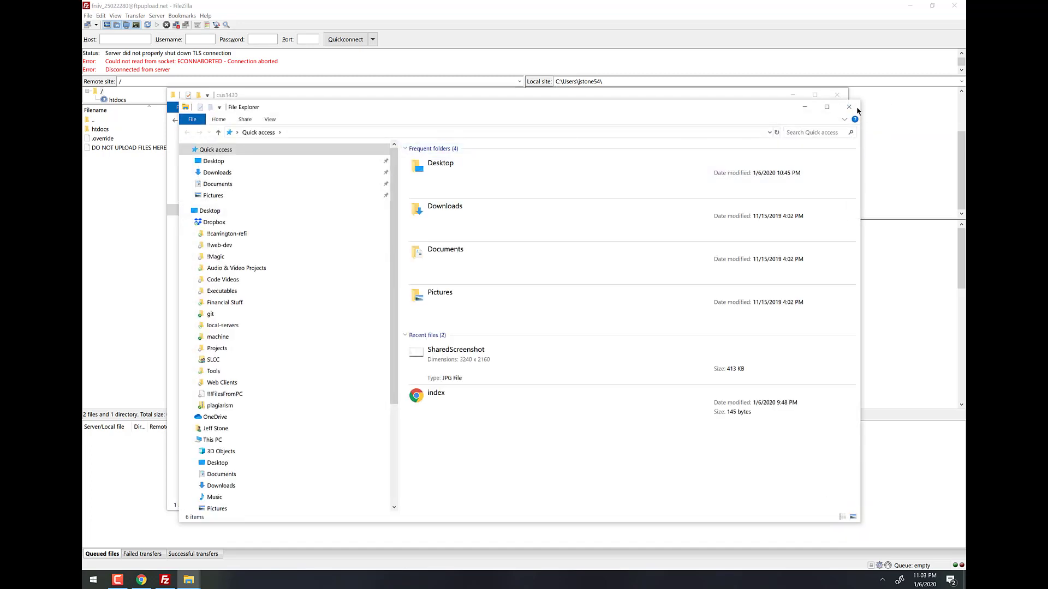
pyautogui.click(852, 108)
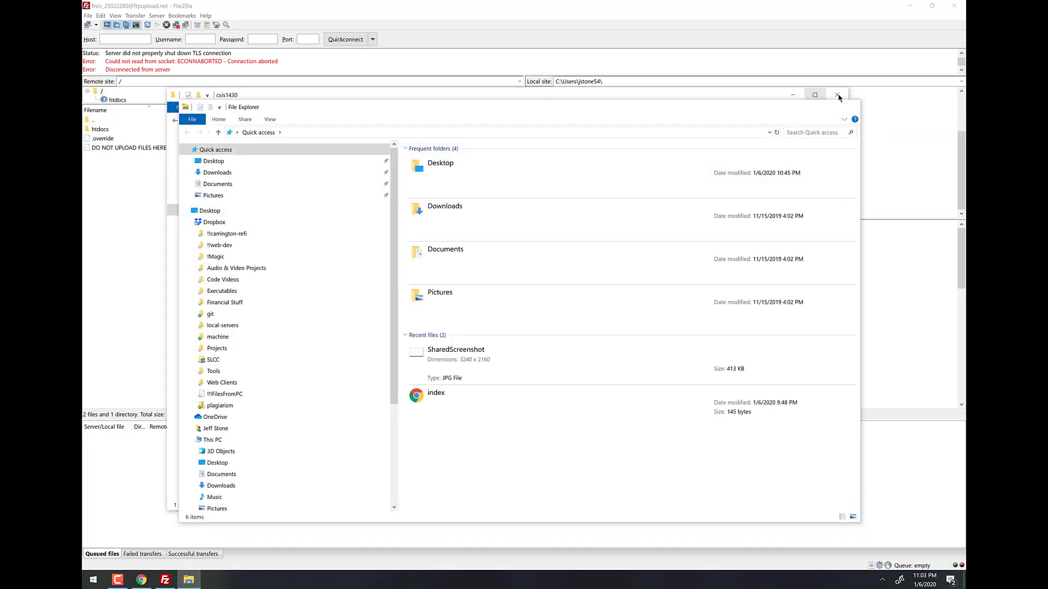
# Close the csis1430 Explorer window and open the remote htdocs folder in an enlarged tree.
pyautogui.hotkey('alt', 'F4')
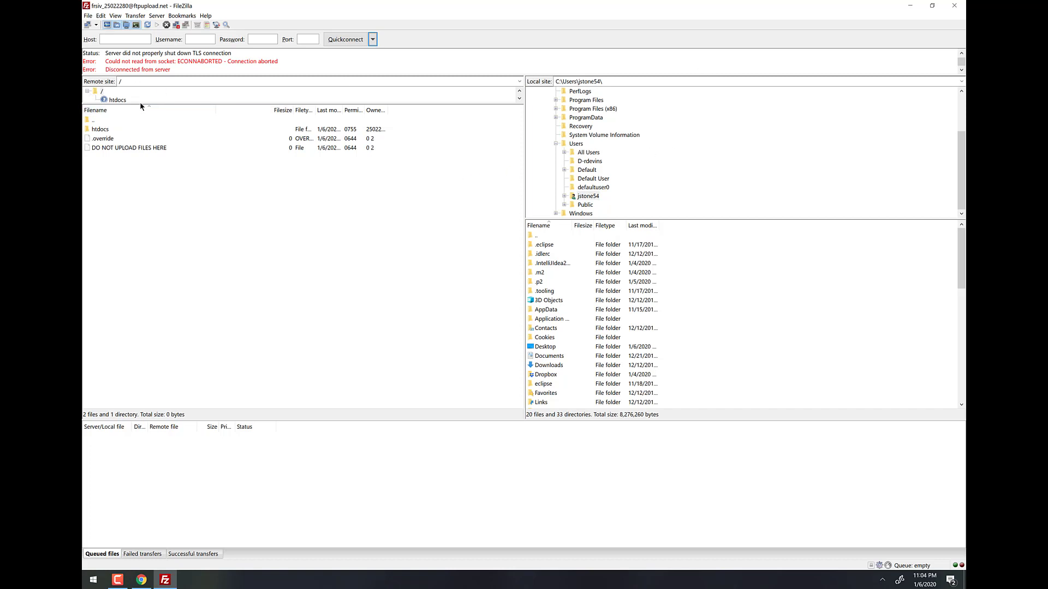
pyautogui.moveTo(140, 106); pyautogui.dragTo(135, 162)
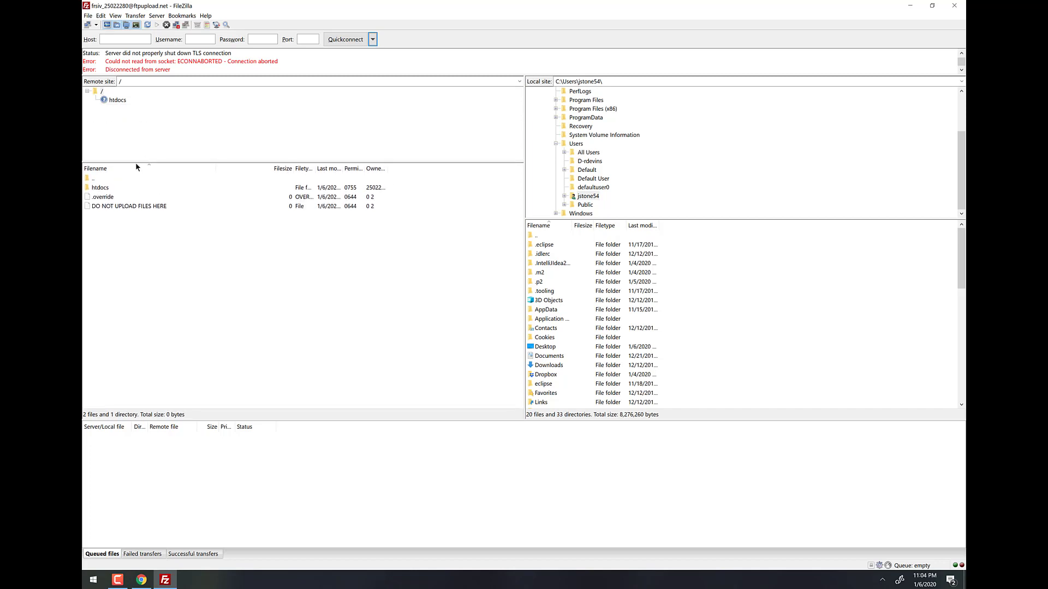
pyautogui.doubleClick(100, 187)
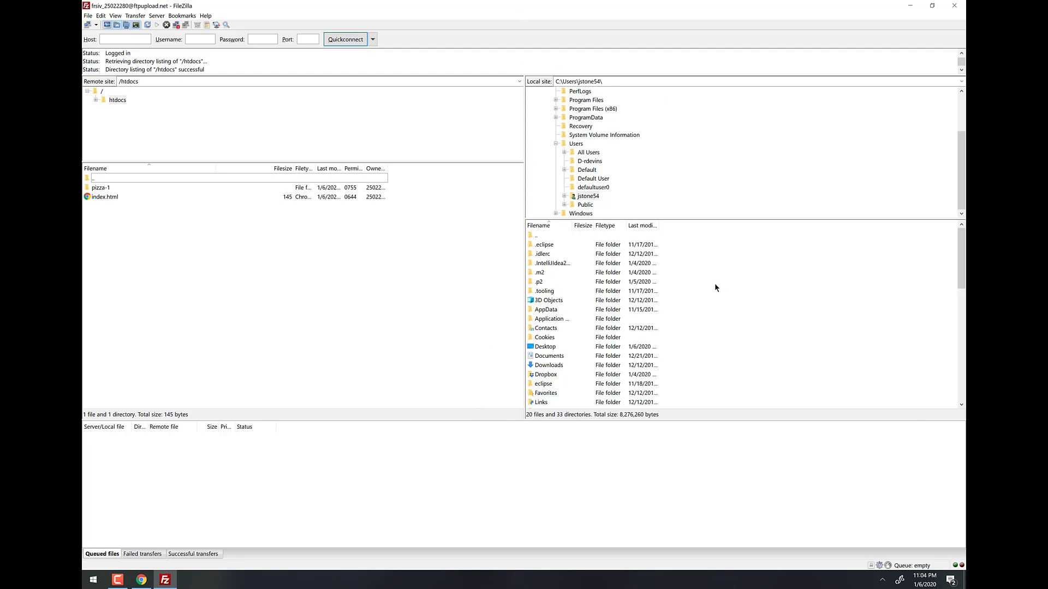
# Browse the local pane to Dropbox > SLCC > csis1430 > htdocs.
pyautogui.scroll(-3, 562, 371)
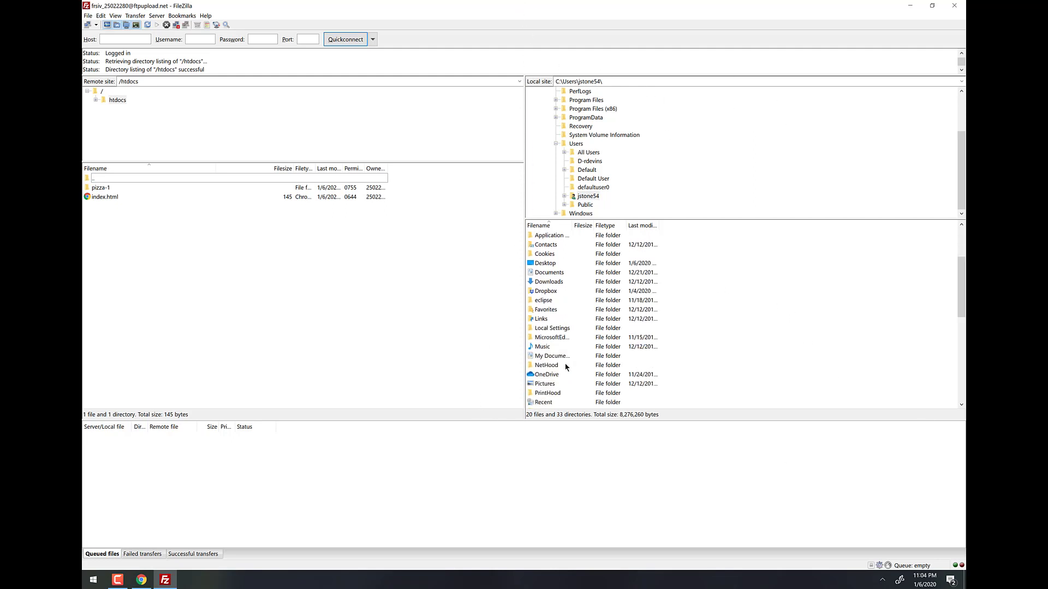
pyautogui.scroll(-5, 559, 348)
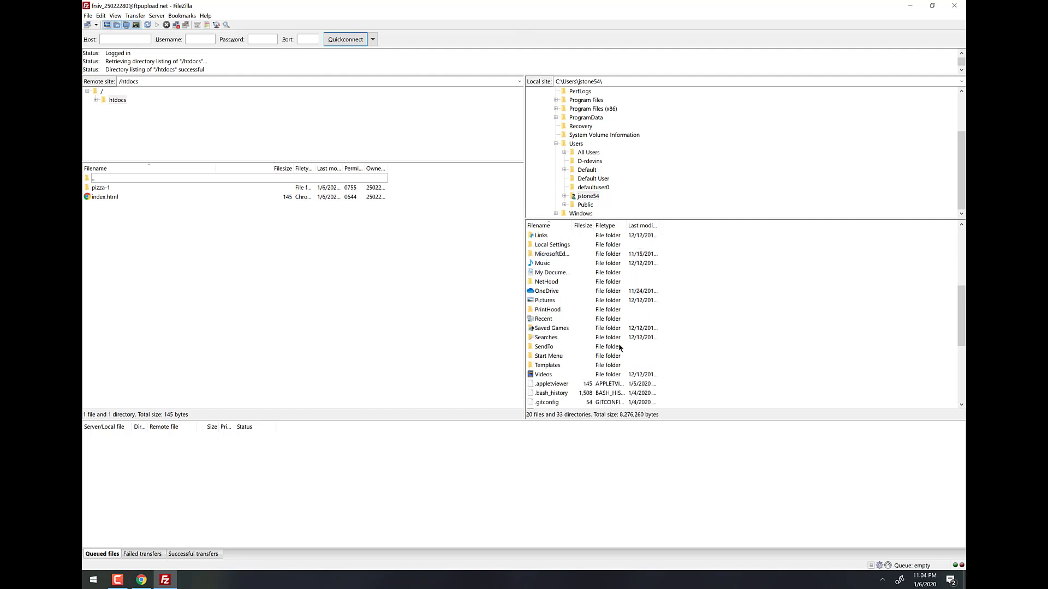
pyautogui.scroll(8, 575, 292)
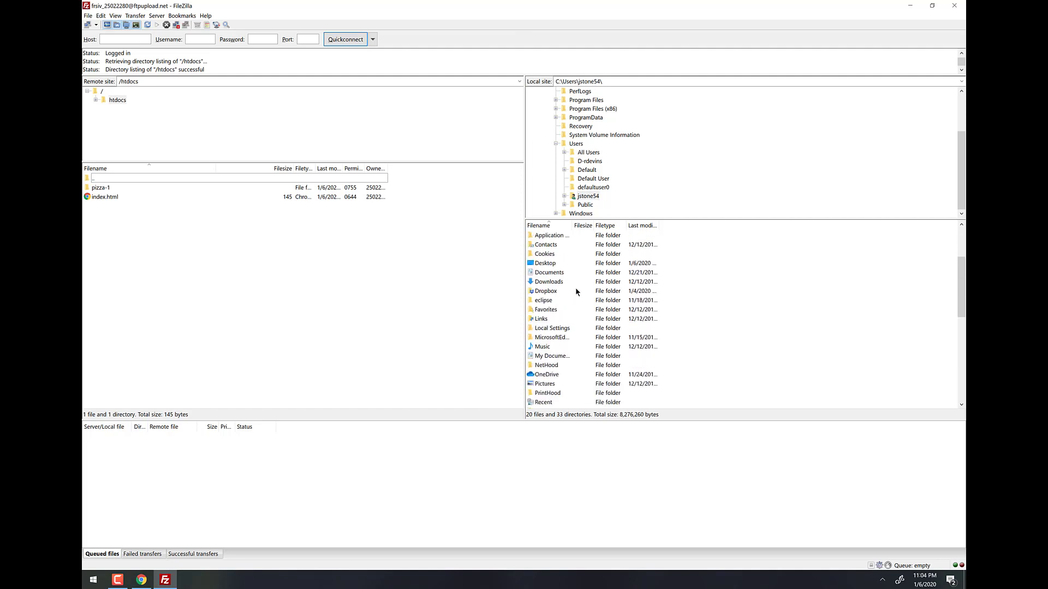
pyautogui.doubleClick(544, 375)
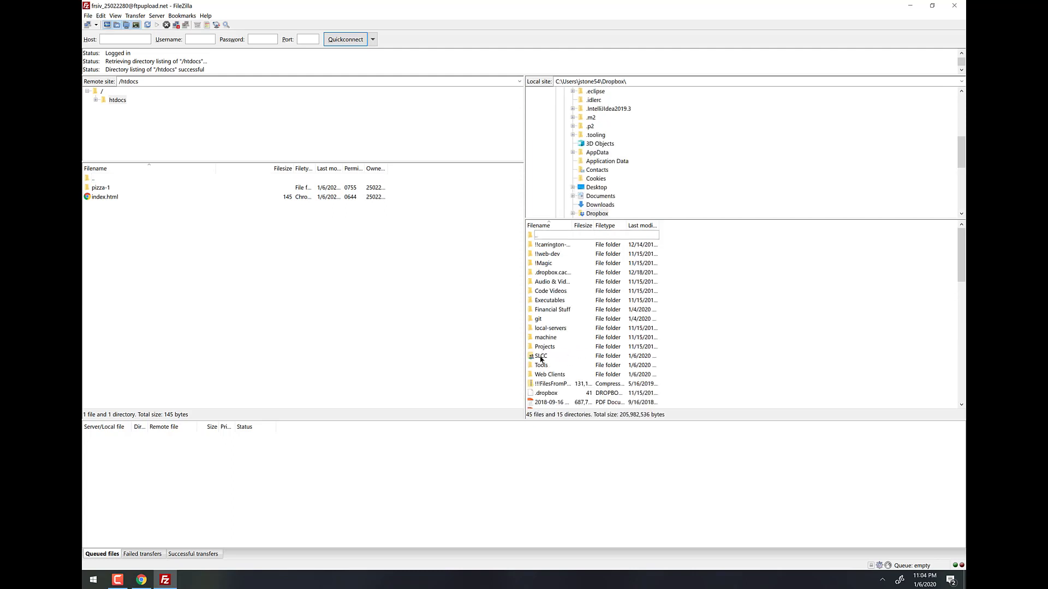
pyautogui.doubleClick(541, 356)
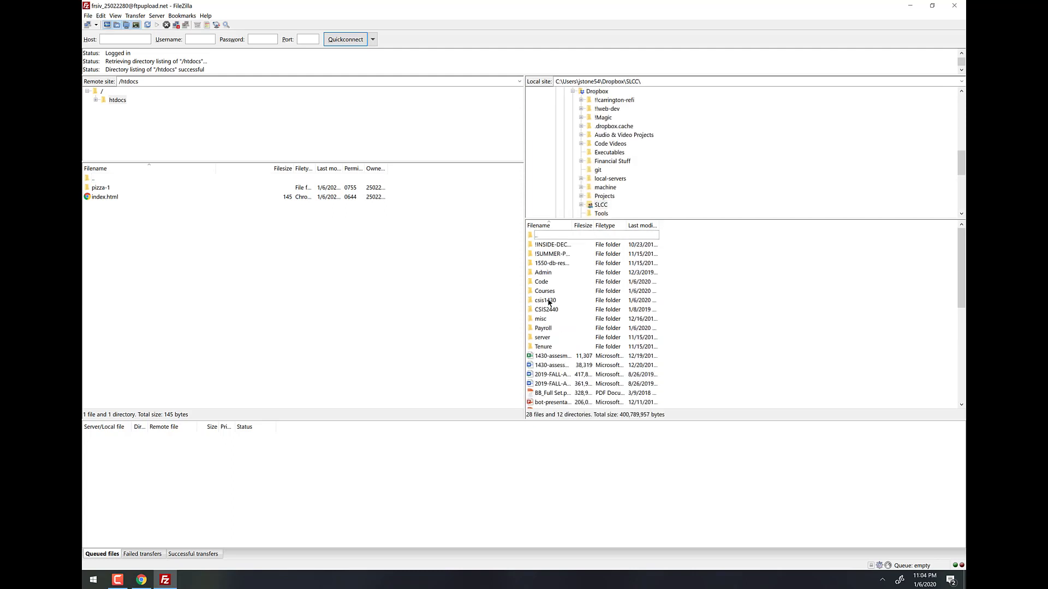
pyautogui.doubleClick(545, 300)
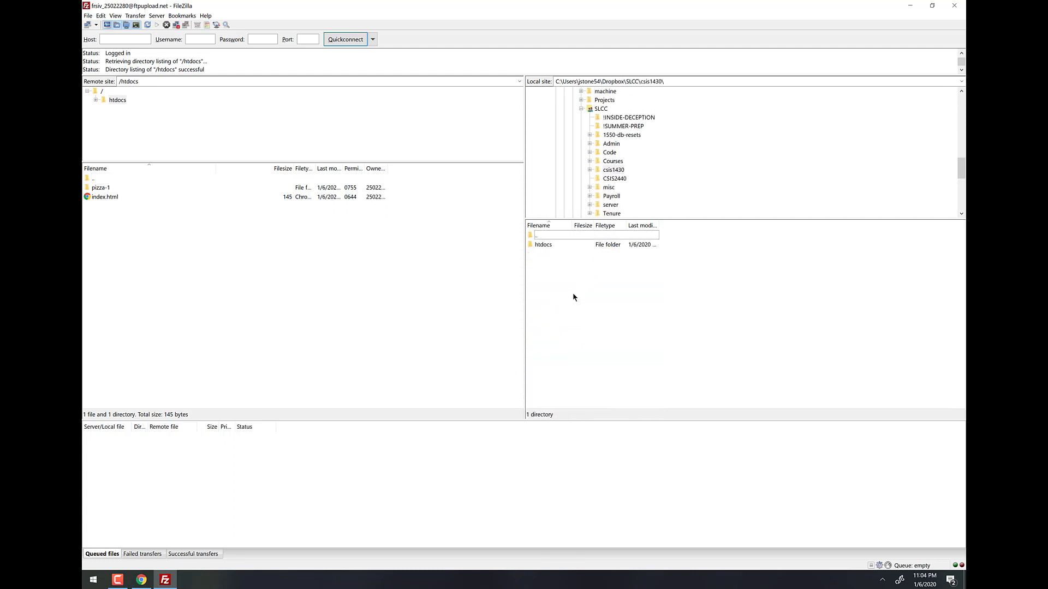
pyautogui.doubleClick(544, 247)
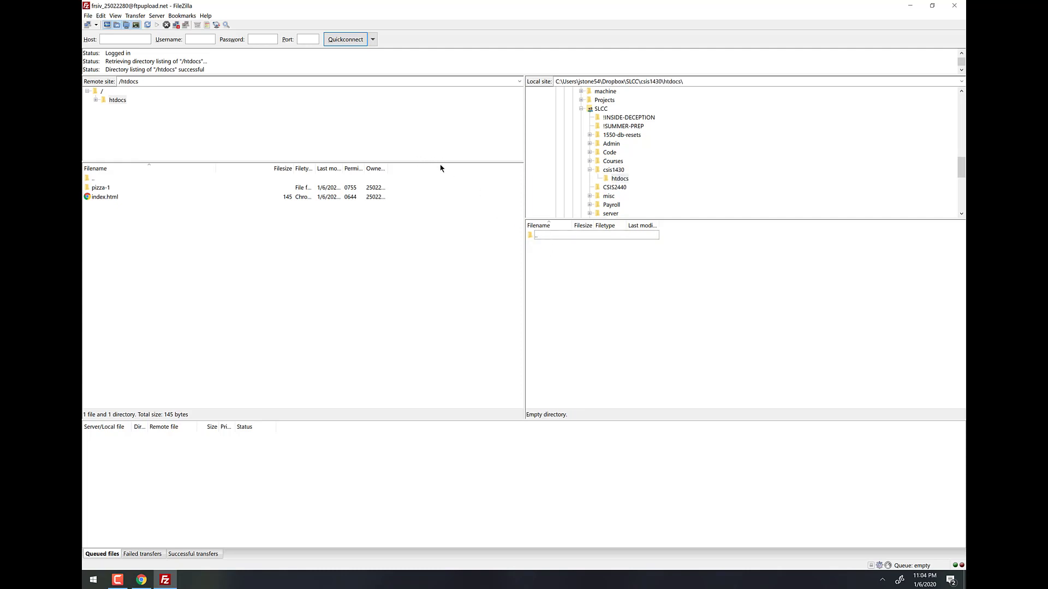
# Enlarge the remote folder tree, then restore FileZilla from full screen to a smaller window.
pyautogui.moveTo(442, 163); pyautogui.dragTo(443, 219)
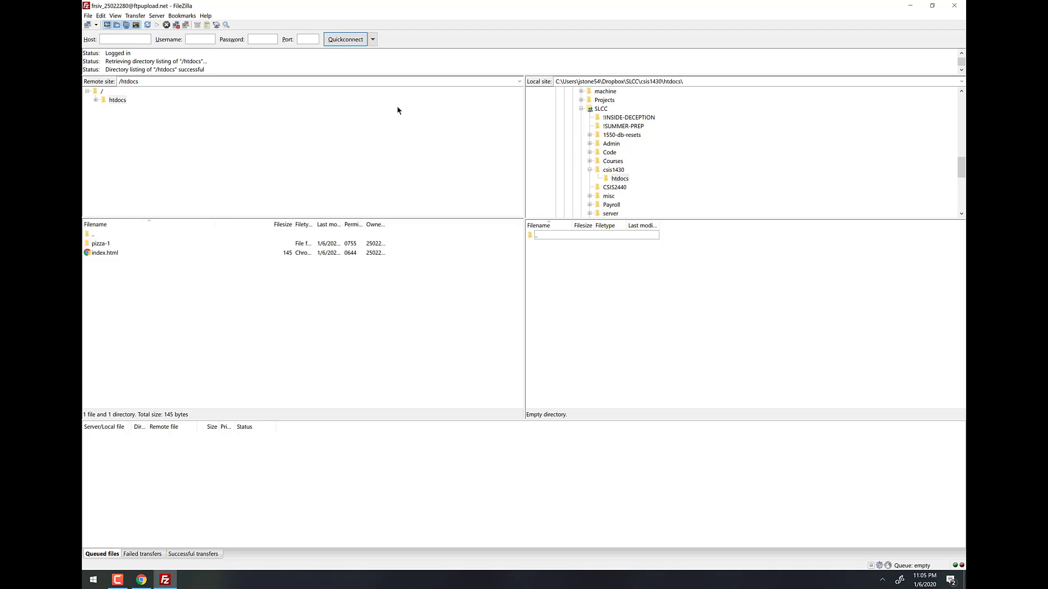
pyautogui.click(96, 101)
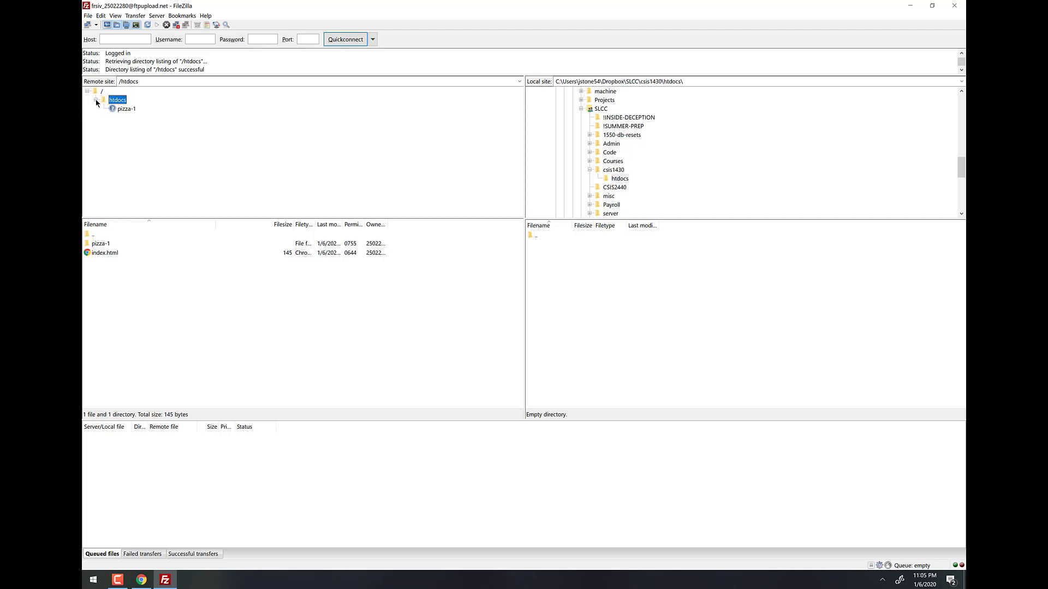
pyautogui.click(96, 101)
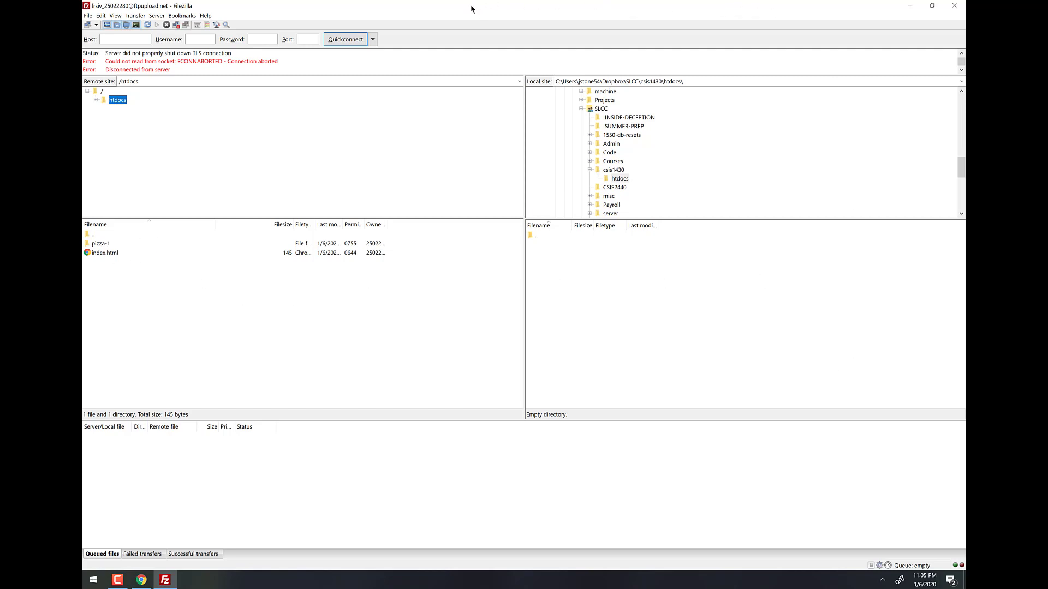
pyautogui.moveTo(473, 6); pyautogui.dragTo(964, 145)
# Dock FileZilla to the right, then move the desktop index page and pizza-1 into csis1430\htdocs.
pyautogui.click(175, 177)
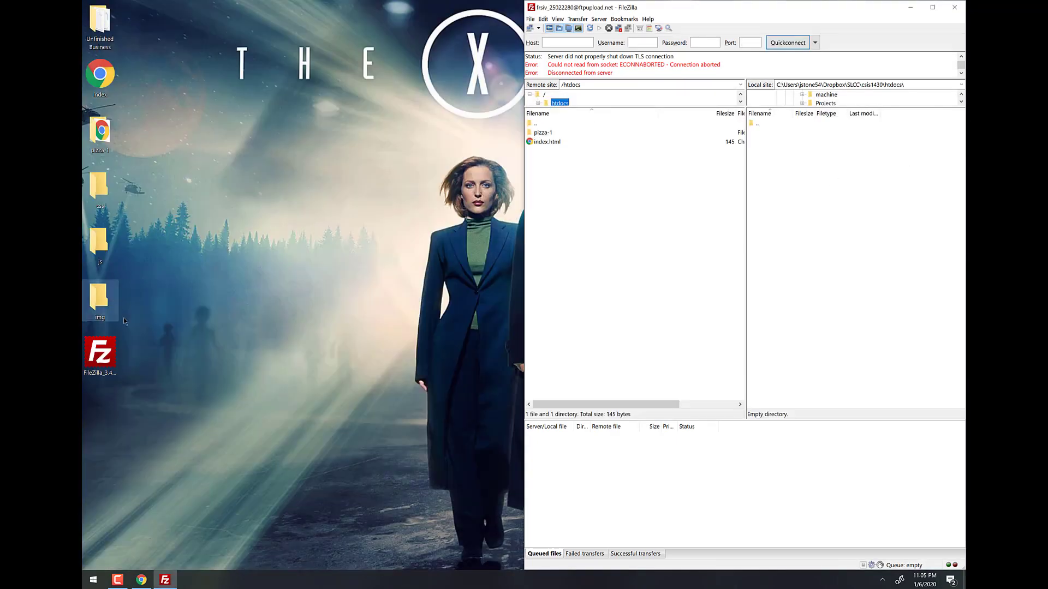
pyautogui.doubleClick(99, 87)
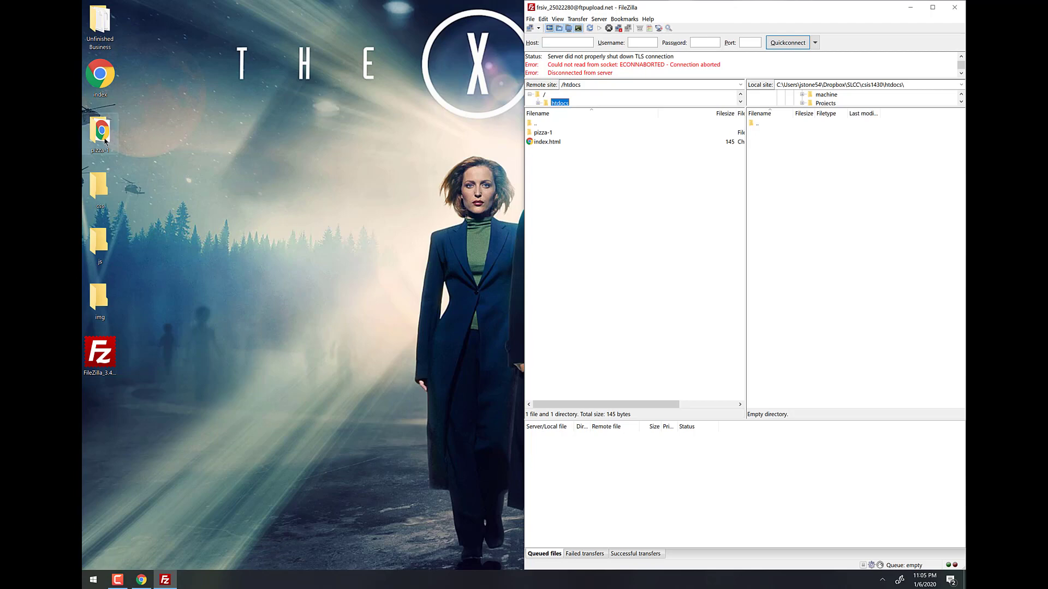
pyautogui.click(104, 139)
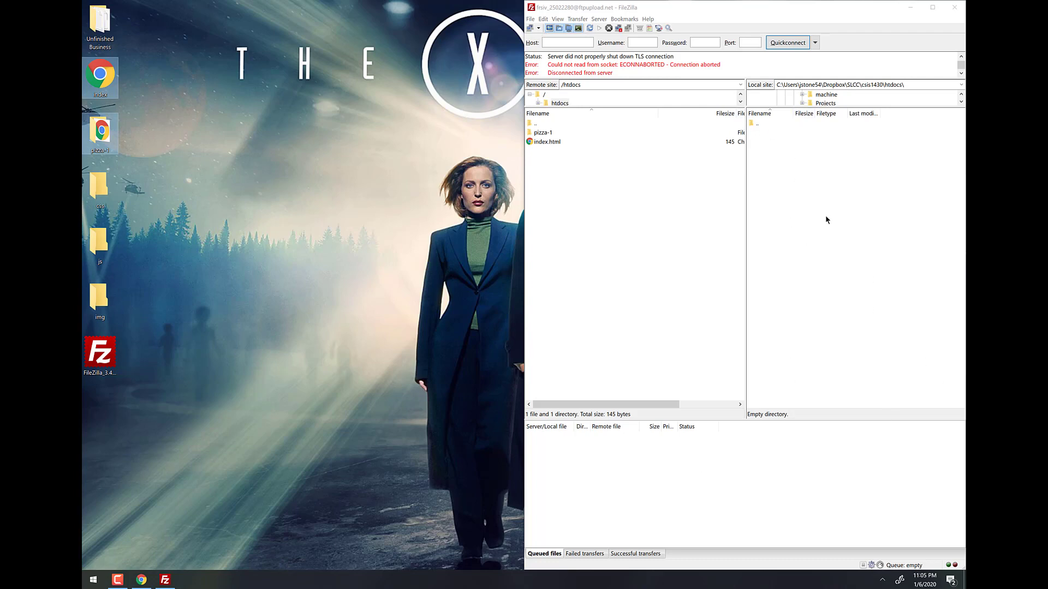
pyautogui.press('super')
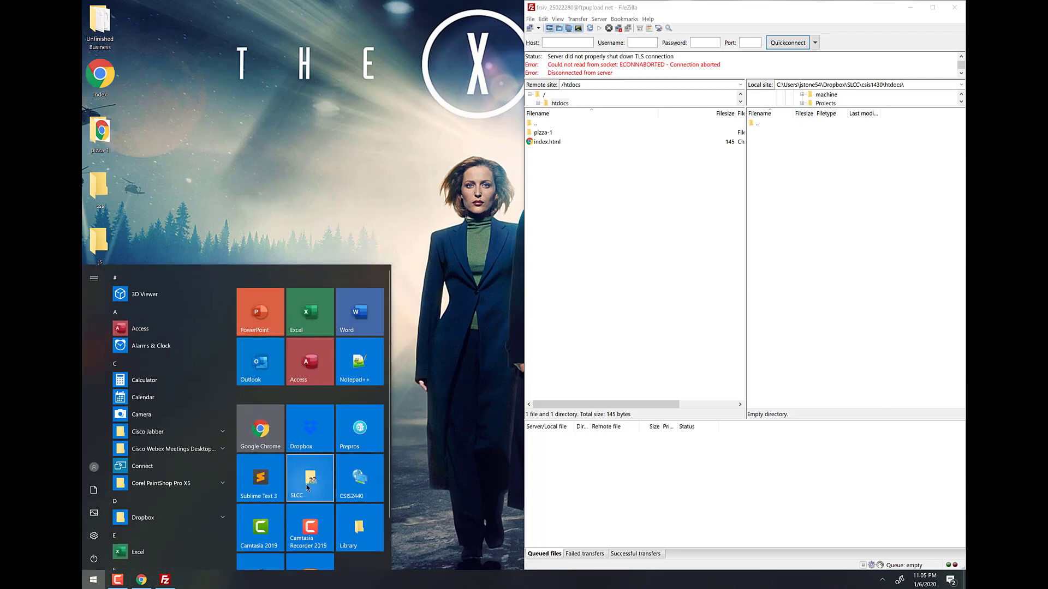
pyautogui.click(307, 487)
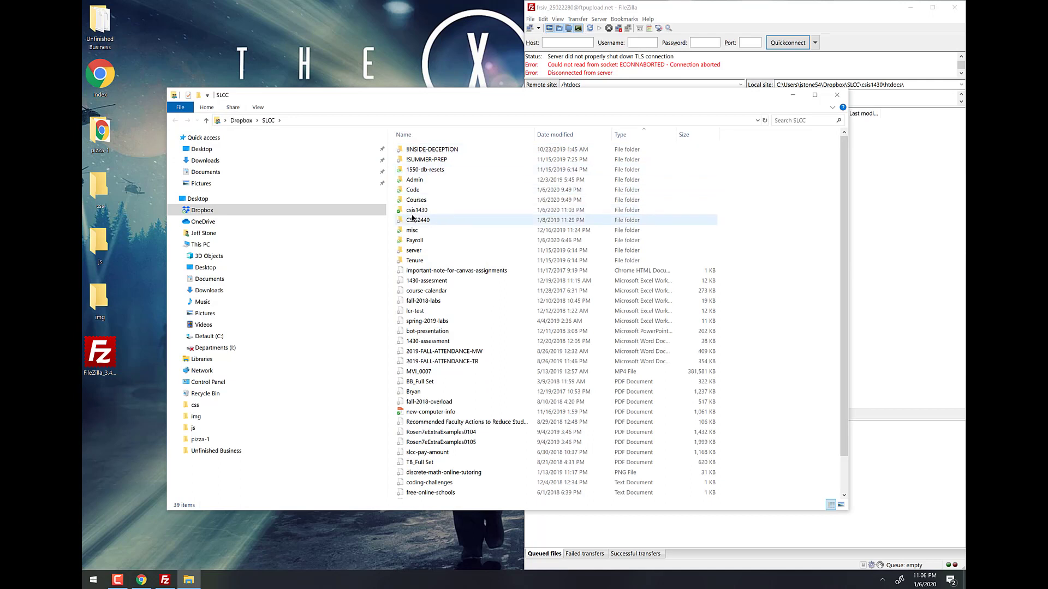
pyautogui.doubleClick(415, 210)
pyautogui.doubleClick(412, 149)
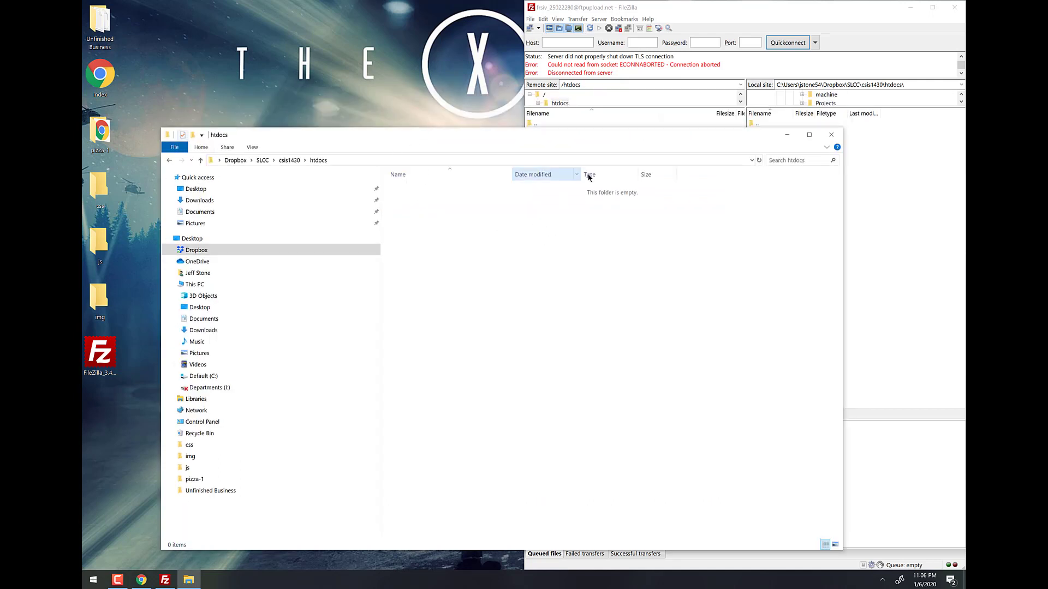
pyautogui.moveTo(127, 136); pyautogui.dragTo(491, 300)
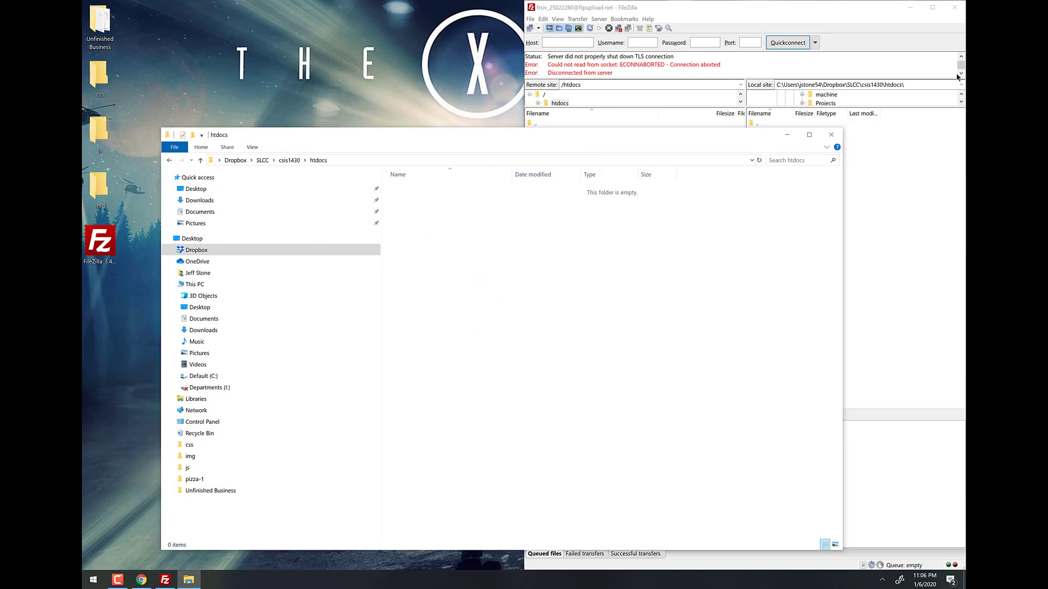
# Refresh FileZilla's local listing so the moved index and pizza-1 appear.
pyautogui.click(795, 120)
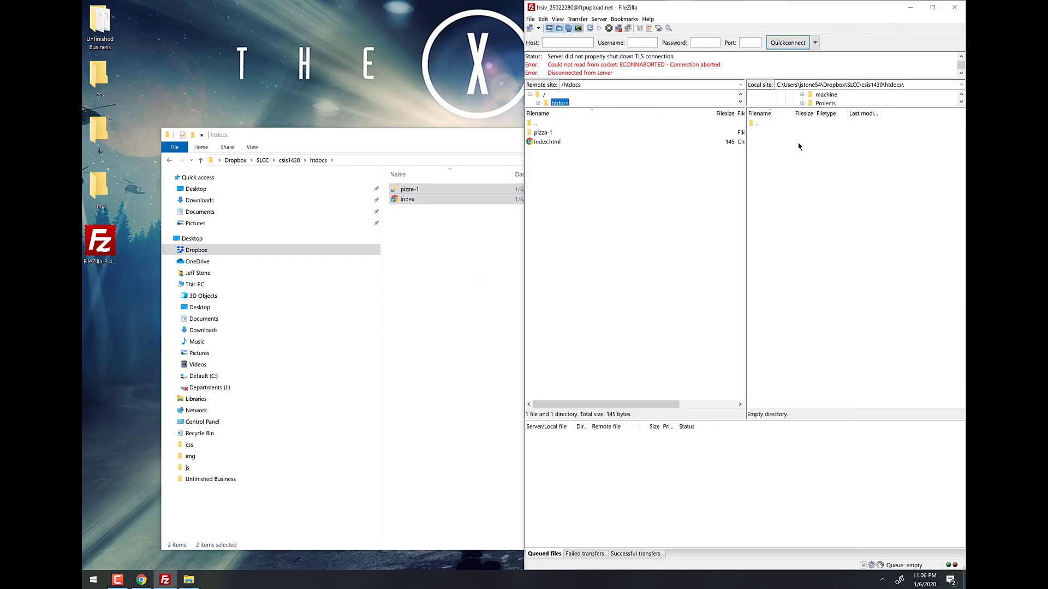
pyautogui.rightClick(794, 139)
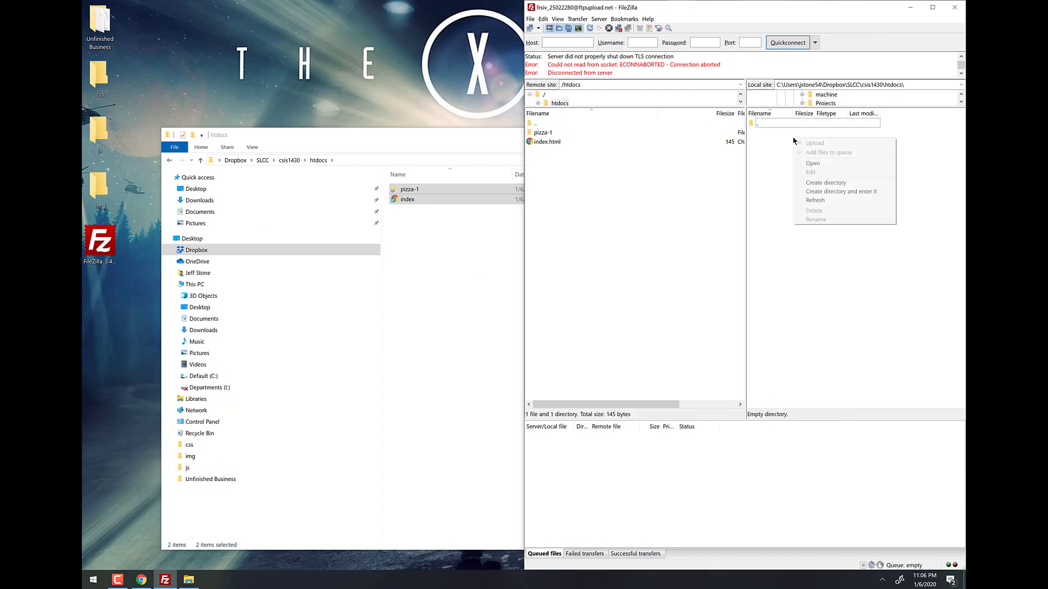
pyautogui.click(815, 200)
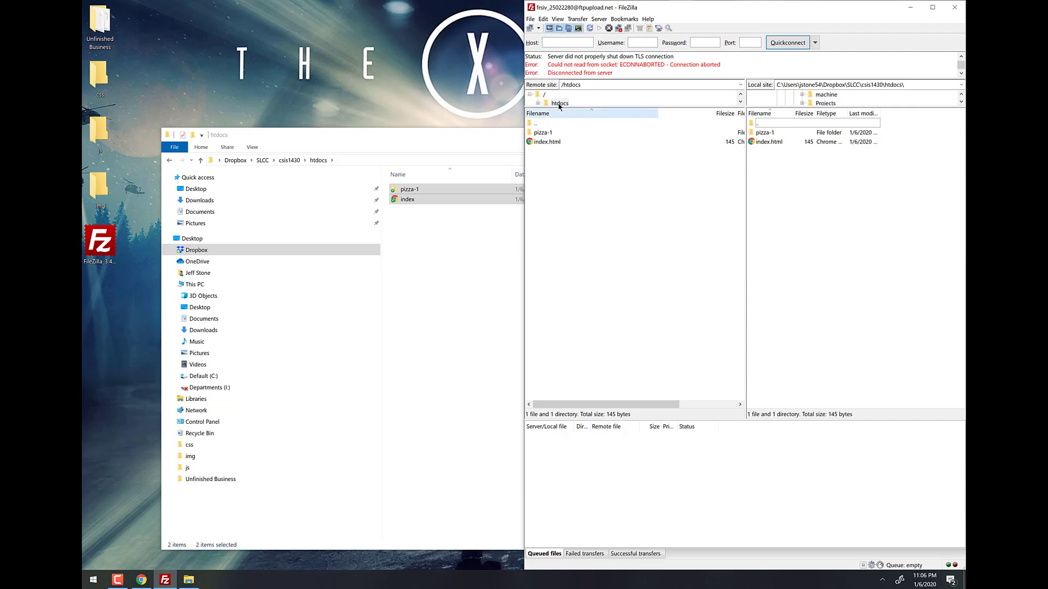
# Move the css, js and img folders into htdocs, close Explorer and maximize FileZilla.
pyautogui.click(457, 139)
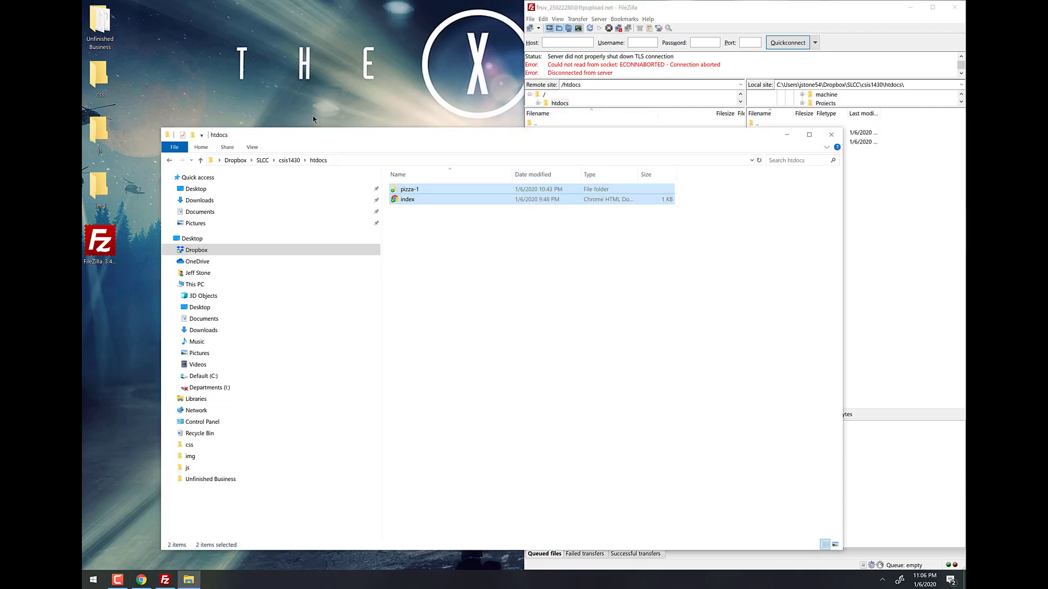
pyautogui.moveTo(138, 199); pyautogui.dragTo(414, 270)
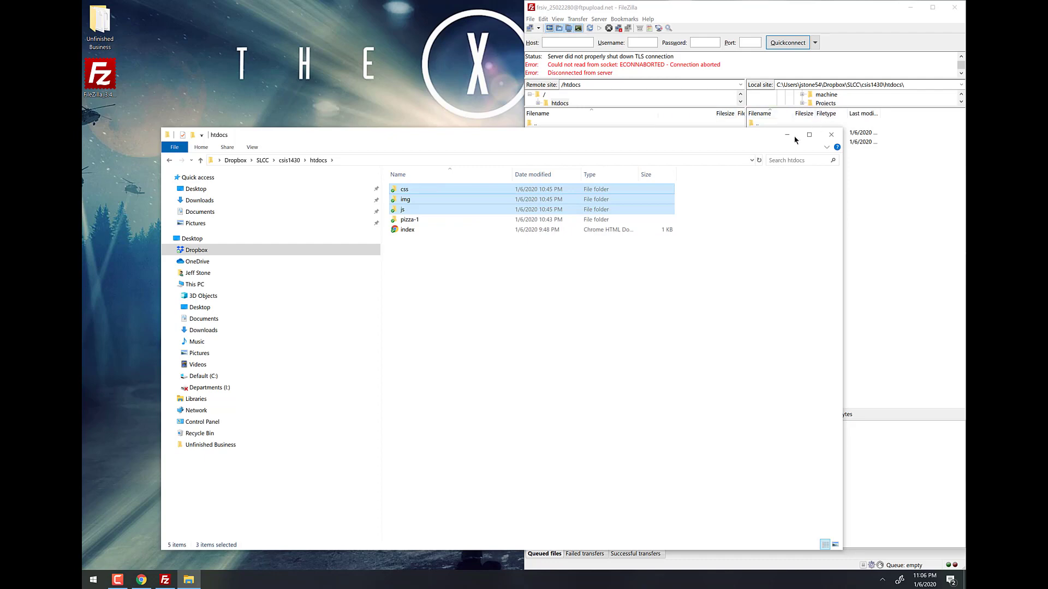
pyautogui.click(831, 135)
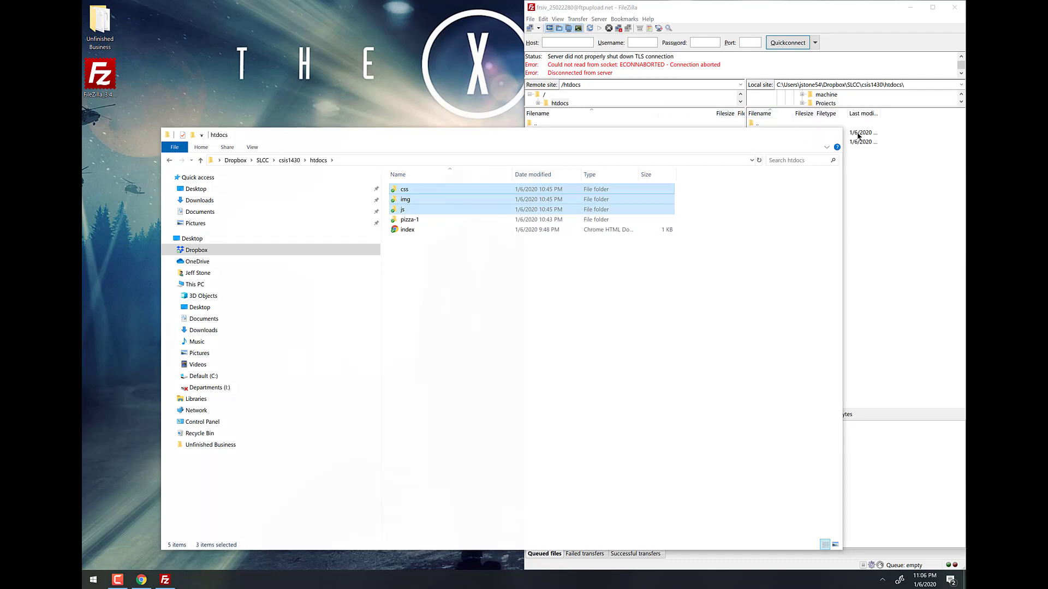
pyautogui.click(933, 8)
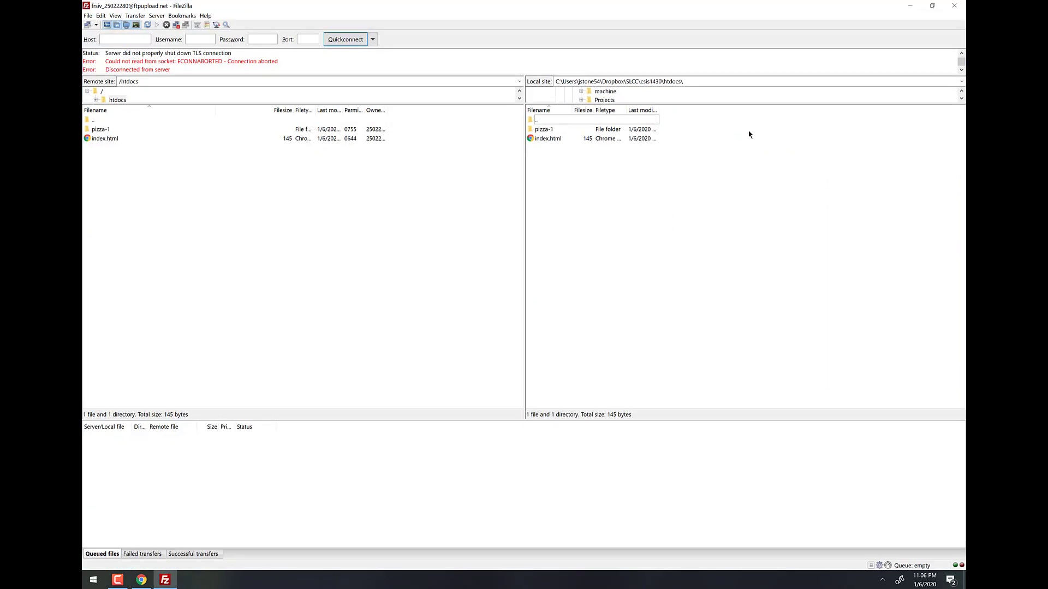
# Refresh the local list, select css, img and js, and drag them into the server's /htdocs.
pyautogui.rightClick(580, 189)
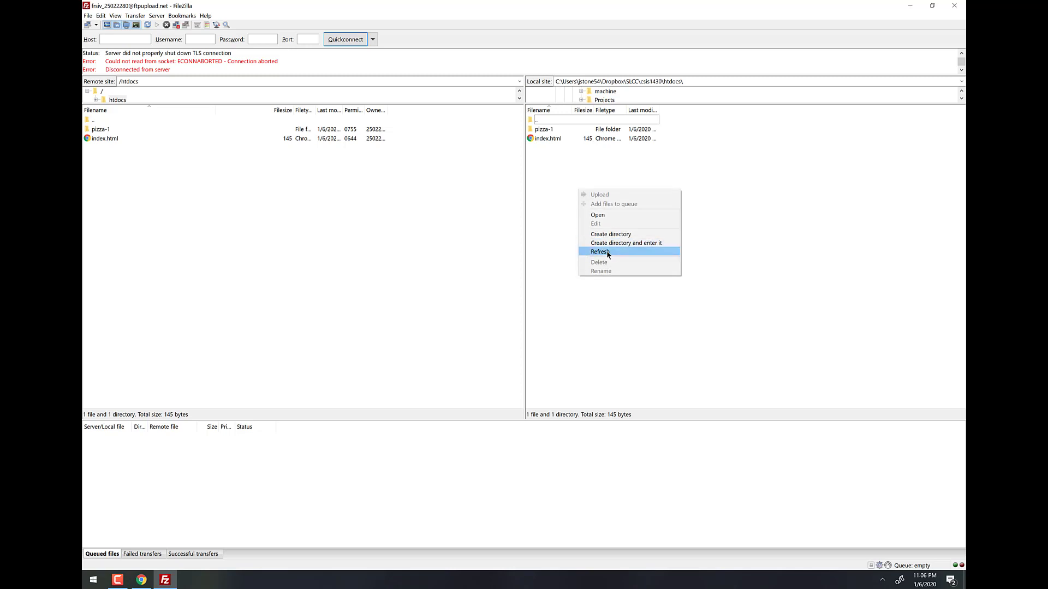
pyautogui.click(601, 251)
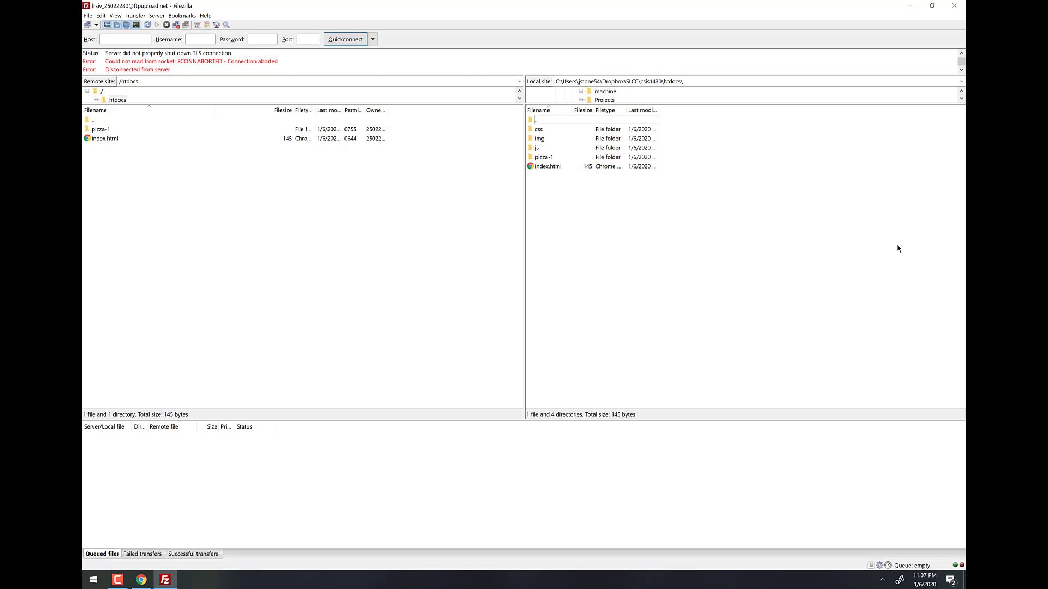
pyautogui.click(549, 167)
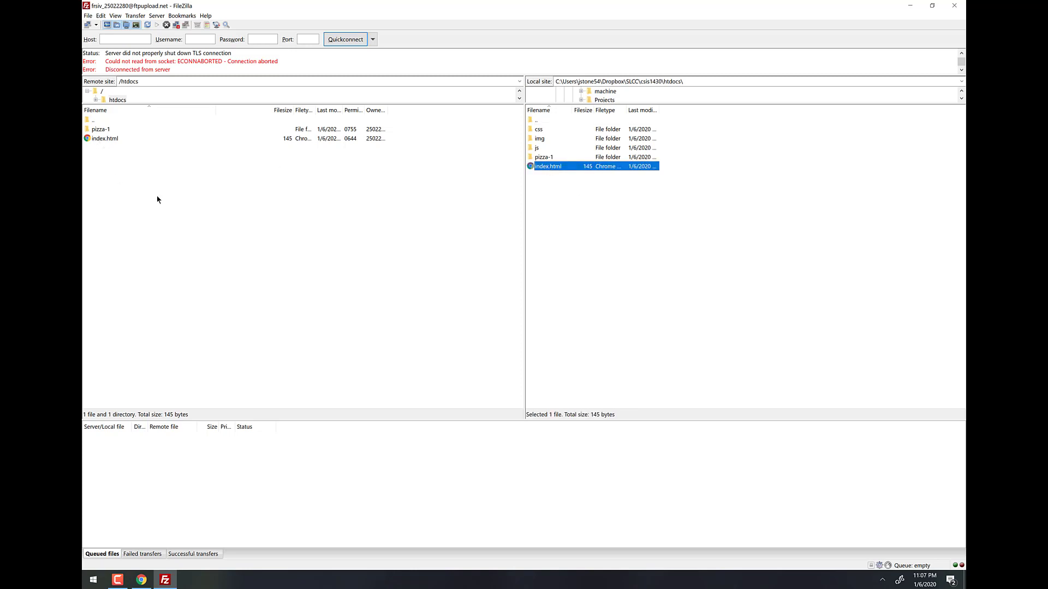
pyautogui.click(544, 158)
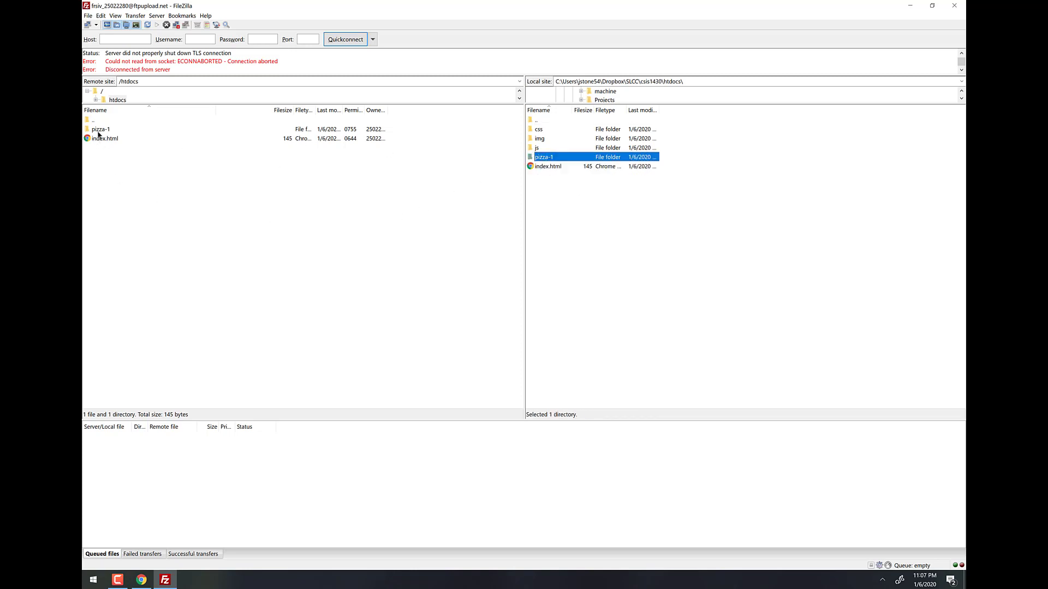
pyautogui.click(538, 146)
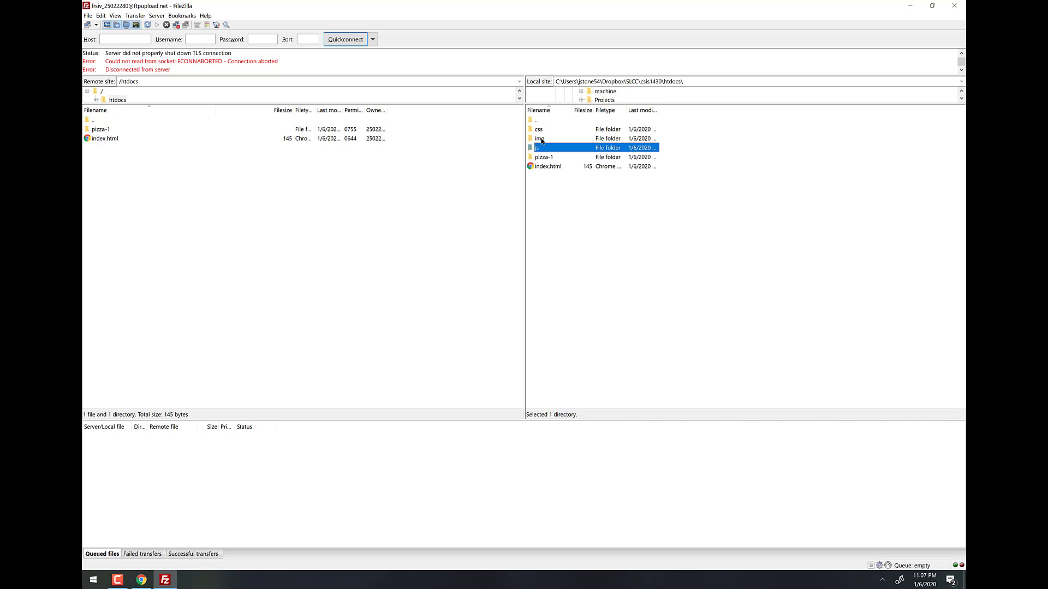
pyautogui.keyDown('shift'); pyautogui.click(542, 139); pyautogui.keyUp('shift')
pyautogui.keyDown('shift'); pyautogui.click(549, 132); pyautogui.keyUp('shift')
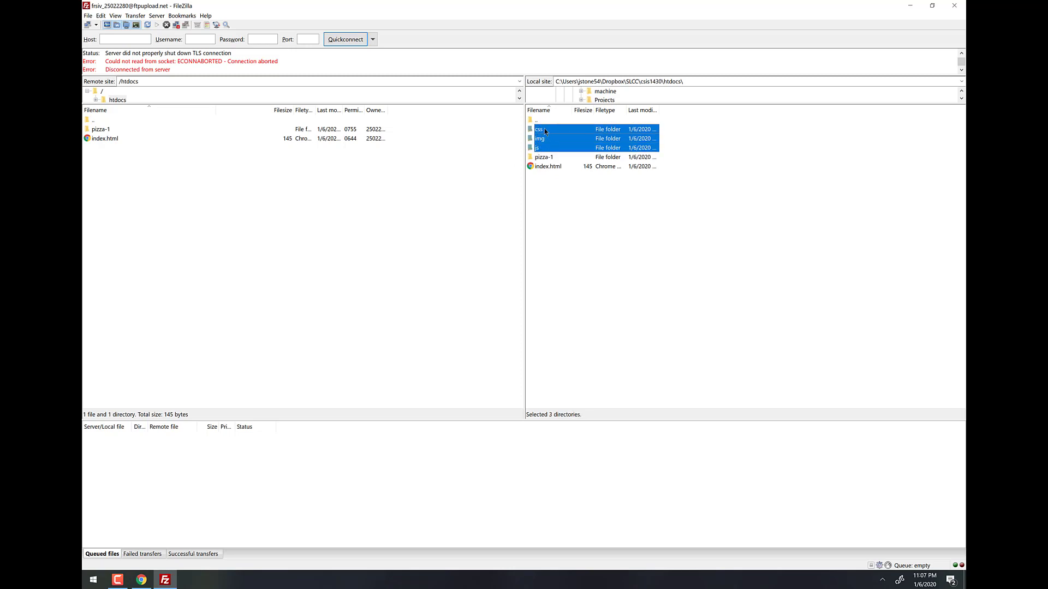
pyautogui.moveTo(545, 129); pyautogui.dragTo(134, 180)
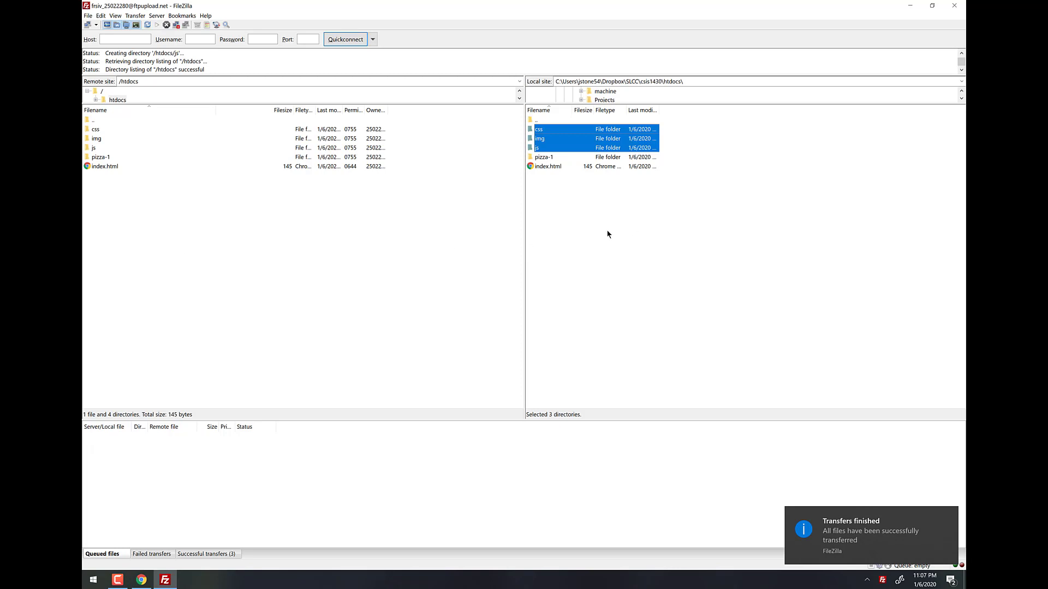
pyautogui.click(575, 184)
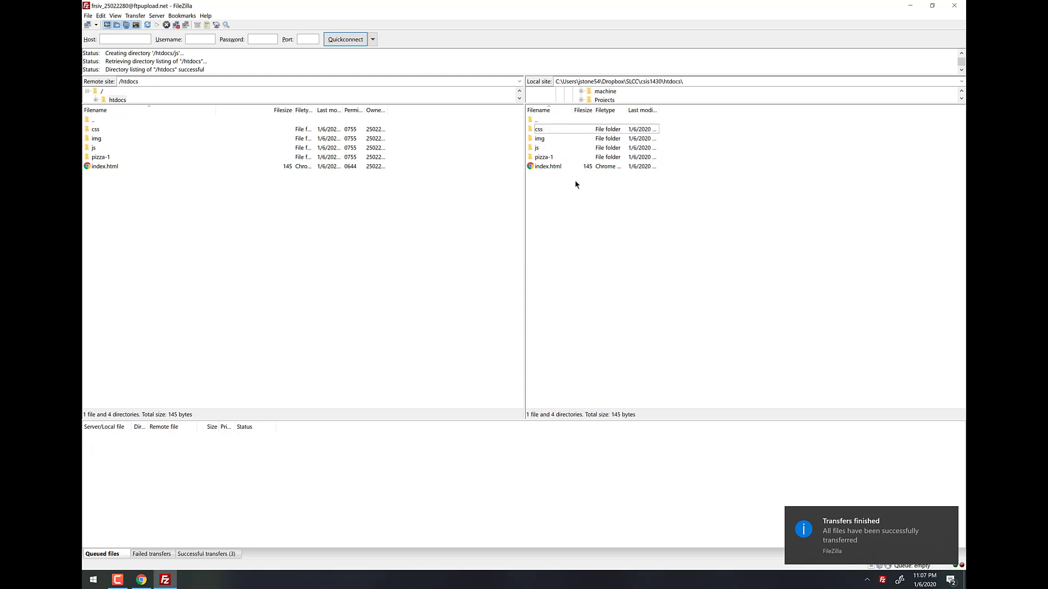
# Launch Notepad++ and open the local index.html in it by dragging from FileZilla.
pyautogui.click(548, 166)
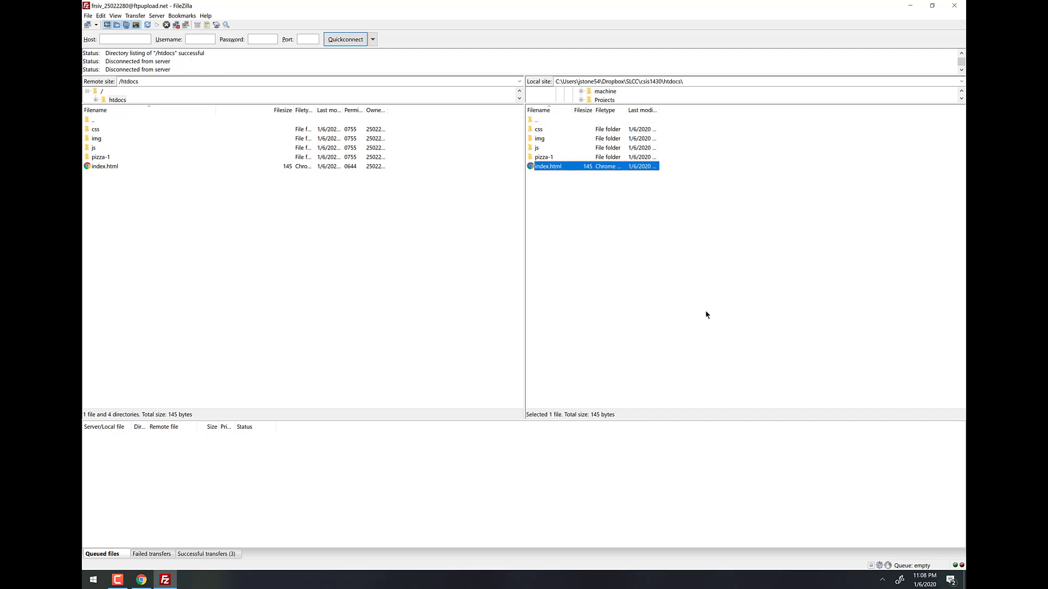
pyautogui.press('super')
pyautogui.write('not')
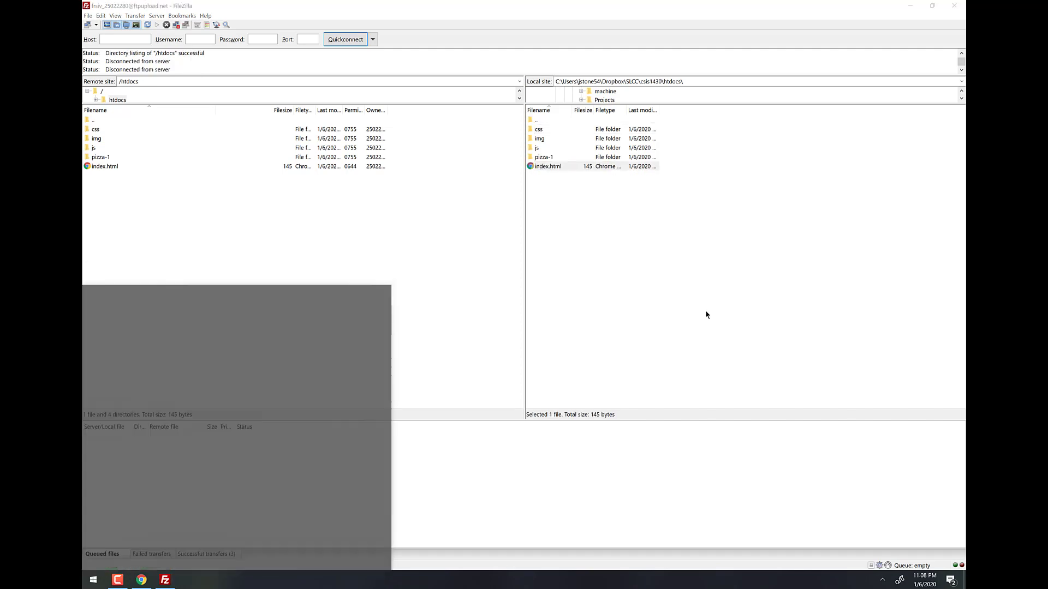
pyautogui.press('Return')
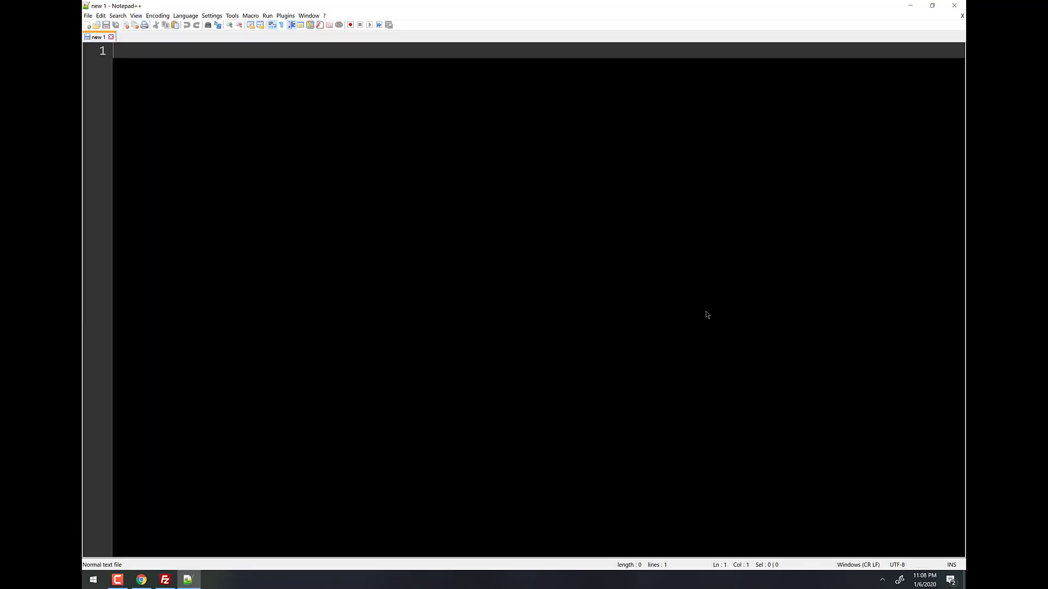
pyautogui.hotkey('alt', 'Tab')
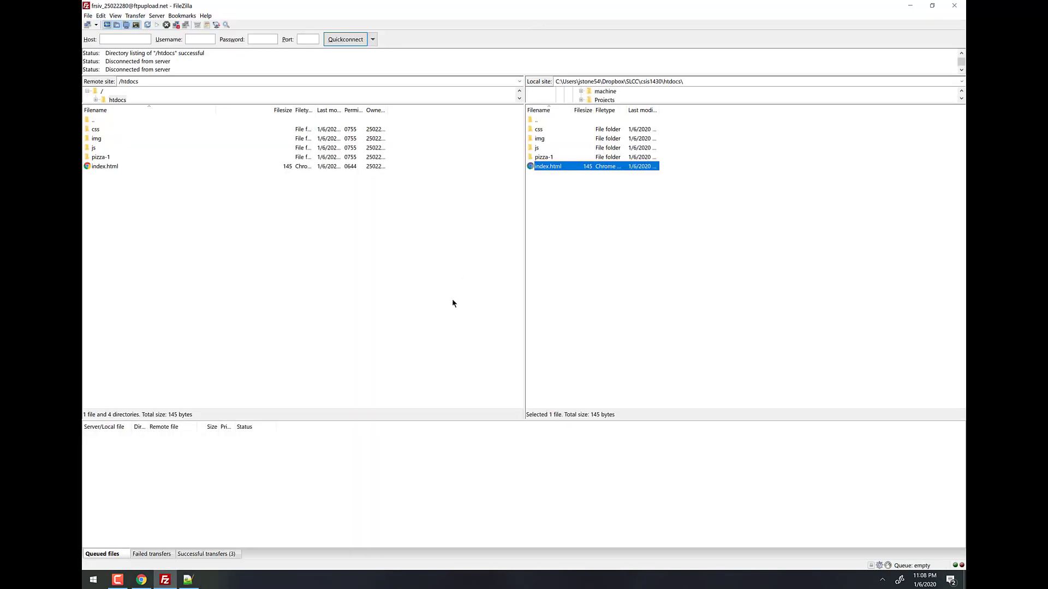
pyautogui.click(188, 579)
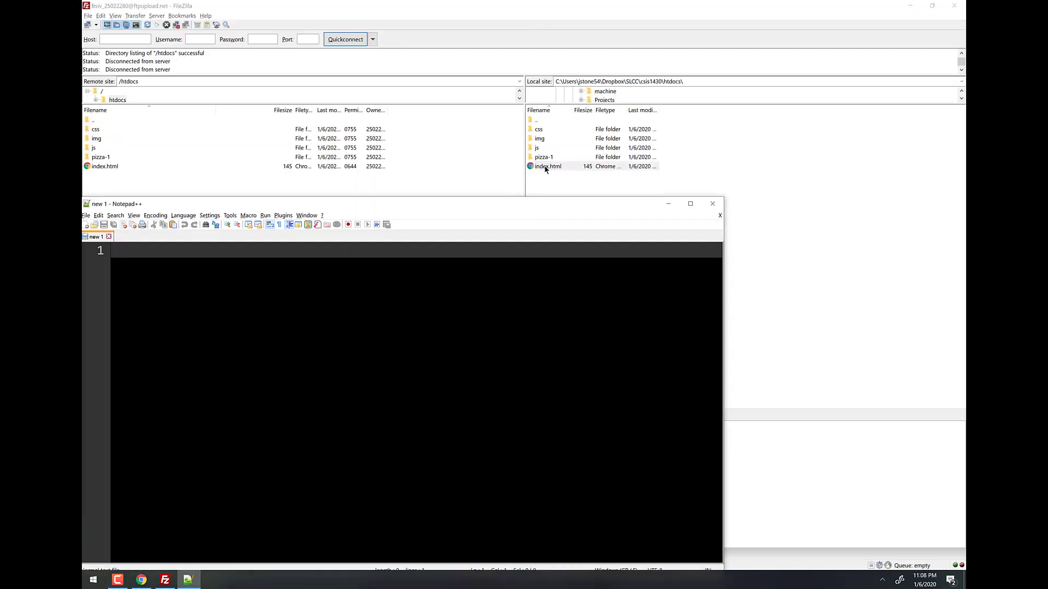
pyautogui.moveTo(547, 166); pyautogui.dragTo(404, 394)
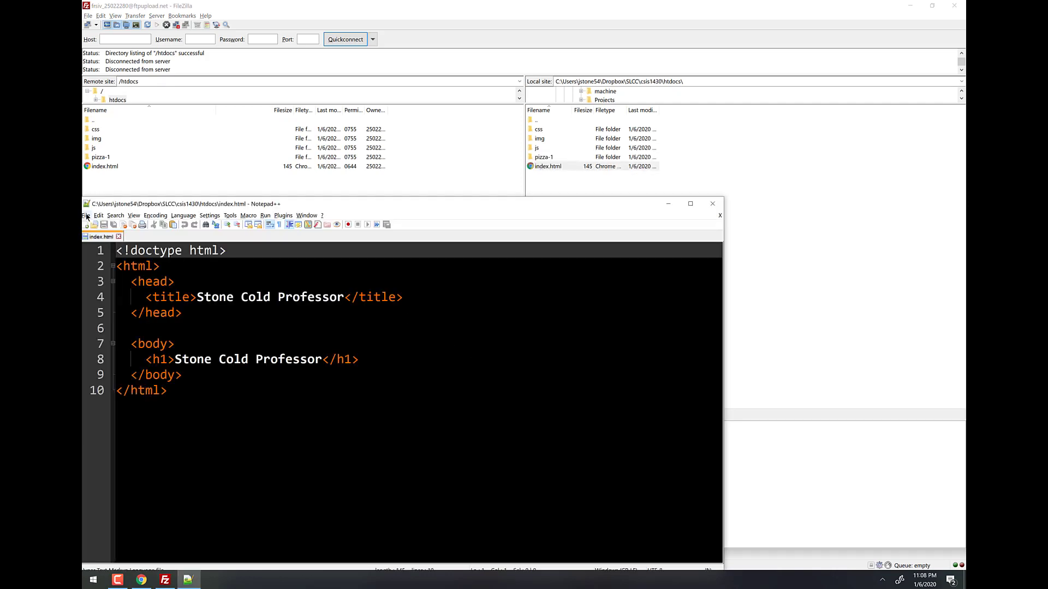
pyautogui.moveTo(476, 208); pyautogui.dragTo(489, 1)
# Add <p>Welcome!</p> below the h1 heading and save index.html.
pyautogui.click(371, 164)
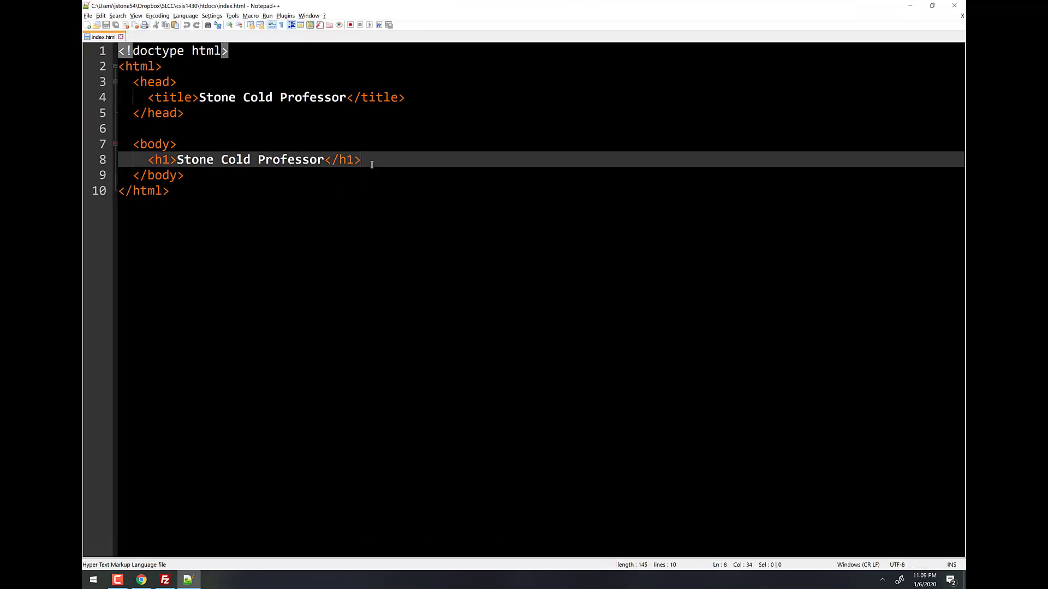
pyautogui.press('Return')
pyautogui.write('<P')
pyautogui.press('BackSpace')
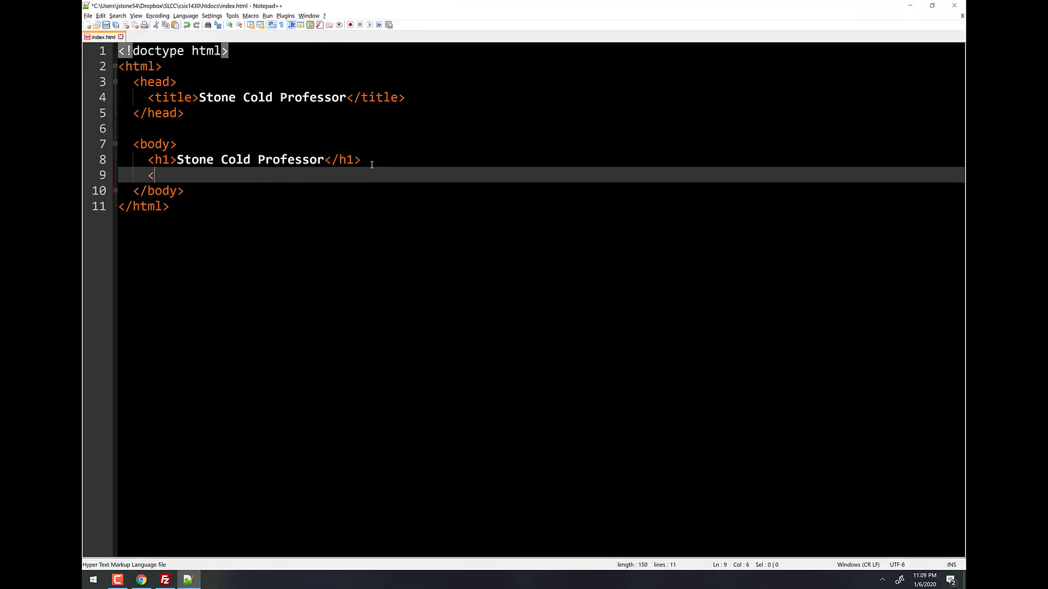
pyautogui.write('p>St')
pyautogui.press('BackSpace')
pyautogui.press('BackSpace')
pyautogui.write('Welcome!</p>')
pyautogui.hotkey('ctrl', 's')
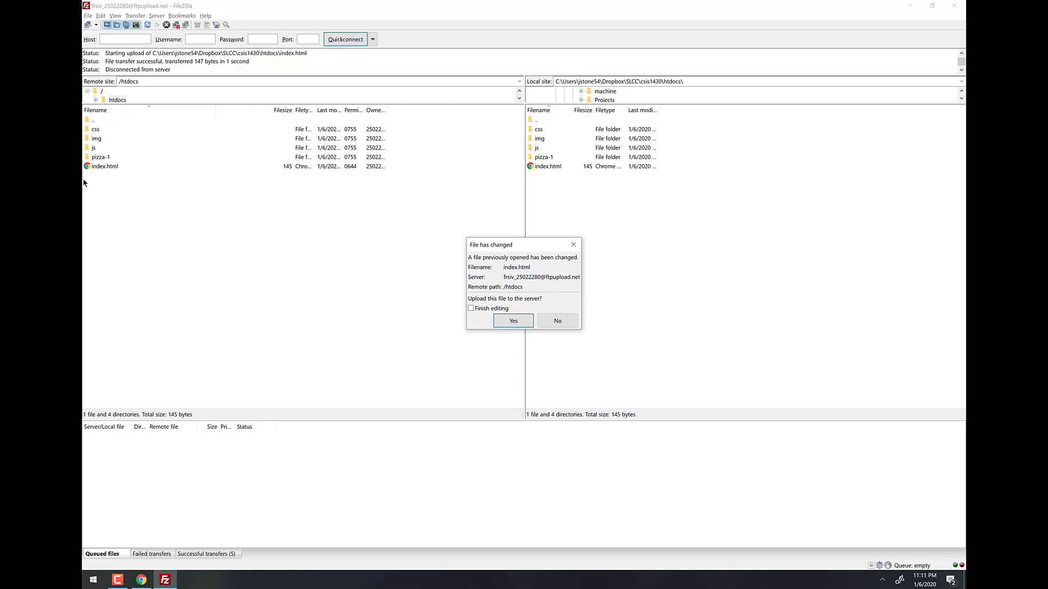
# Decline uploading the changed index.html, then open local csis1430\htdocs\index in Chrome.
pyautogui.click(557, 321)
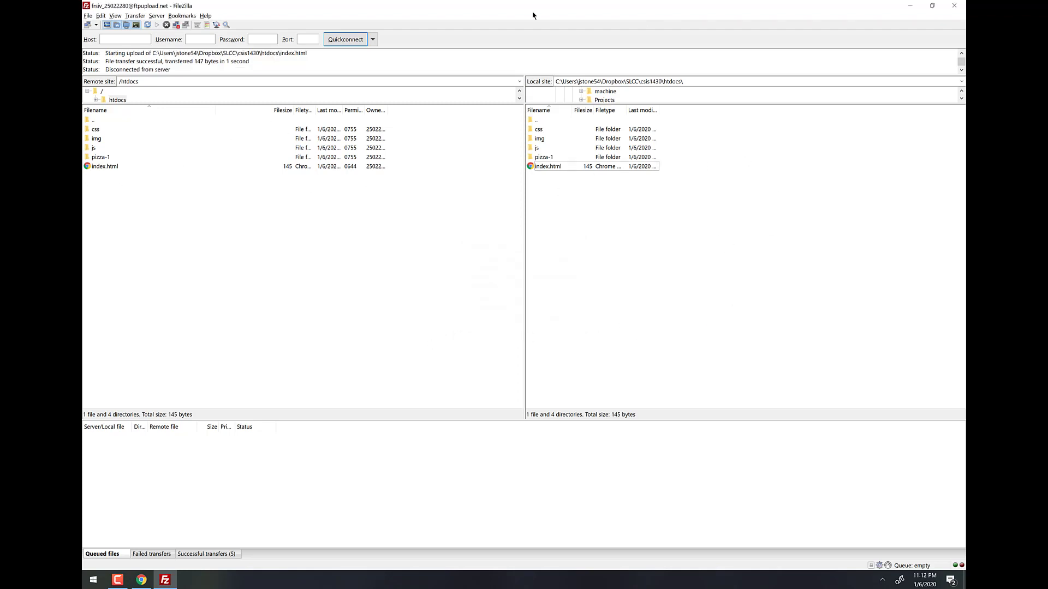
pyautogui.press('super')
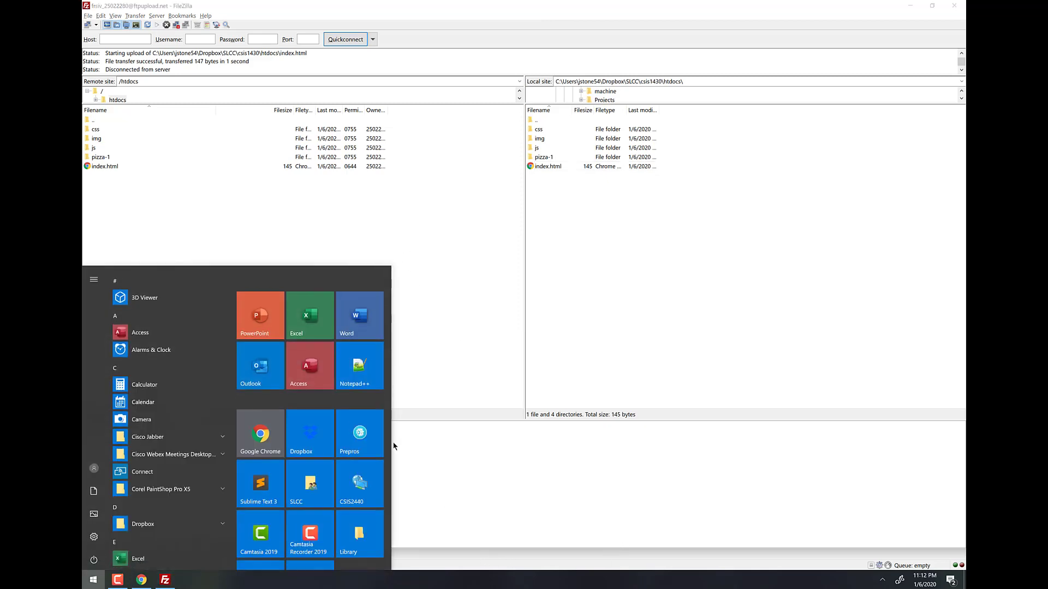
pyautogui.click(310, 478)
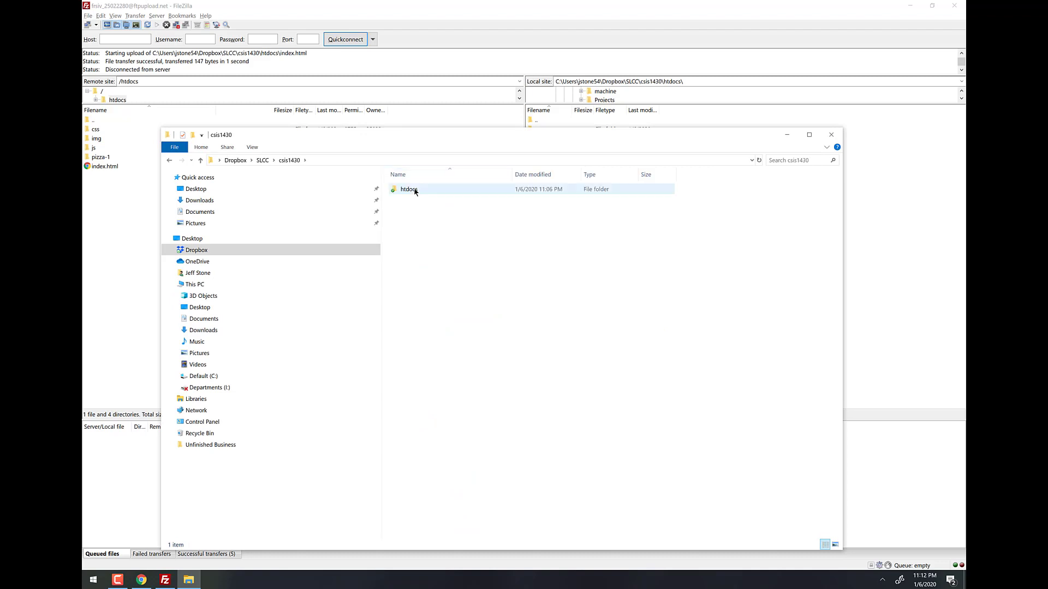
pyautogui.doubleClick(415, 190)
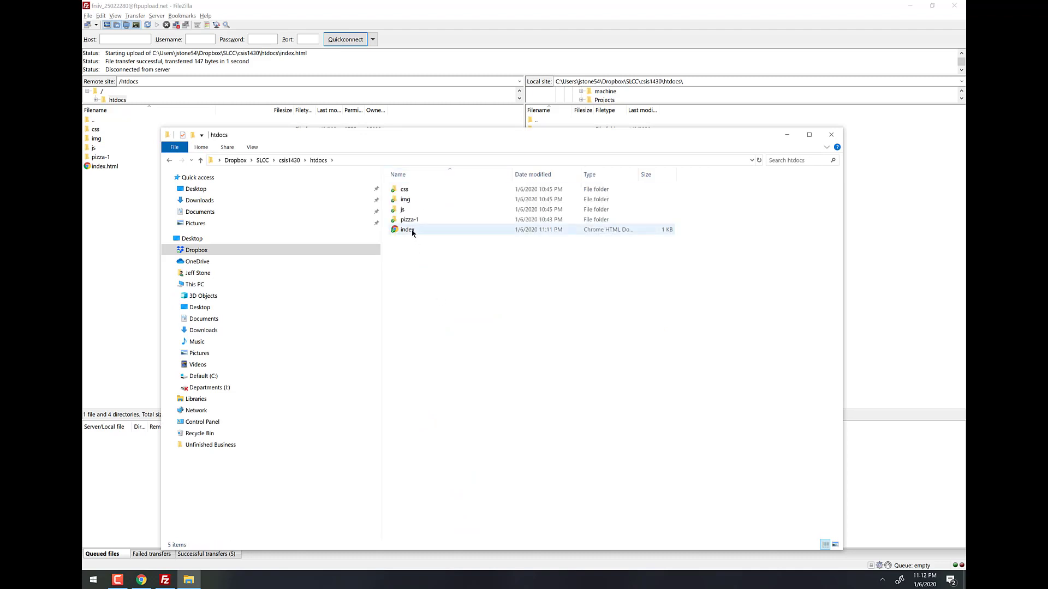
pyautogui.doubleClick(408, 230)
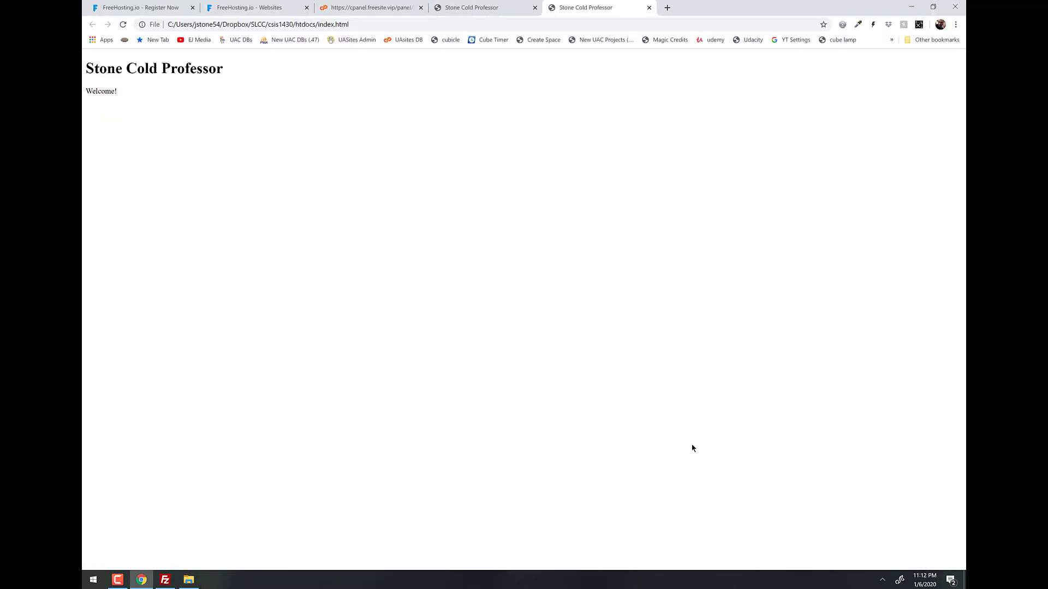
# Load stonecoldprofessor.freesite.vip in the fourth Chrome tab, then go back to FileZilla.
pyautogui.click(479, 8)
pyautogui.write('stone')
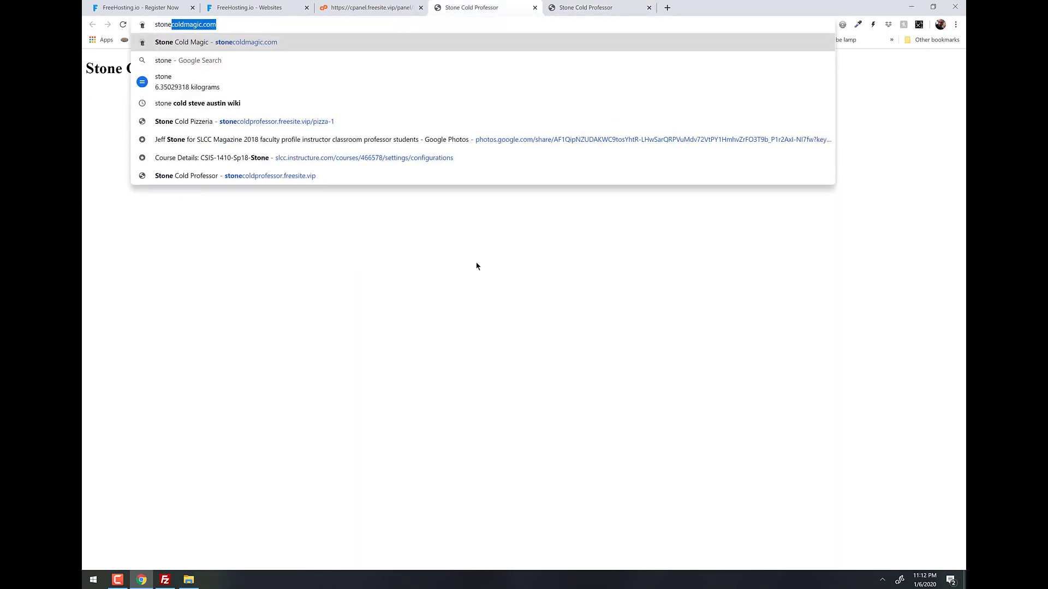
pyautogui.write('coldpr')
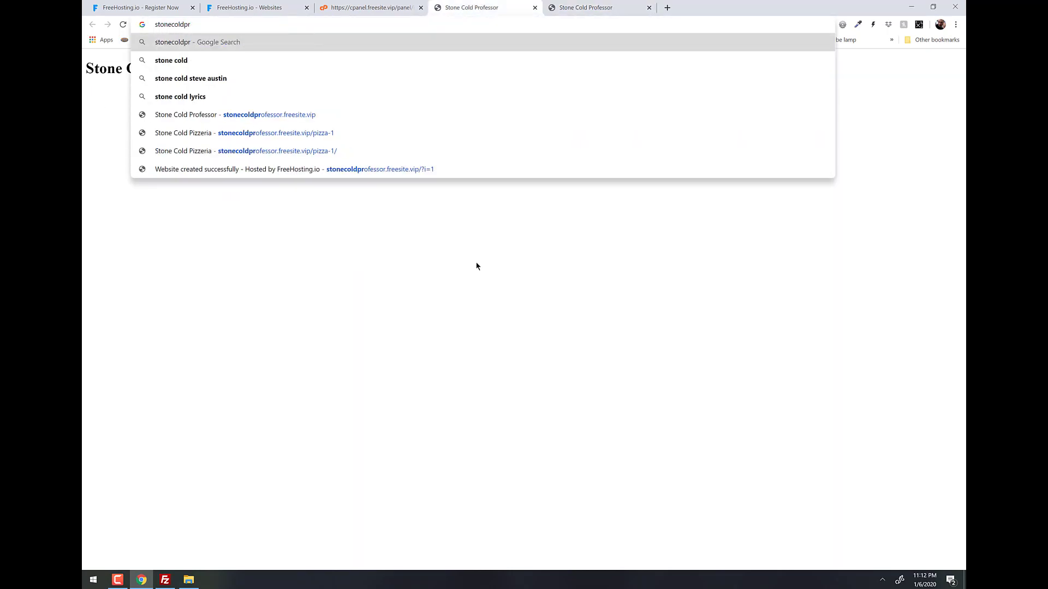
pyautogui.write('of')
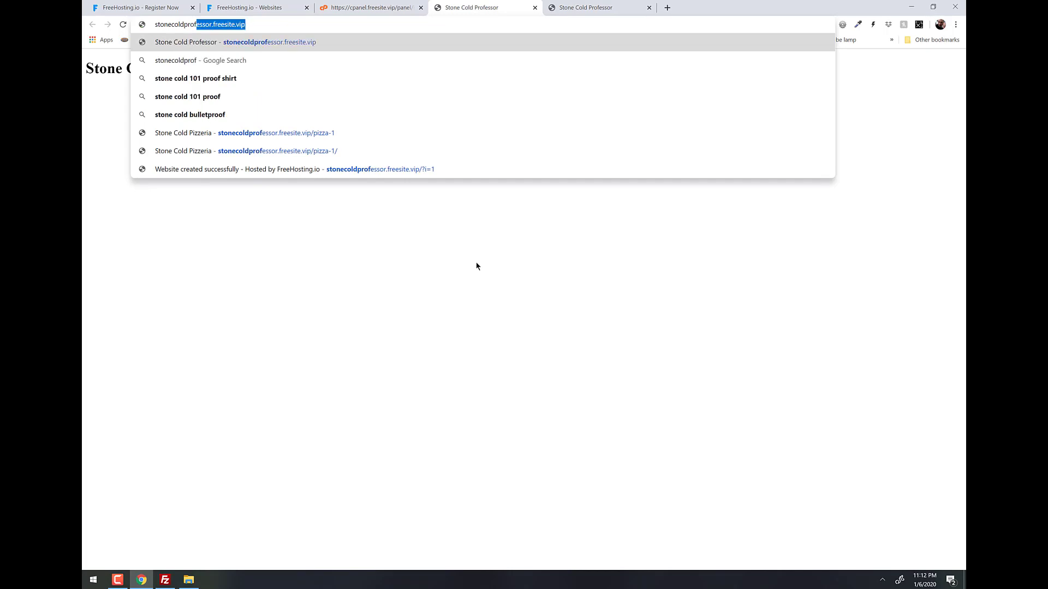
pyautogui.press('Return')
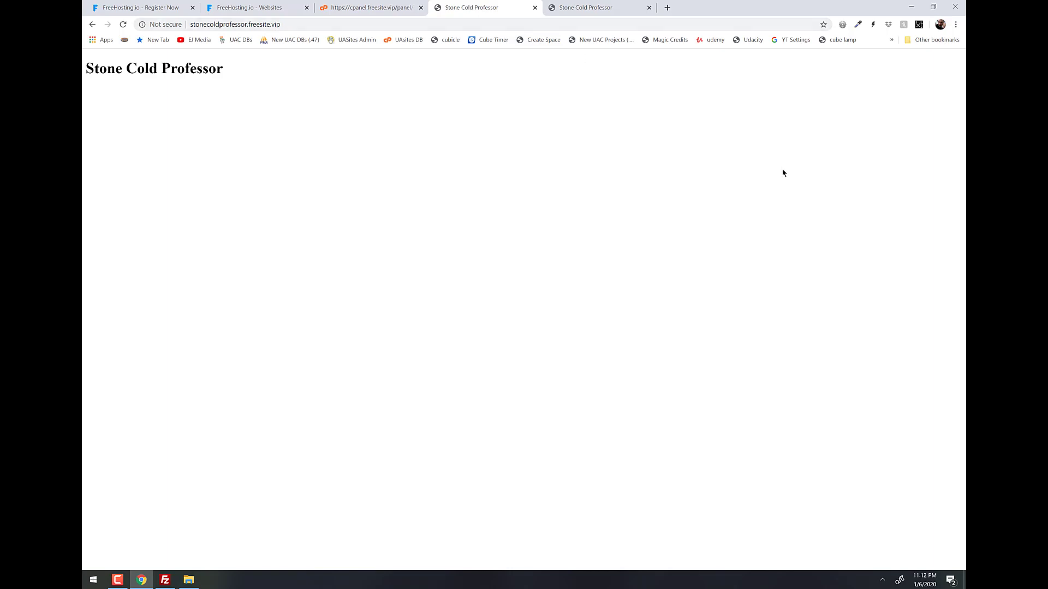
pyautogui.hotkey('alt', 'Tab')
pyautogui.hotkey('alt', 'Tab')
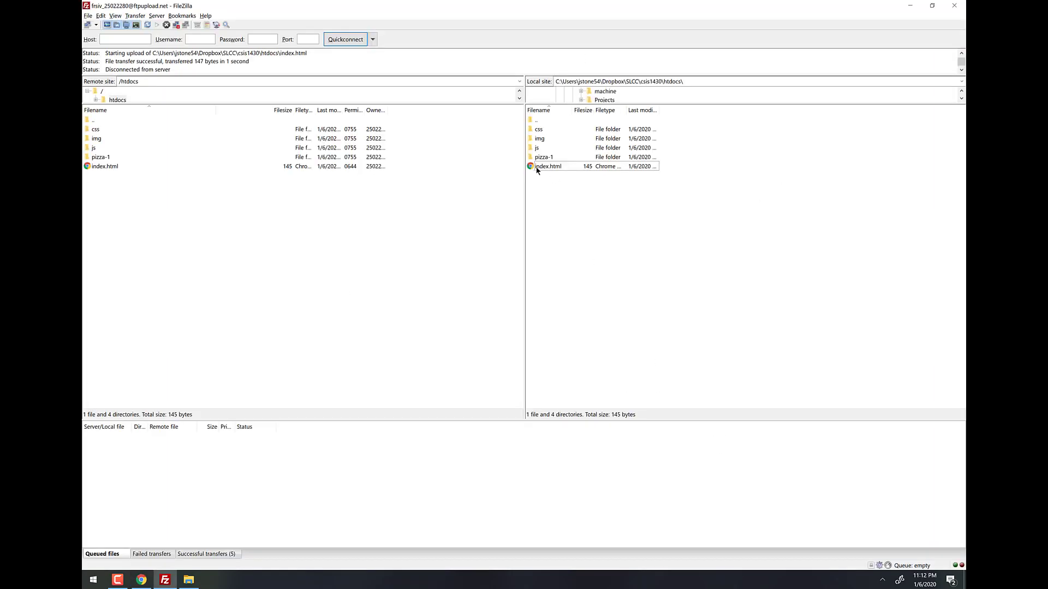
# Drag local index.html to the server, overwrite the remote copy, then return to Chrome.
pyautogui.moveTo(541, 170); pyautogui.dragTo(129, 209)
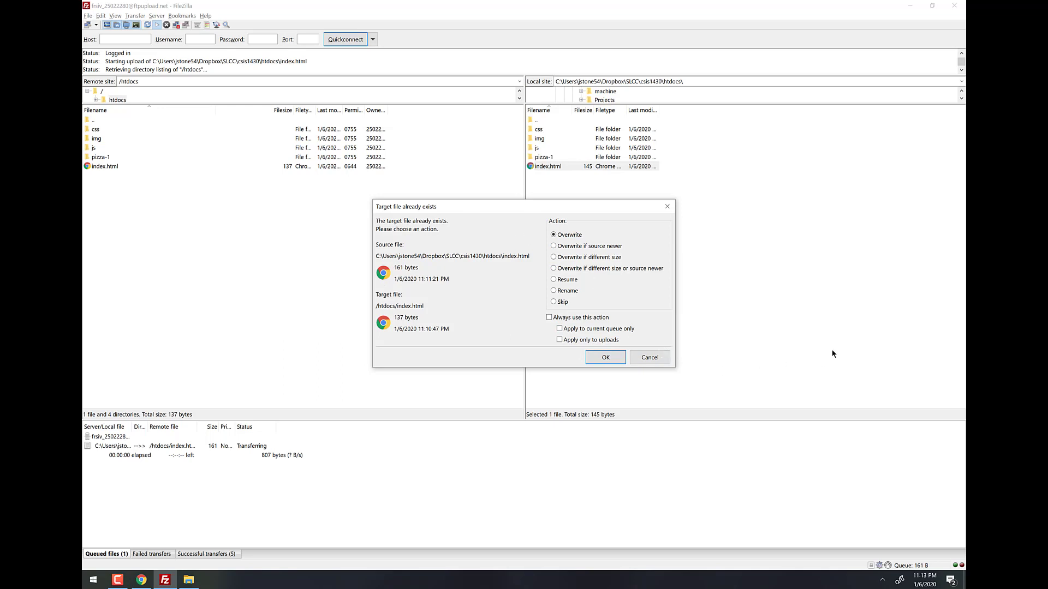
pyautogui.click(605, 358)
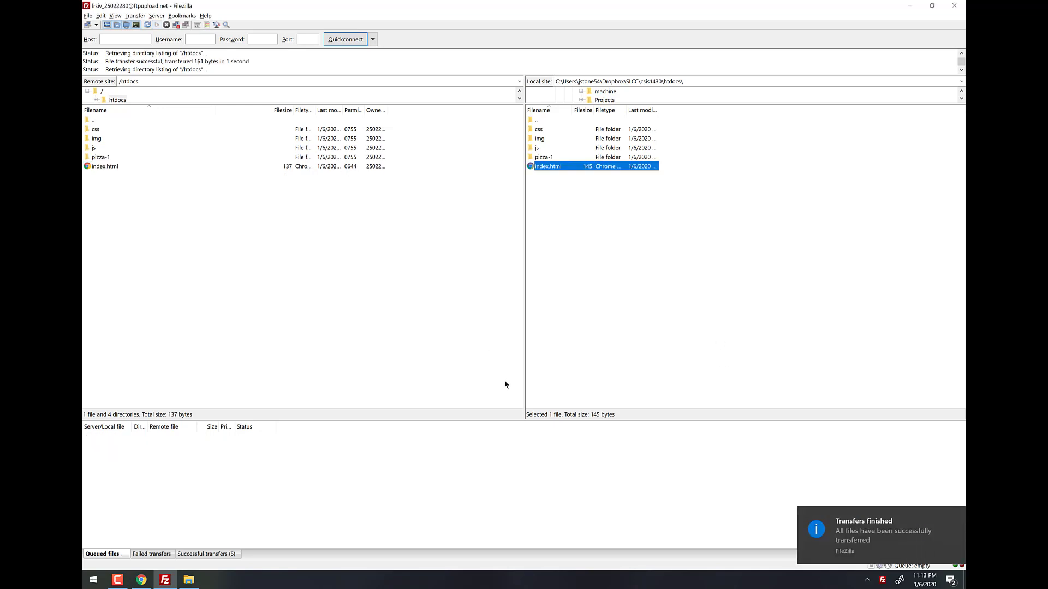
pyautogui.hotkey('alt', 'Tab')
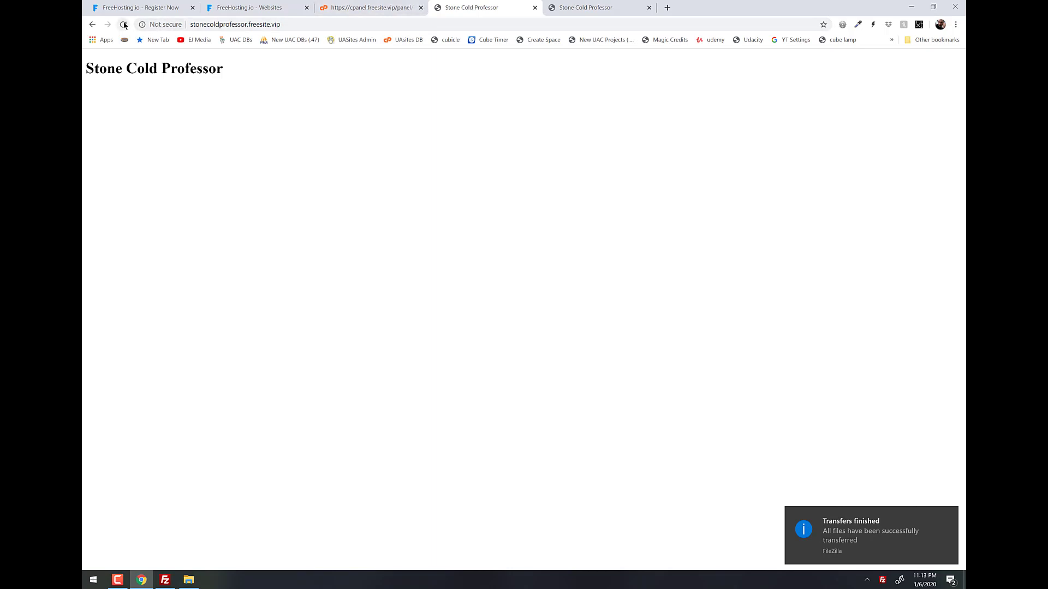
# Reload the live site to check for the Welcome! paragraph, then return to FileZilla.
pyautogui.click(123, 24)
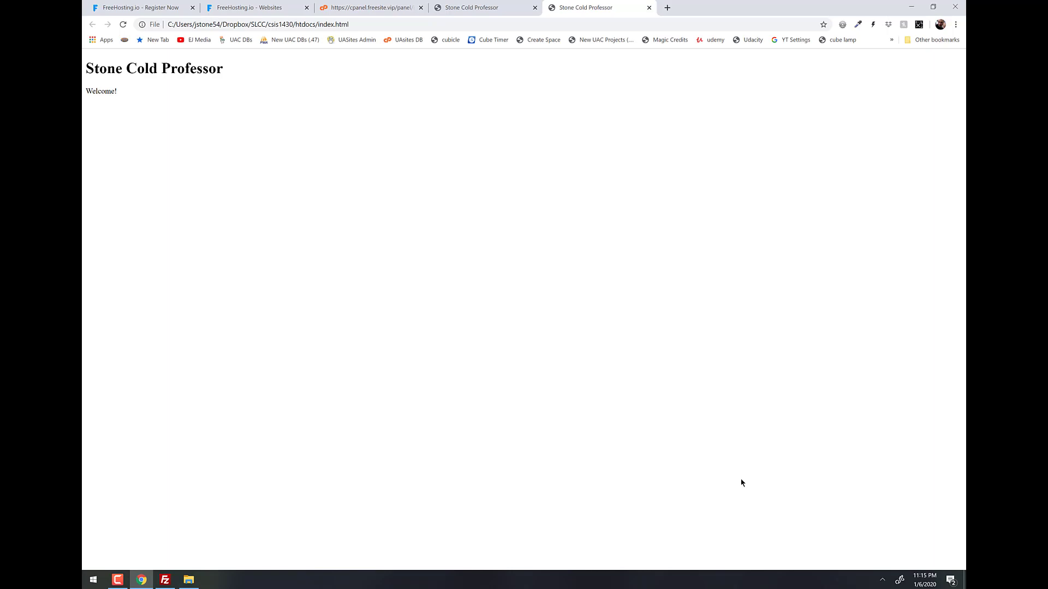
pyautogui.hotkey('alt', 'Tab')
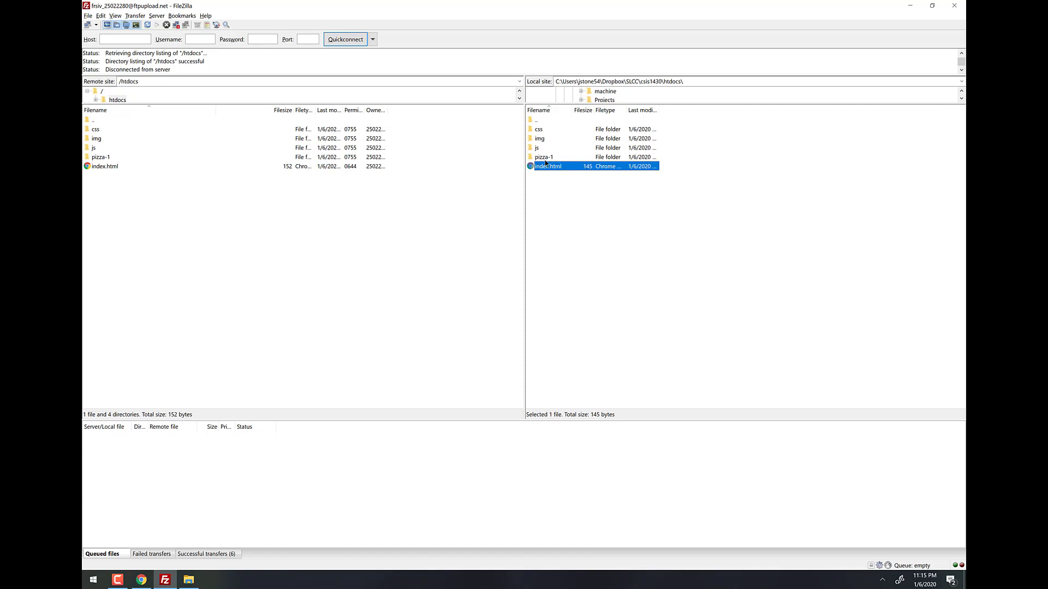
# Drag all local htdocs items to the server, always overwriting, for this queue's uploads only.
pyautogui.moveTo(581, 226); pyautogui.dragTo(539, 134)
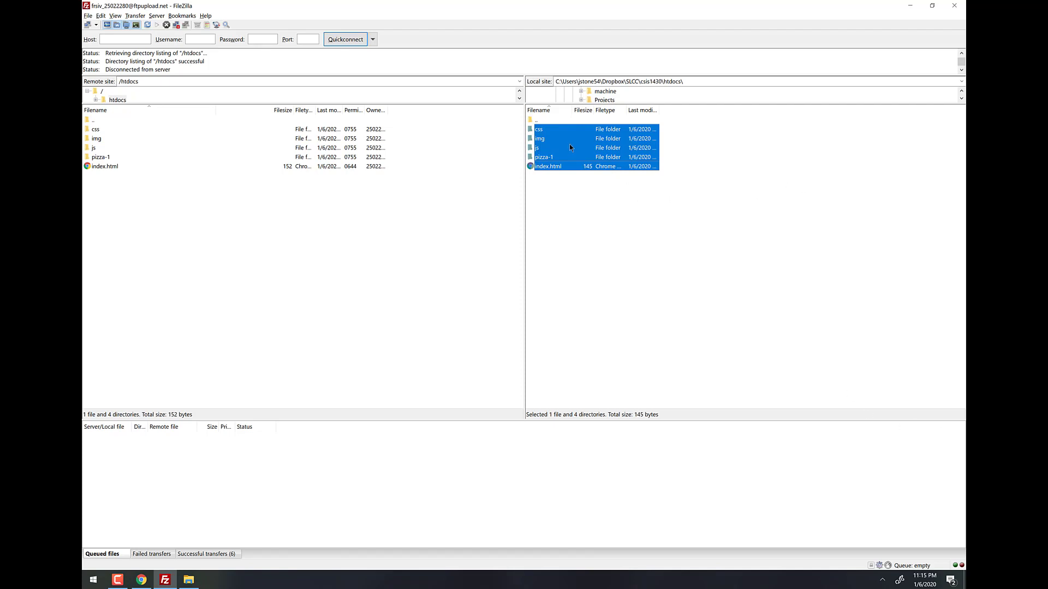
pyautogui.moveTo(568, 146); pyautogui.dragTo(224, 213)
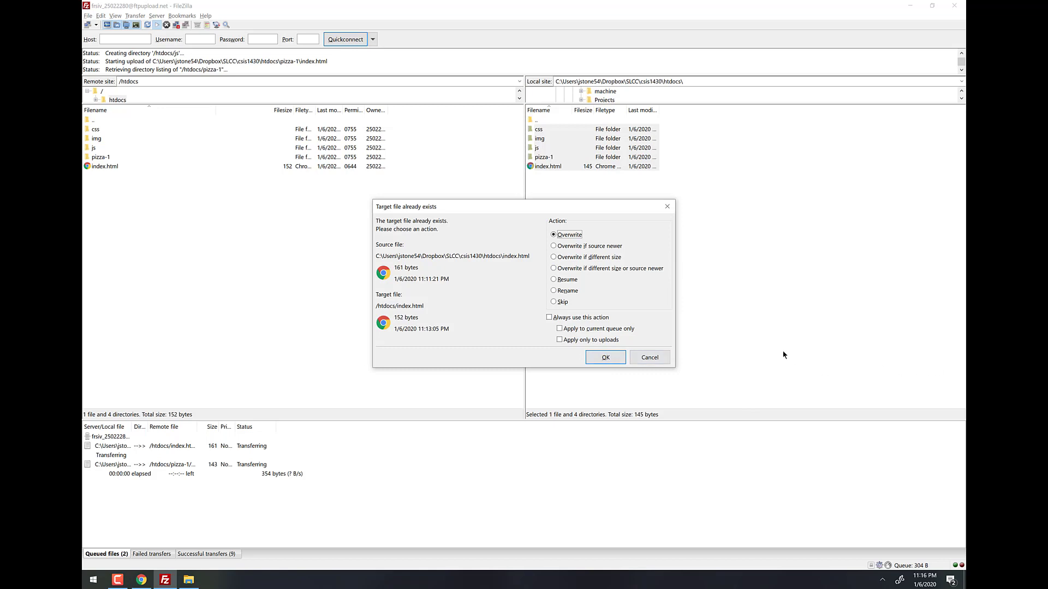
pyautogui.click(550, 318)
pyautogui.click(560, 329)
pyautogui.click(560, 340)
pyautogui.click(607, 358)
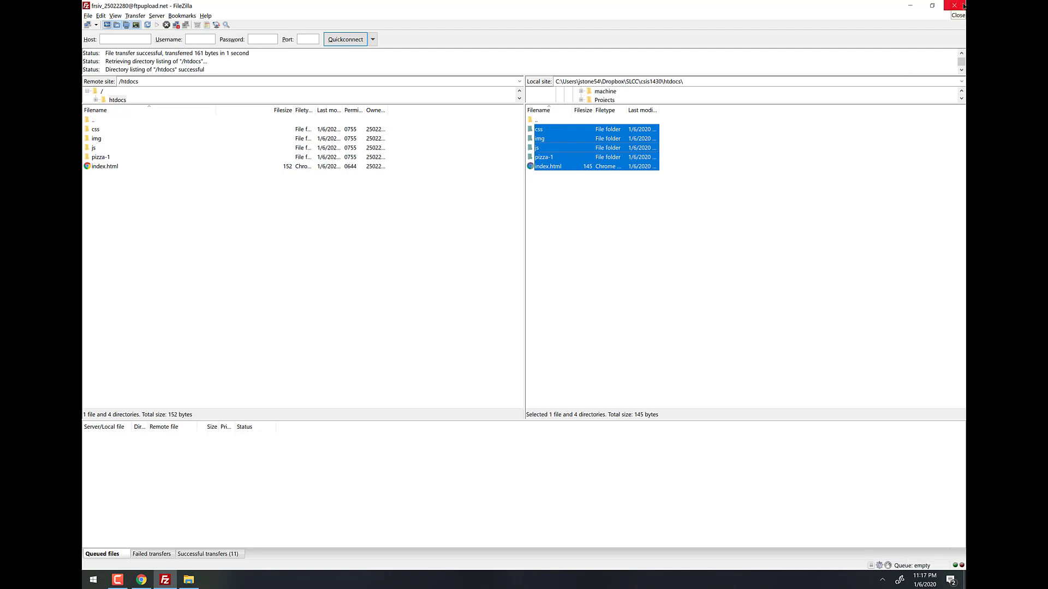
# Restart FileZilla, reconnect to the saved server from Quickconnect history, and open remote htdocs.
pyautogui.click(963, 5)
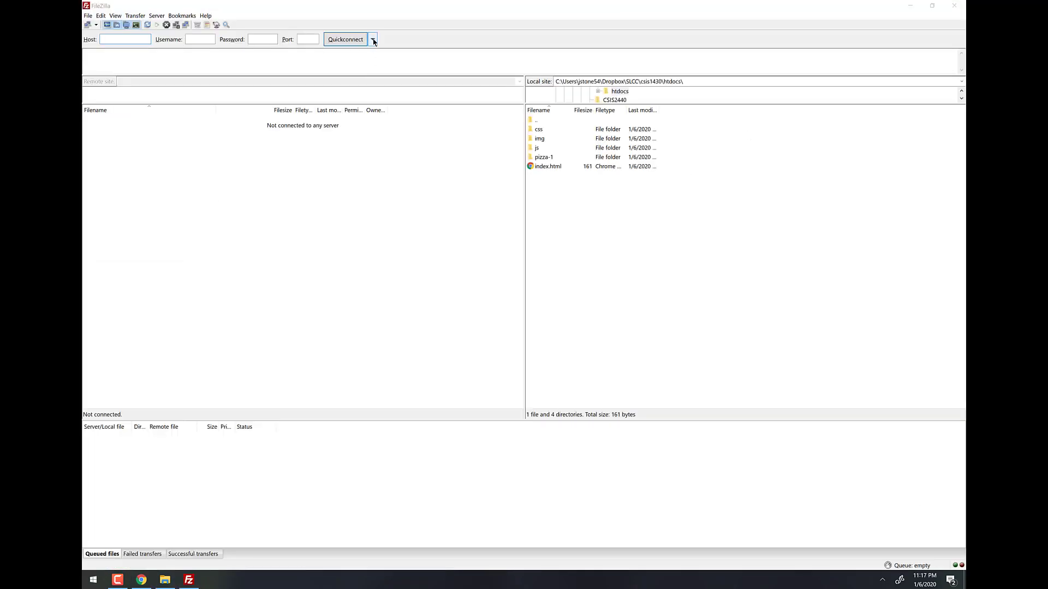
pyautogui.click(374, 40)
pyautogui.click(420, 64)
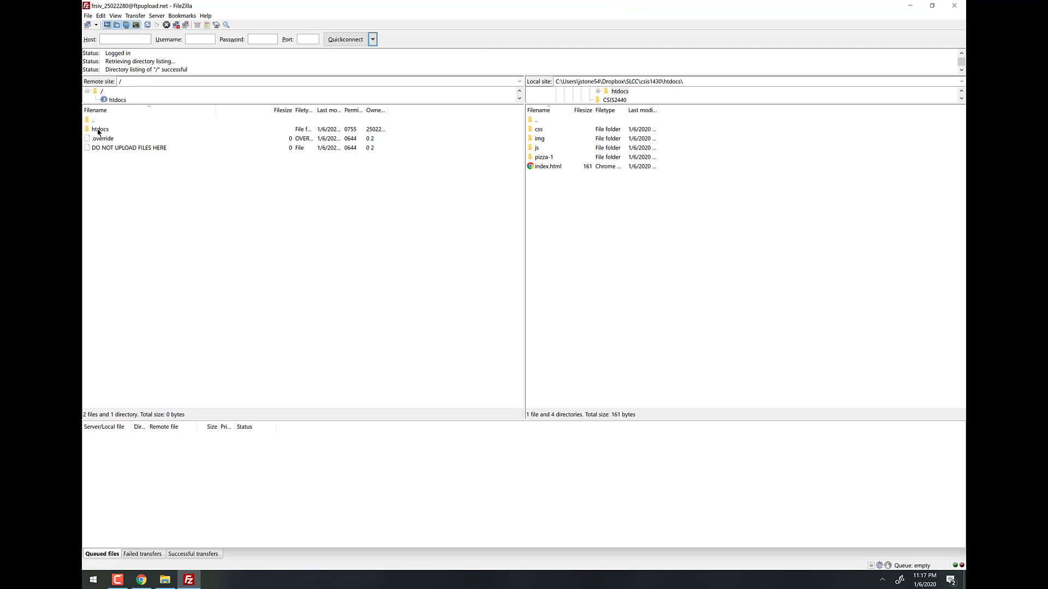
pyautogui.doubleClick(99, 130)
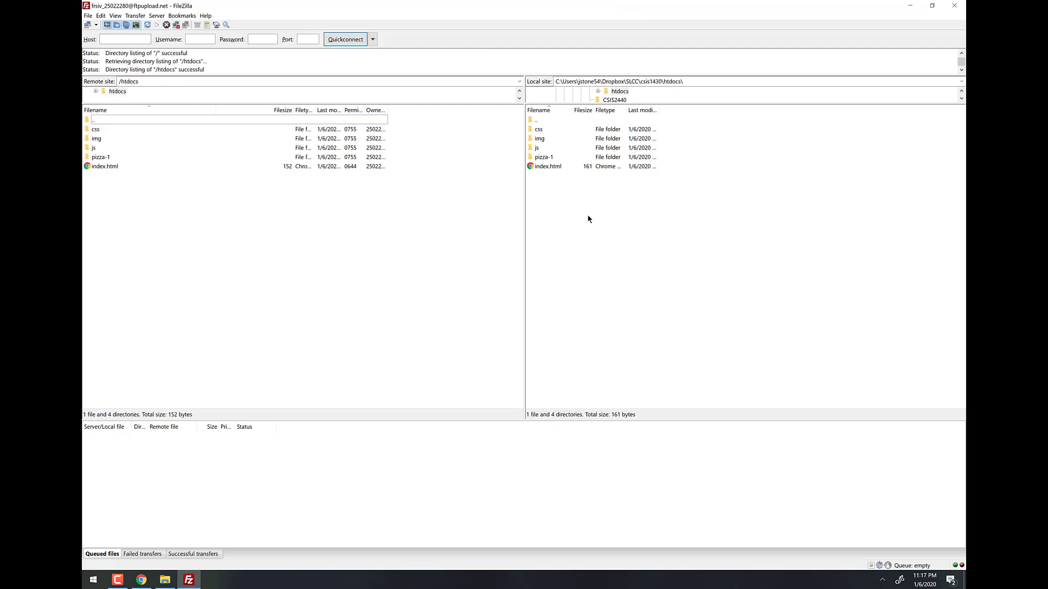
# Upload all local site files to htdocs, overwriting every remote file, then close FileZilla.
pyautogui.moveTo(587, 215); pyautogui.dragTo(260, 224)
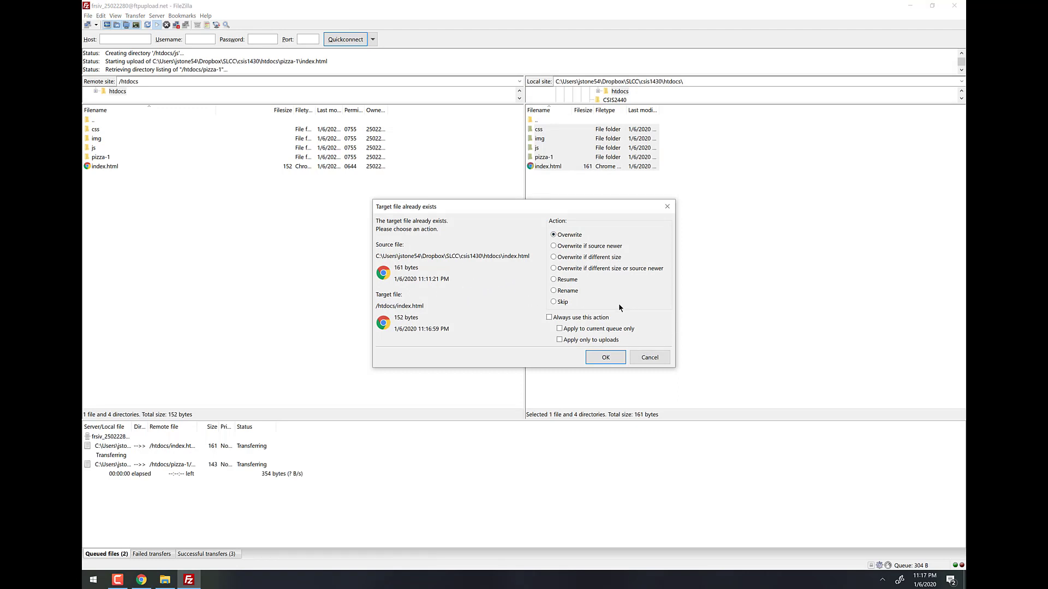
pyautogui.click(576, 318)
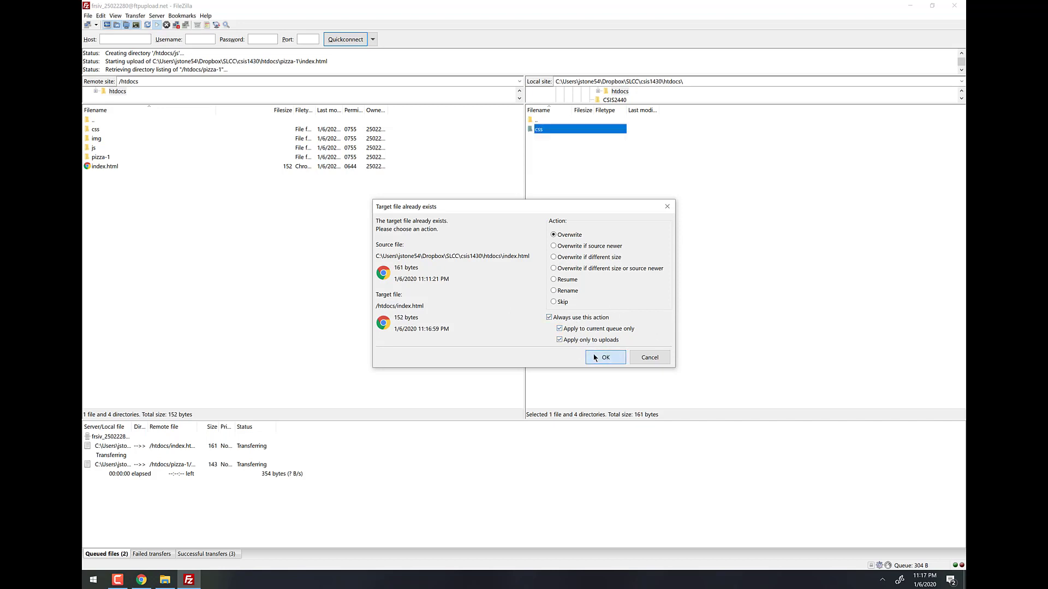
pyautogui.click(605, 357)
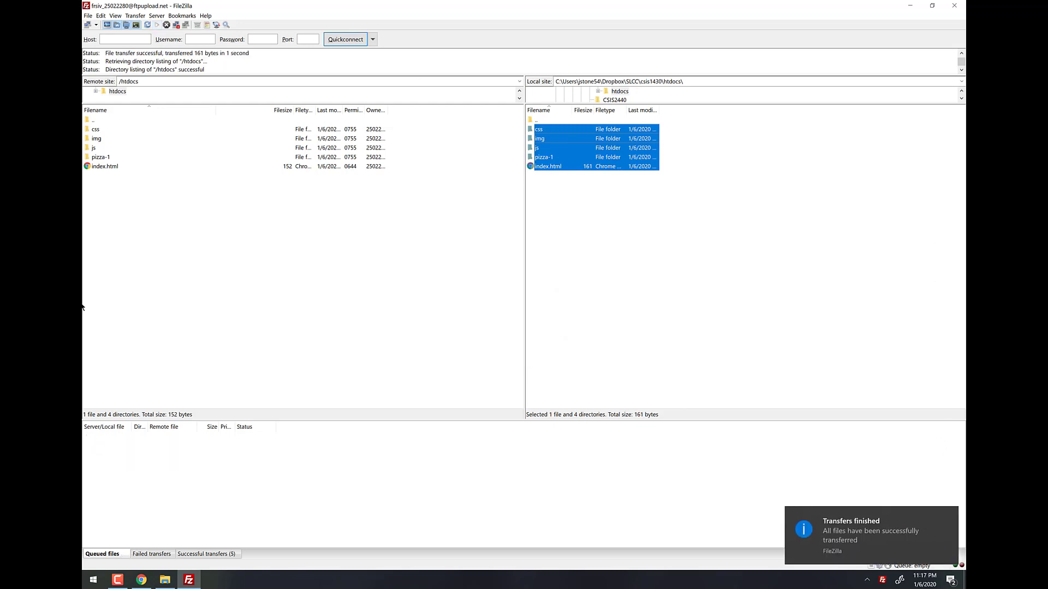
pyautogui.click(423, 210)
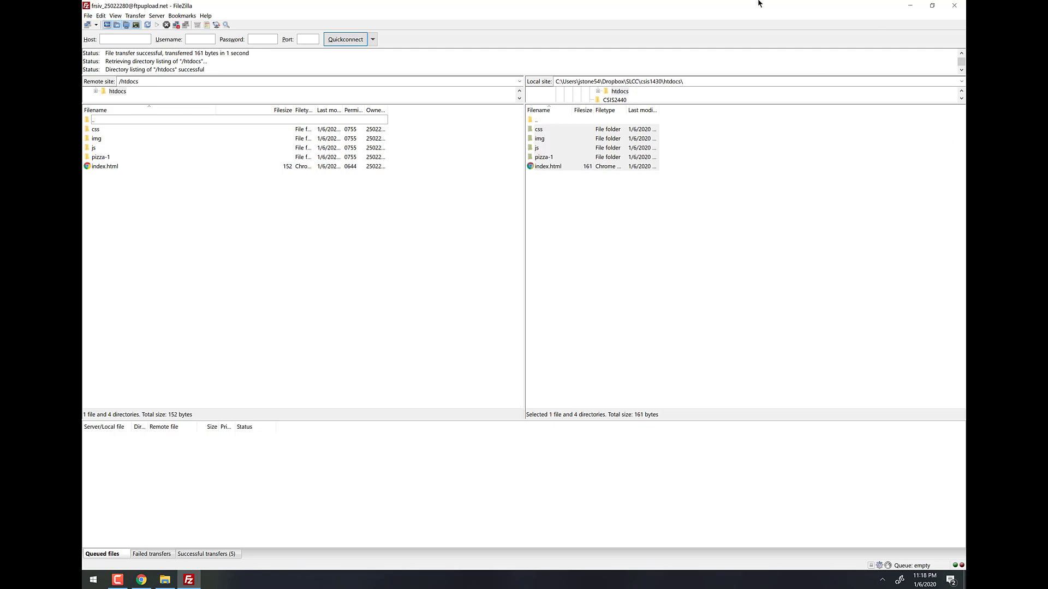
pyautogui.click(954, 5)
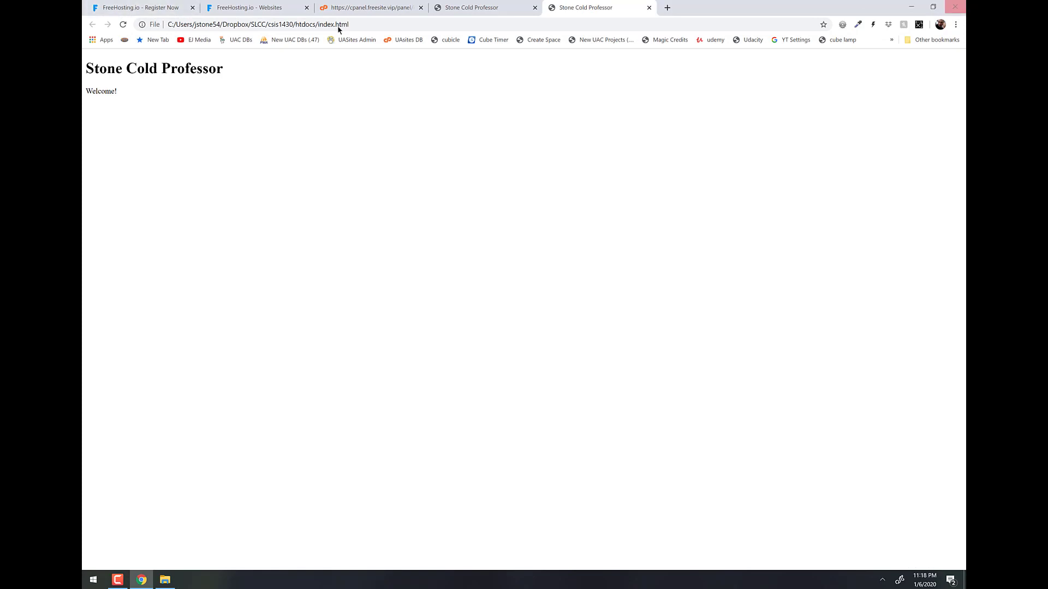
# Close the browser and the htdocs window, and delete the FileZilla setup file from the desktop.
pyautogui.click(955, 6)
pyautogui.click(831, 135)
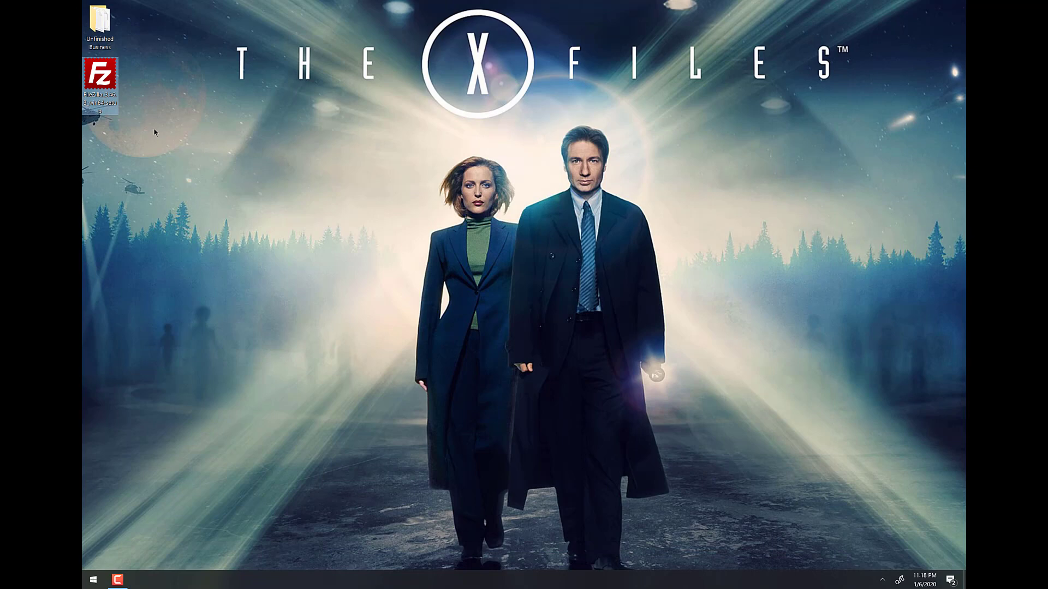
pyautogui.press('Delete')
pyautogui.press('Return')
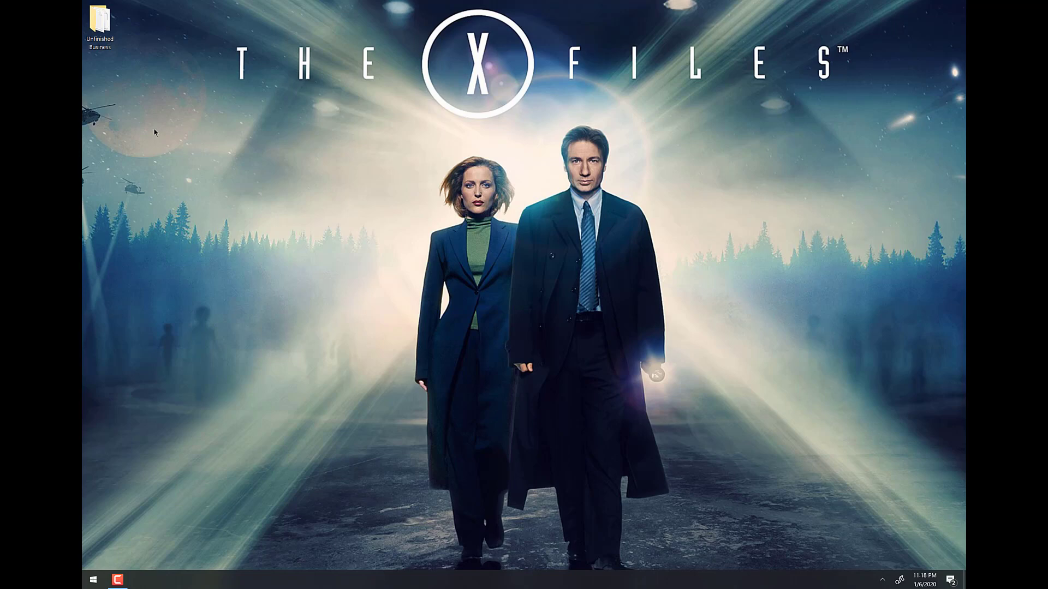
# Create and open a new 'tables' folder in SLCC > csis1430 > htdocs, then launch Notepad++.
pyautogui.press('super')
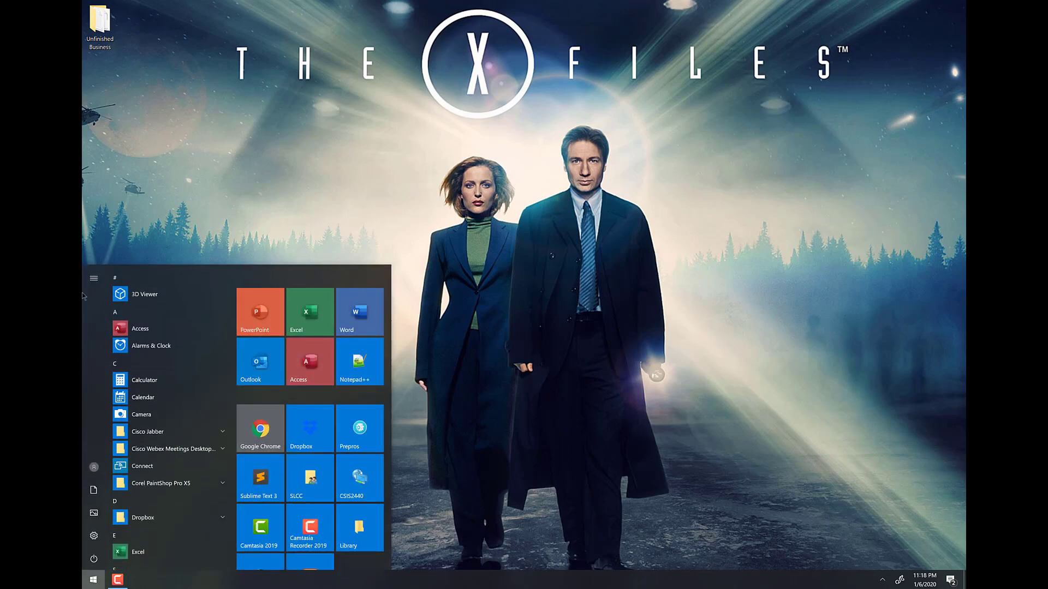
pyautogui.click(310, 478)
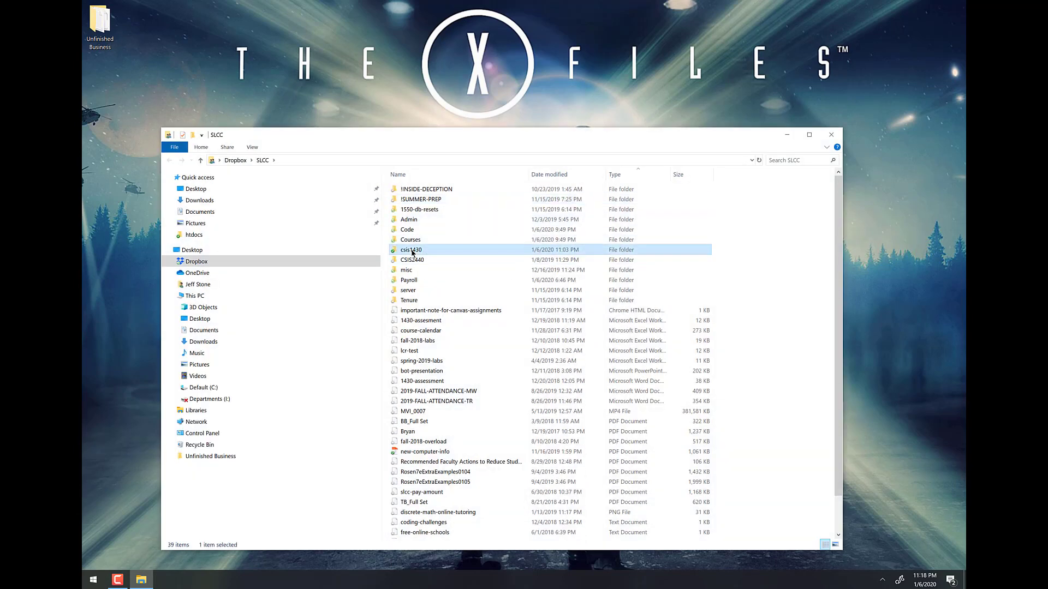
pyautogui.doubleClick(419, 249)
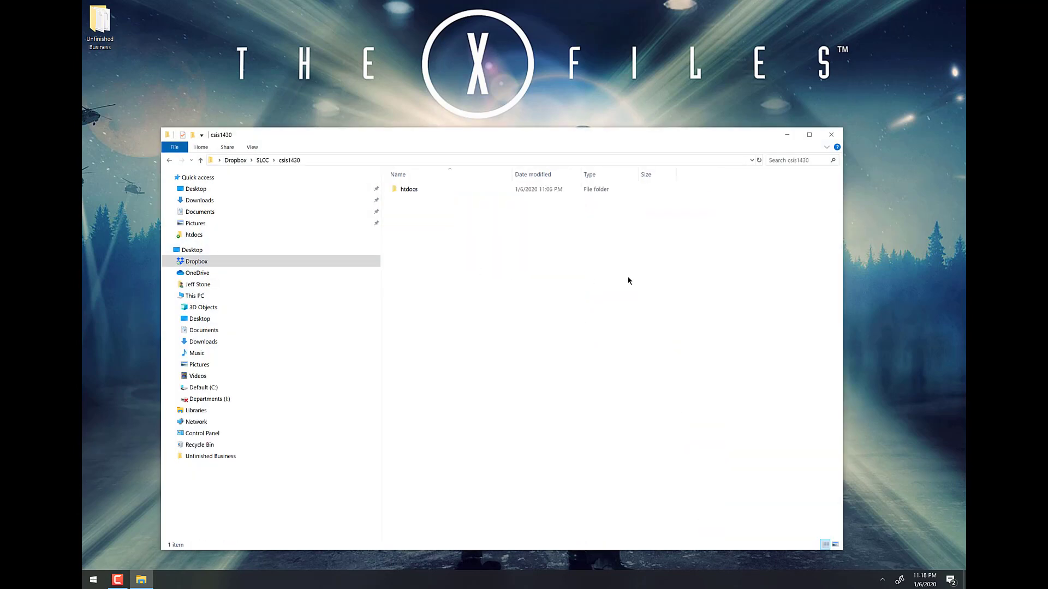
pyautogui.doubleClick(411, 194)
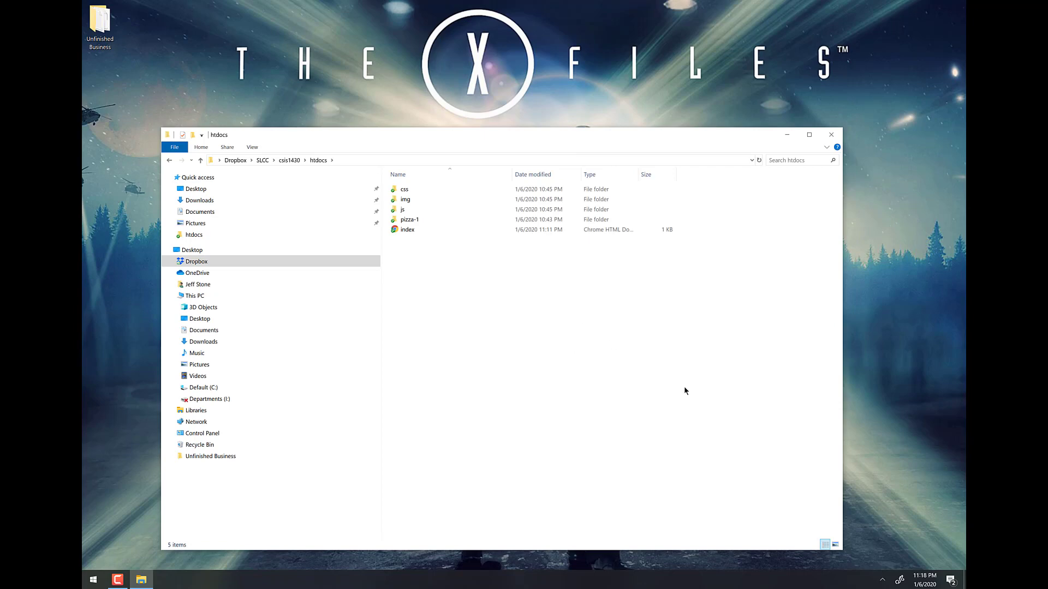
pyautogui.hotkey('ctrl', 'shift', 'n')
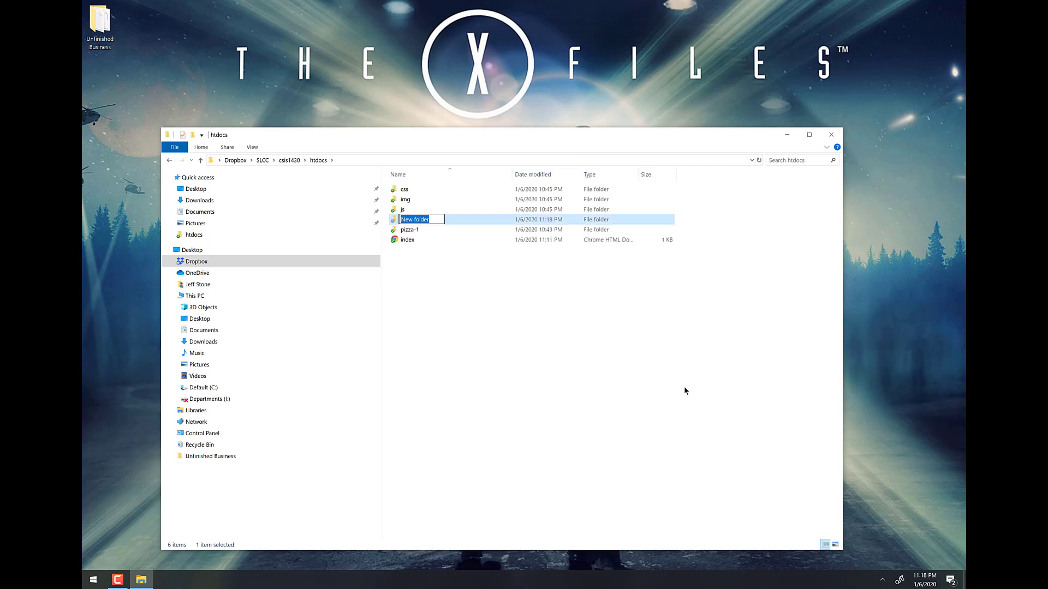
pyautogui.write('tables')
pyautogui.press('Return')
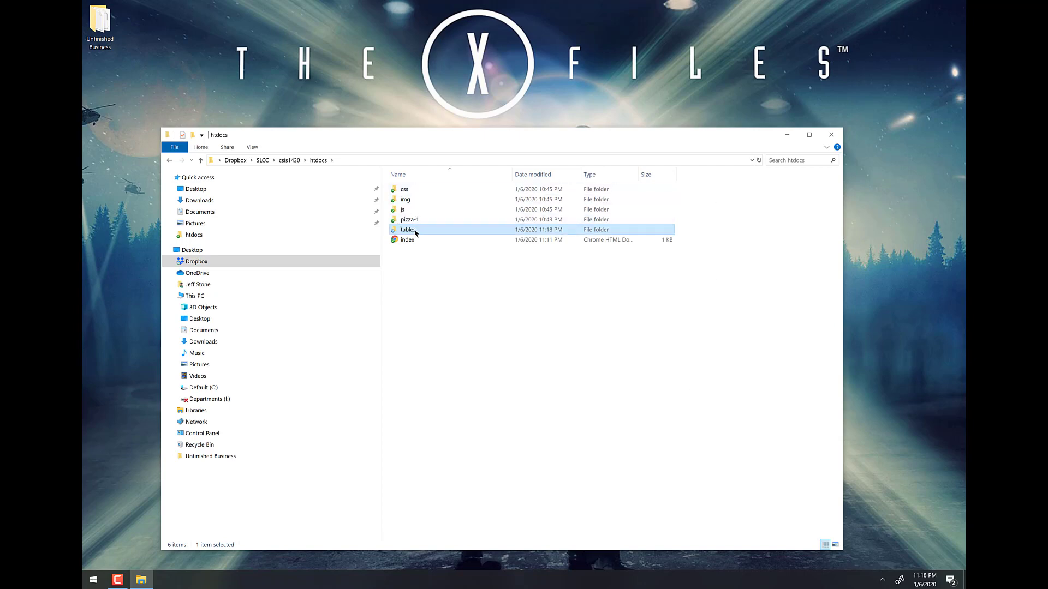
pyautogui.doubleClick(414, 233)
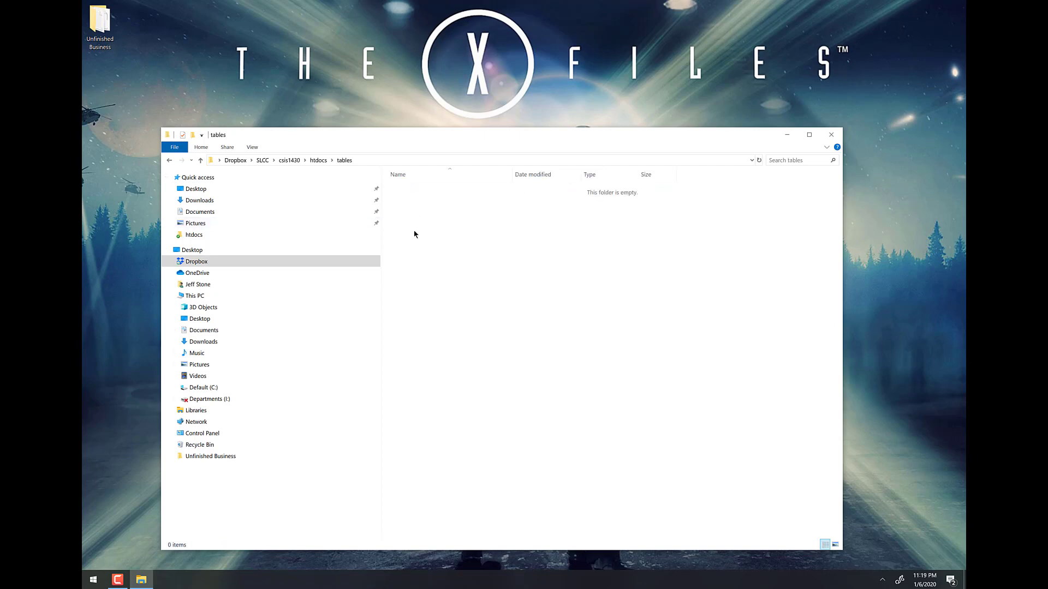
pyautogui.click(92, 579)
pyautogui.click(359, 363)
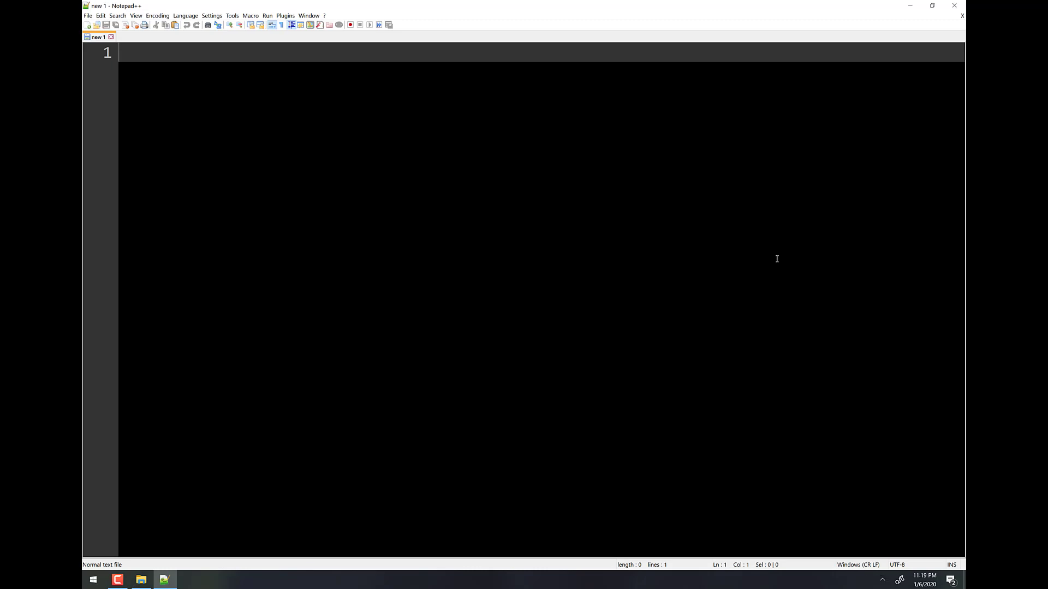
# Paste the prepared HTML page and browse the Save As dialog to SLCC > csis1430 > htdocs.
pyautogui.write('<!doctype html> <html> \t<head> \t\t<title>Stone Cold Professor</title> \t</head> \t<body> \t\t<h1>YouTube and Tables</h1> \t</body> </html>')
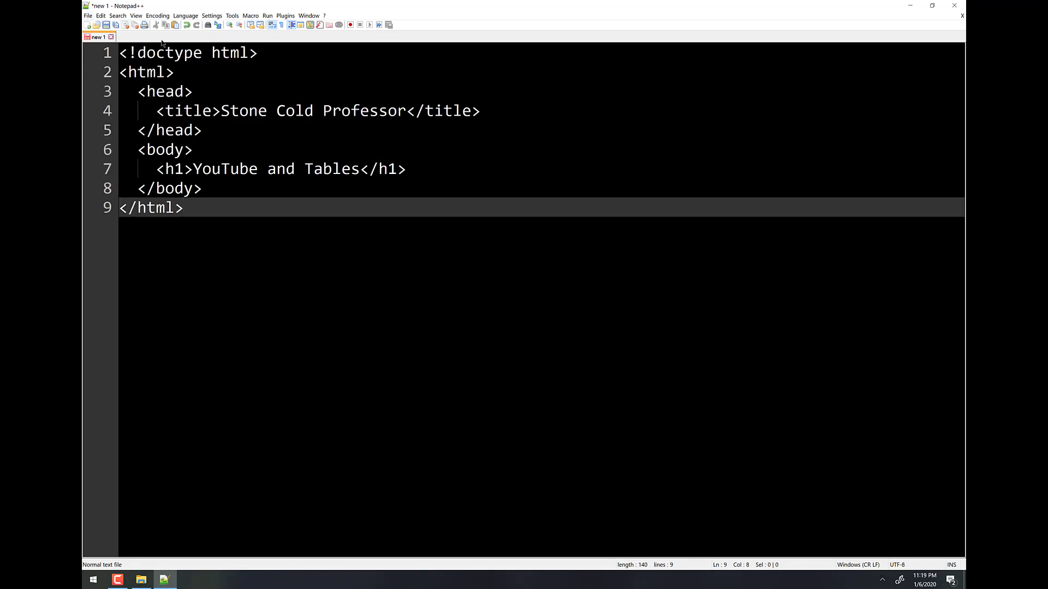
pyautogui.click(87, 17)
pyautogui.click(107, 84)
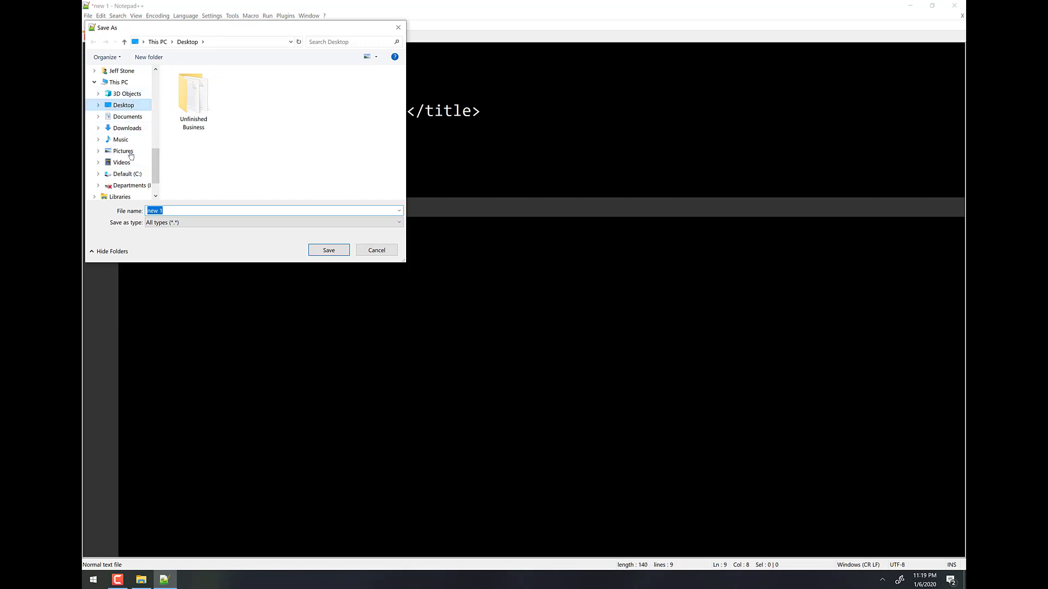
pyautogui.scroll(3, 125, 158)
pyautogui.click(120, 105)
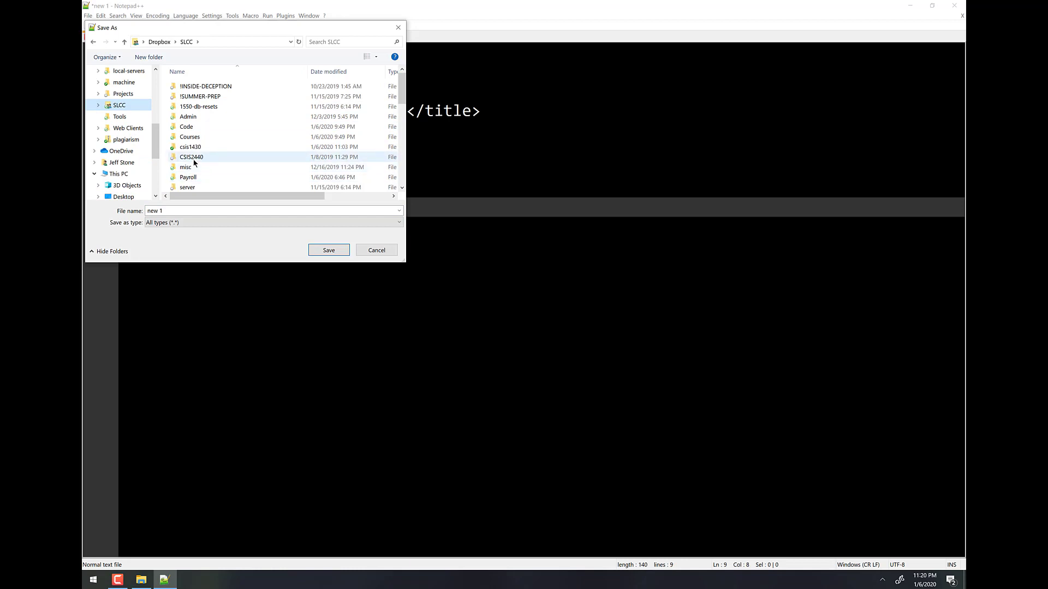
pyautogui.doubleClick(190, 147)
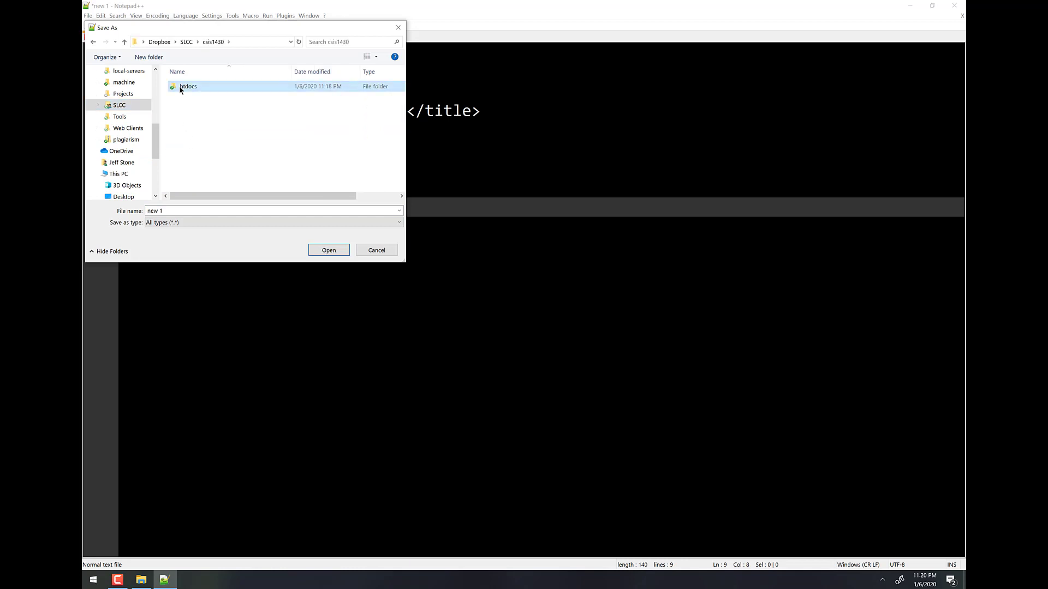
pyautogui.doubleClick(180, 87)
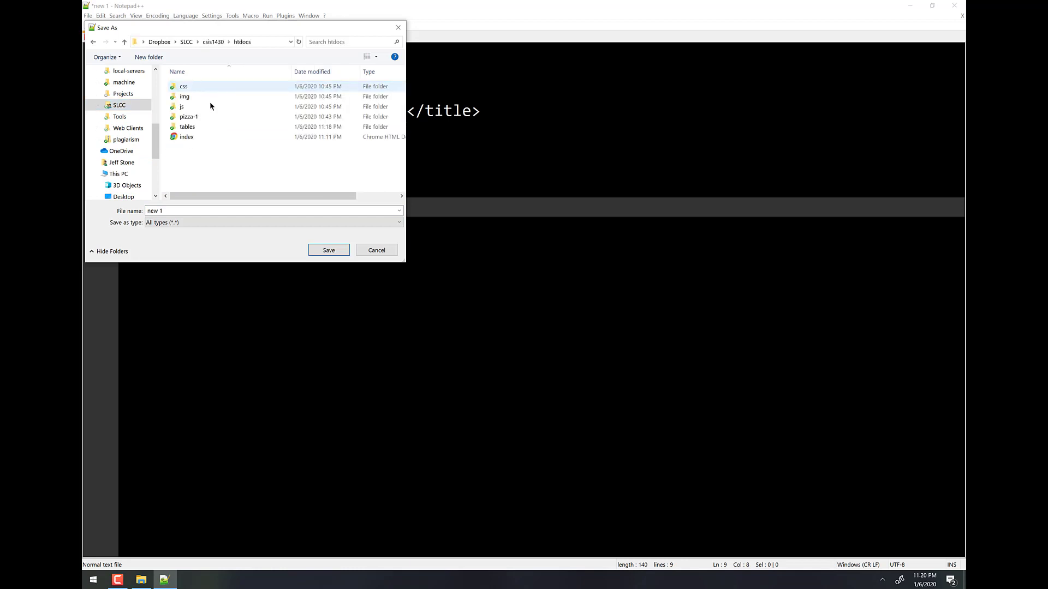
# Save the page as index.html in the tables folder and close Notepad++.
pyautogui.doubleClick(191, 126)
pyautogui.click(198, 209)
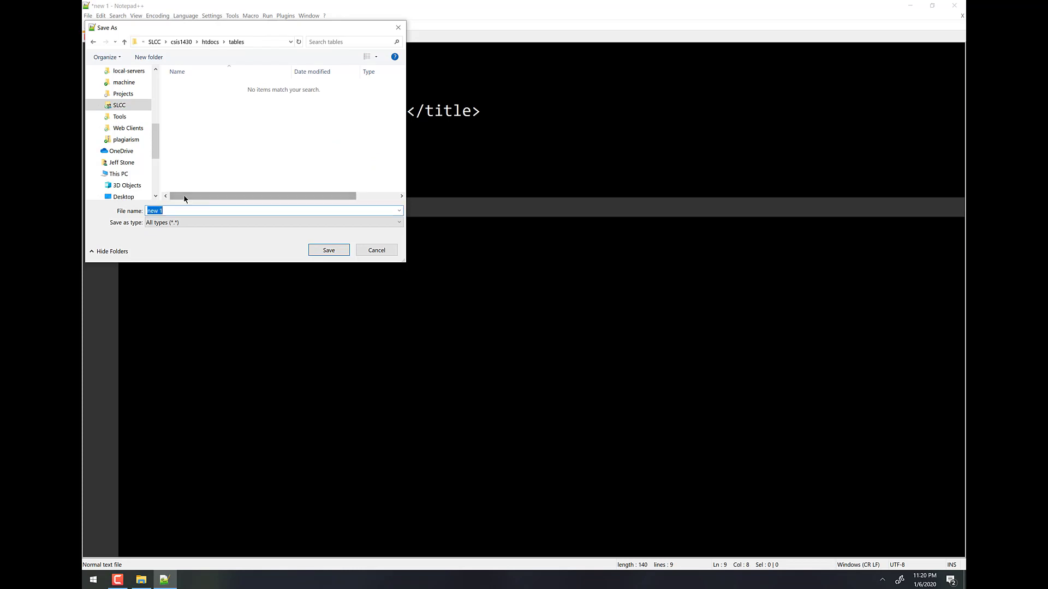
pyautogui.write('index.html')
pyautogui.press('Return')
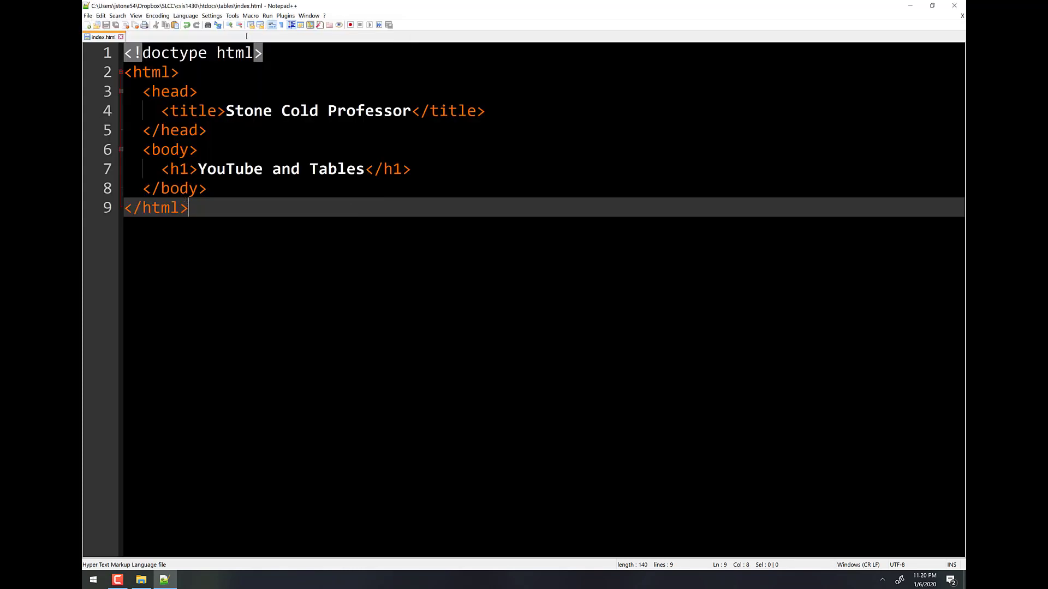
pyautogui.click(958, 6)
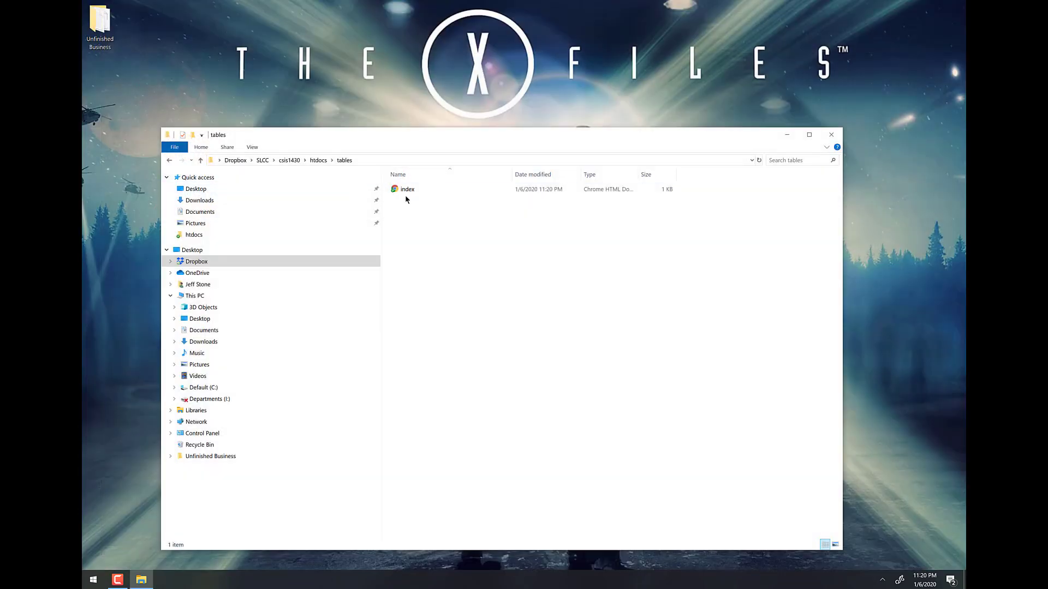
# Open htdocs > tables > index in Chrome to preview the YouTube and Tables heading, then close both windows.
pyautogui.click(324, 162)
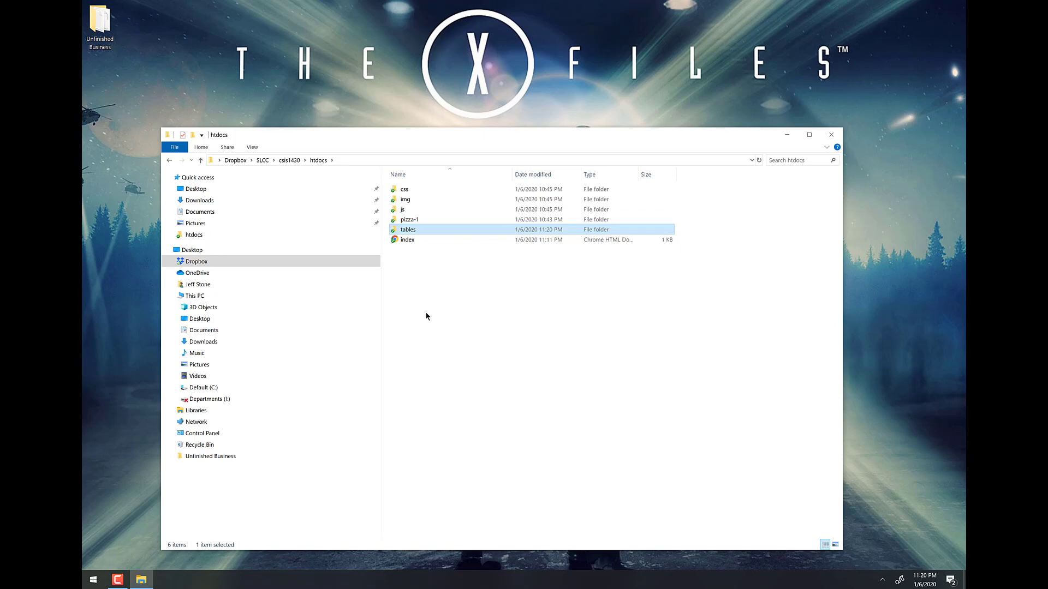
pyautogui.doubleClick(406, 229)
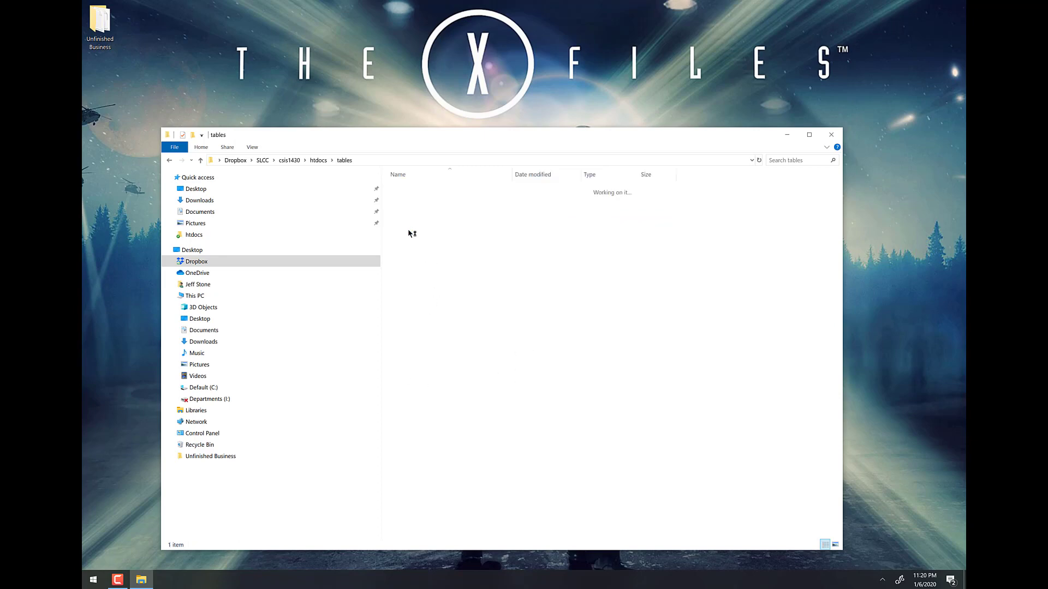
pyautogui.doubleClick(409, 190)
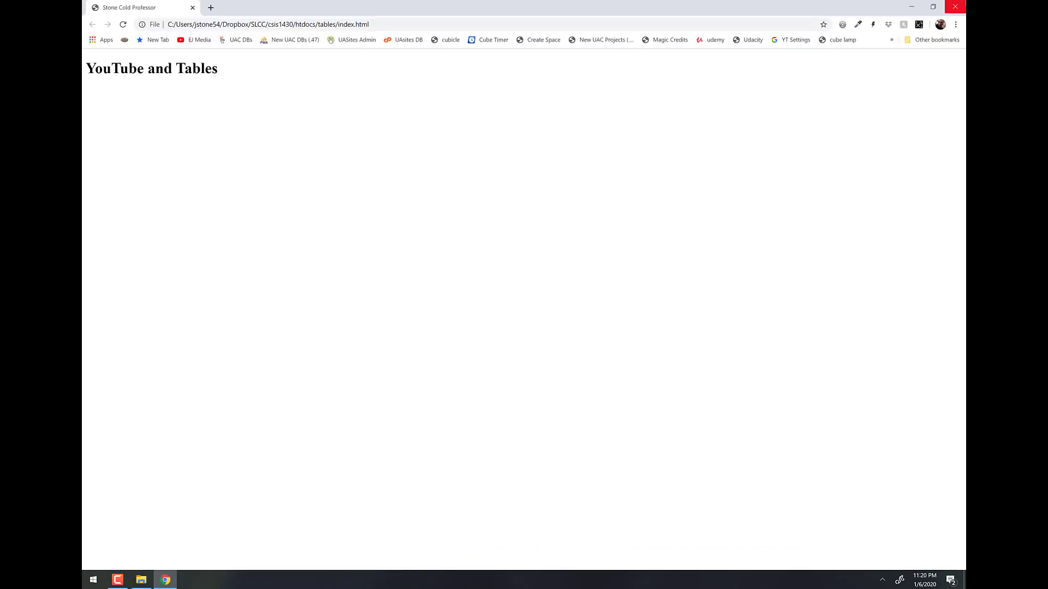
pyautogui.click(961, 6)
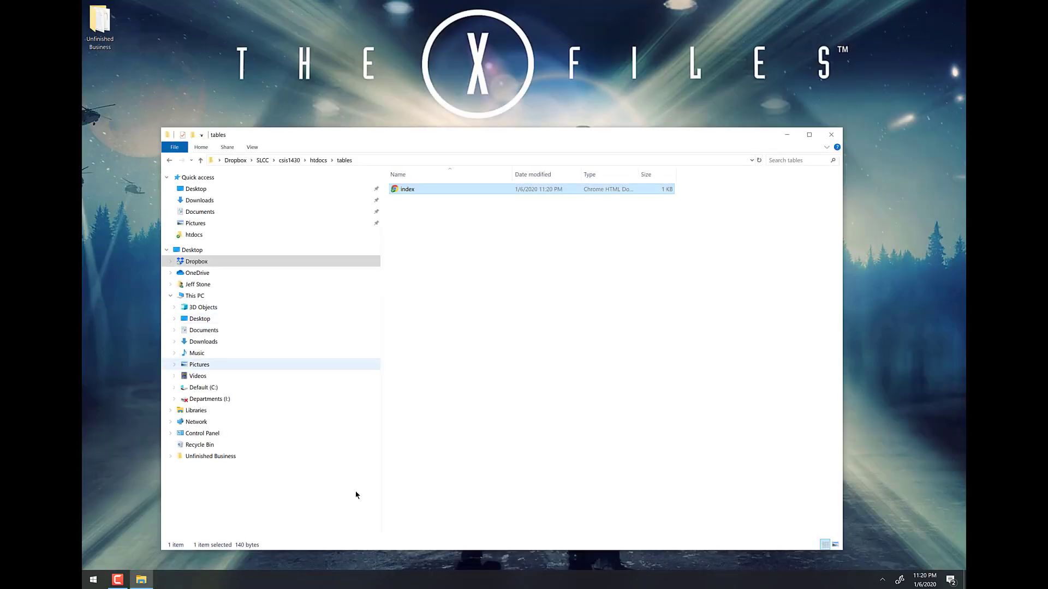
pyautogui.click(836, 138)
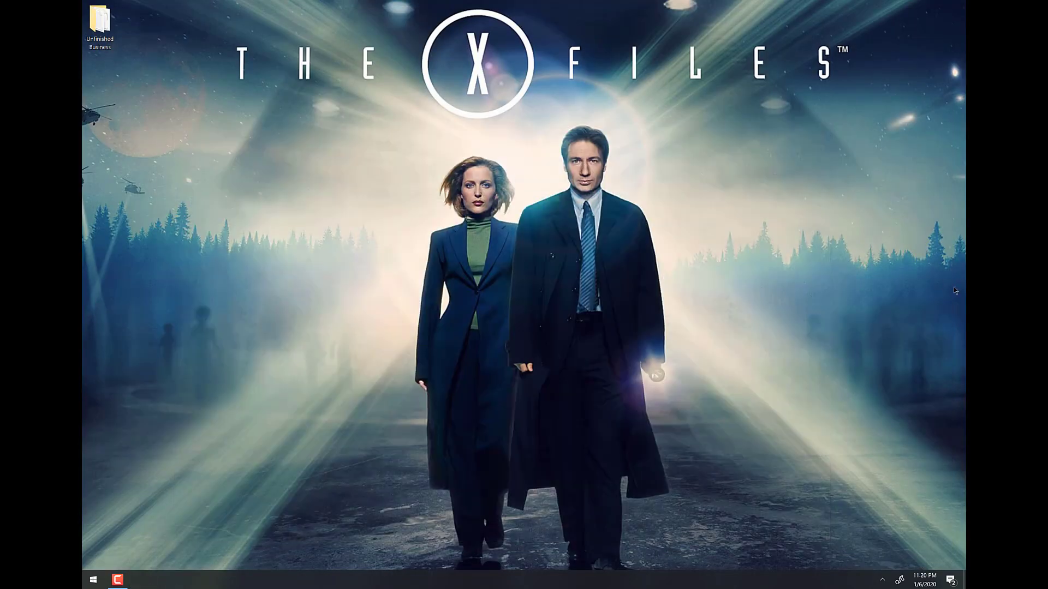
# Launch FileZilla, reconnect to the saved hosting server, and open the remote htdocs folder.
pyautogui.press('super')
pyautogui.write('file')
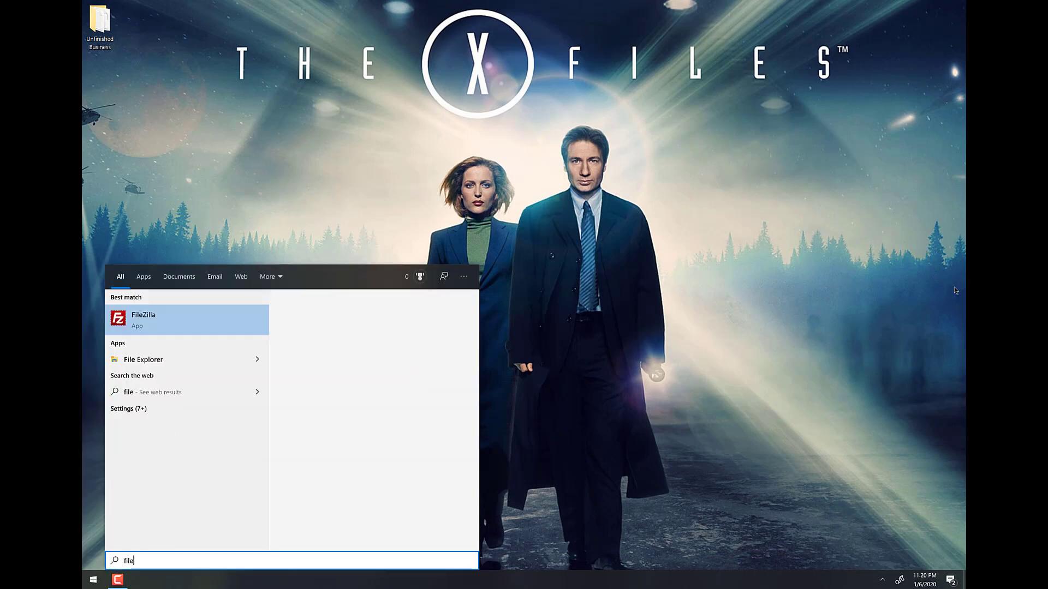
pyautogui.press('Return')
pyautogui.click(373, 39)
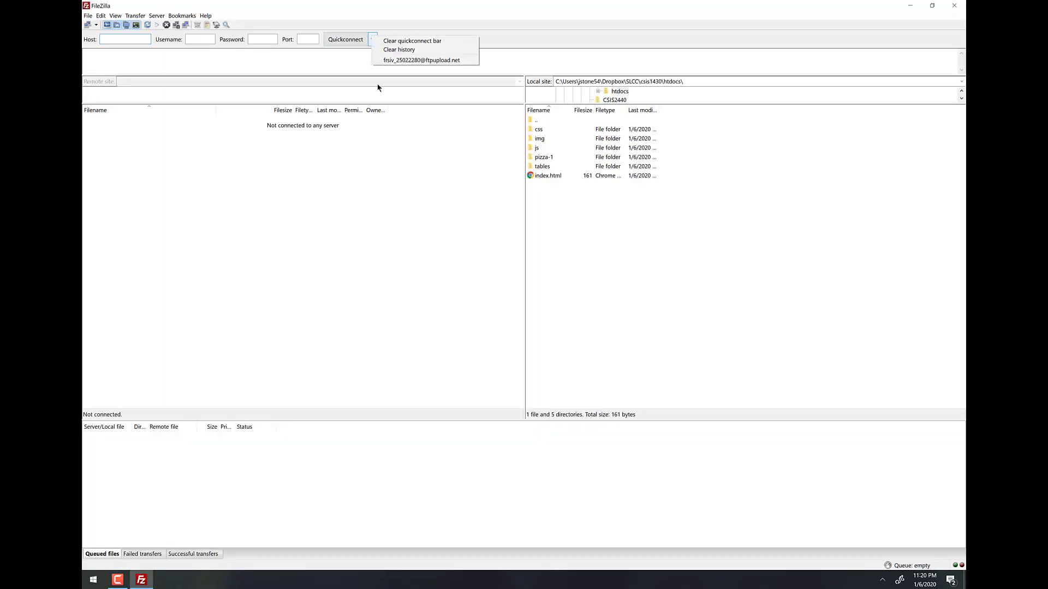
pyautogui.click(406, 61)
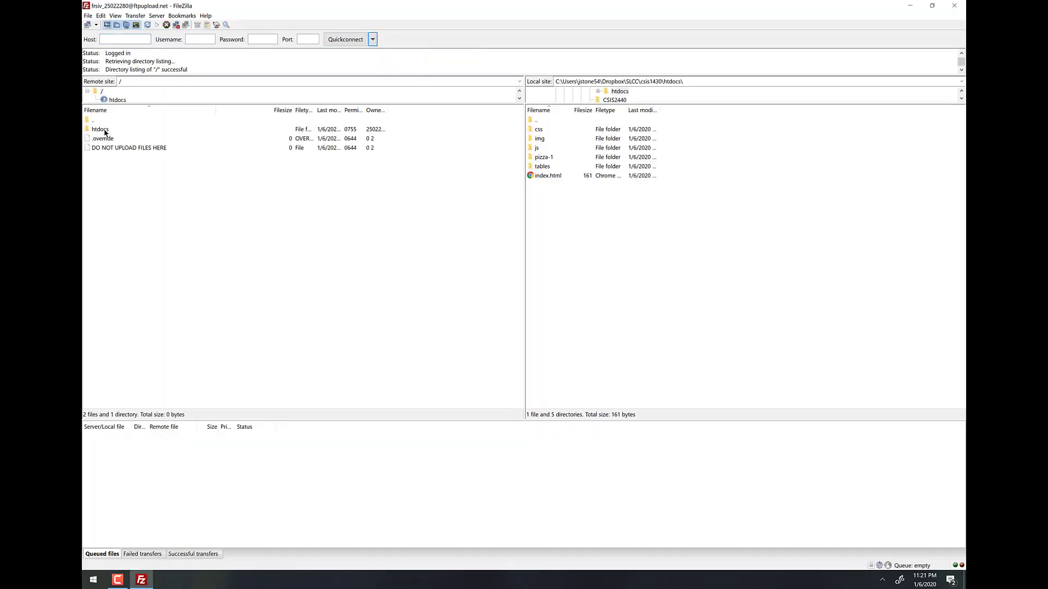
pyautogui.doubleClick(105, 131)
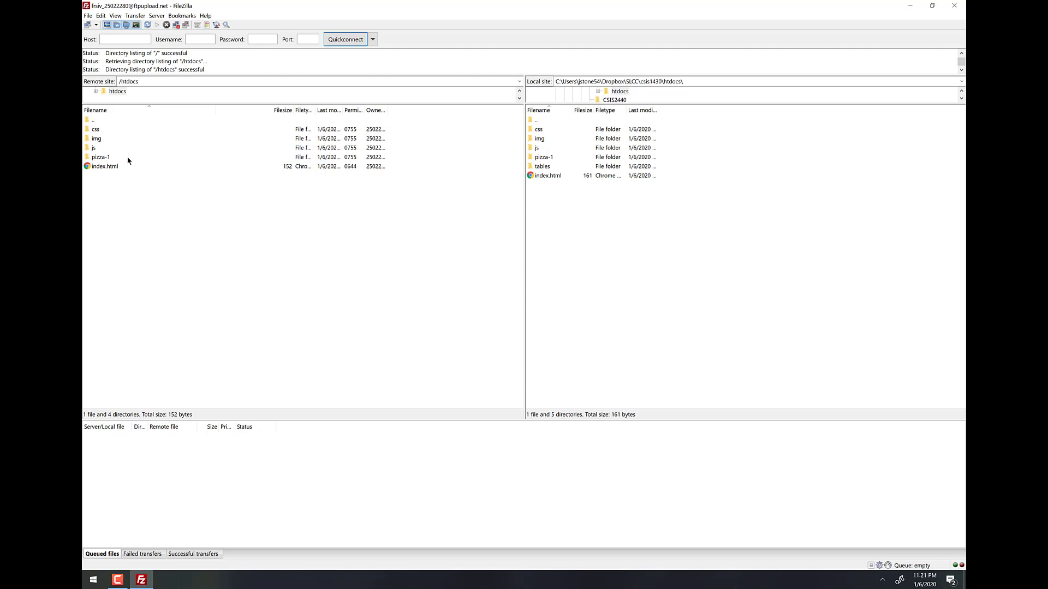
# Upload the local tables folder into the remote htdocs folder.
pyautogui.click(543, 166)
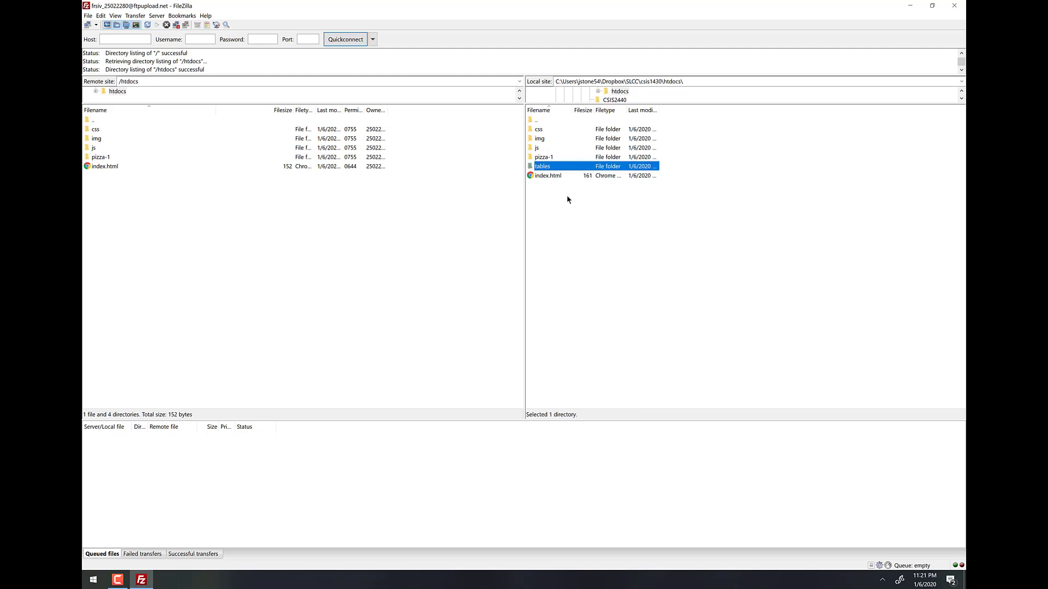
pyautogui.moveTo(547, 169); pyautogui.dragTo(197, 210)
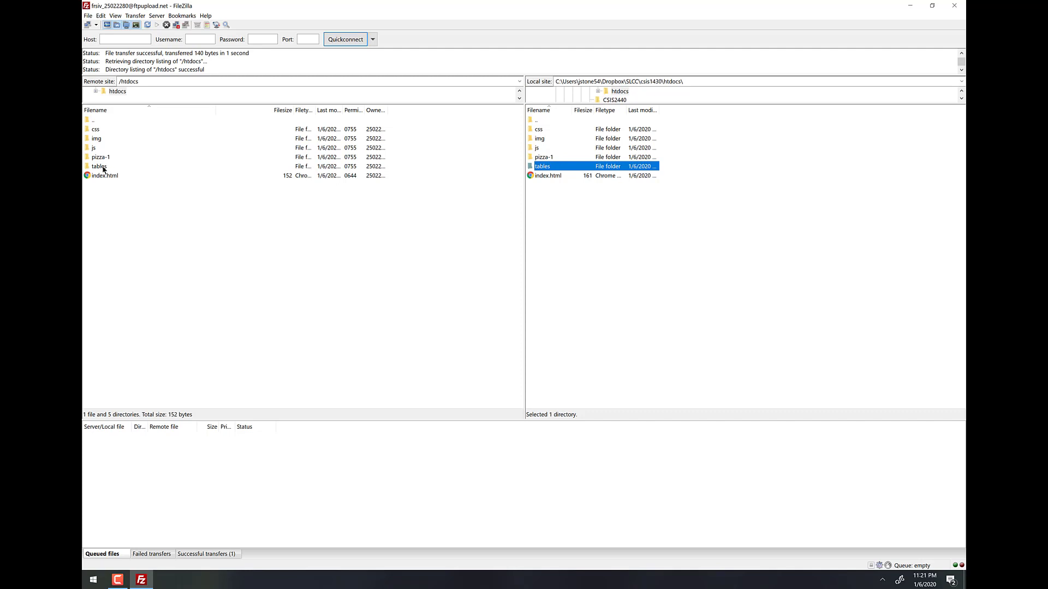
pyautogui.hotkey('alt', 'Tab')
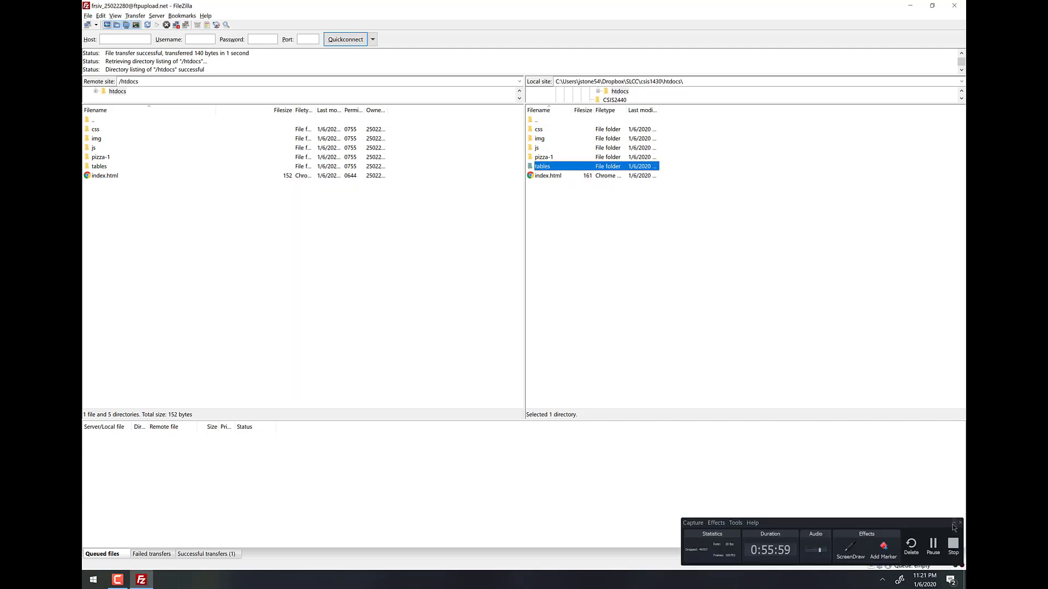
pyautogui.click(953, 524)
pyautogui.press('super')
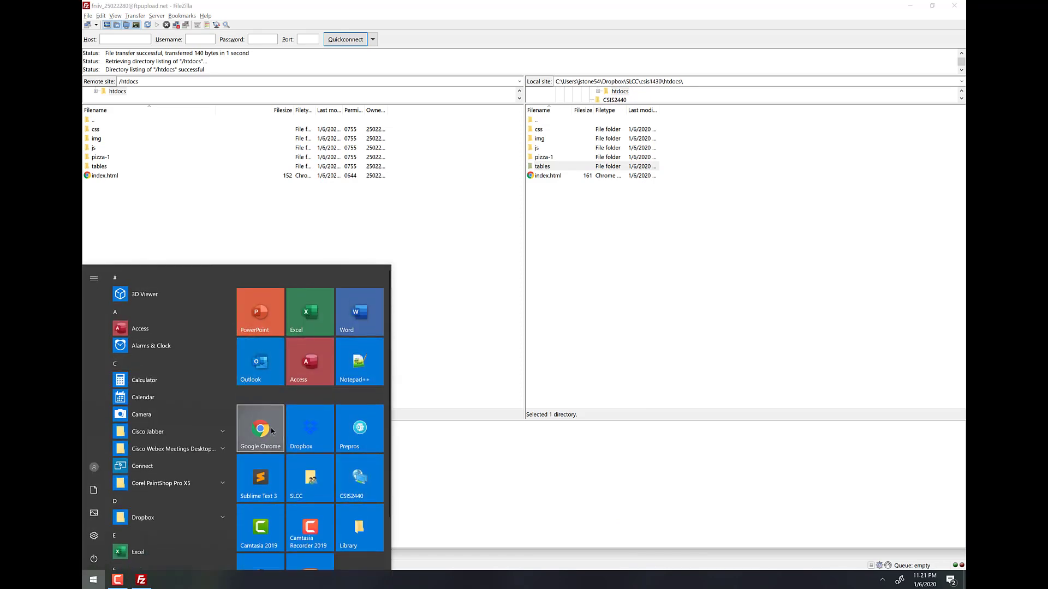
# Open Chrome and load the live site's /tables page showing YouTube and Tables.
pyautogui.click(259, 431)
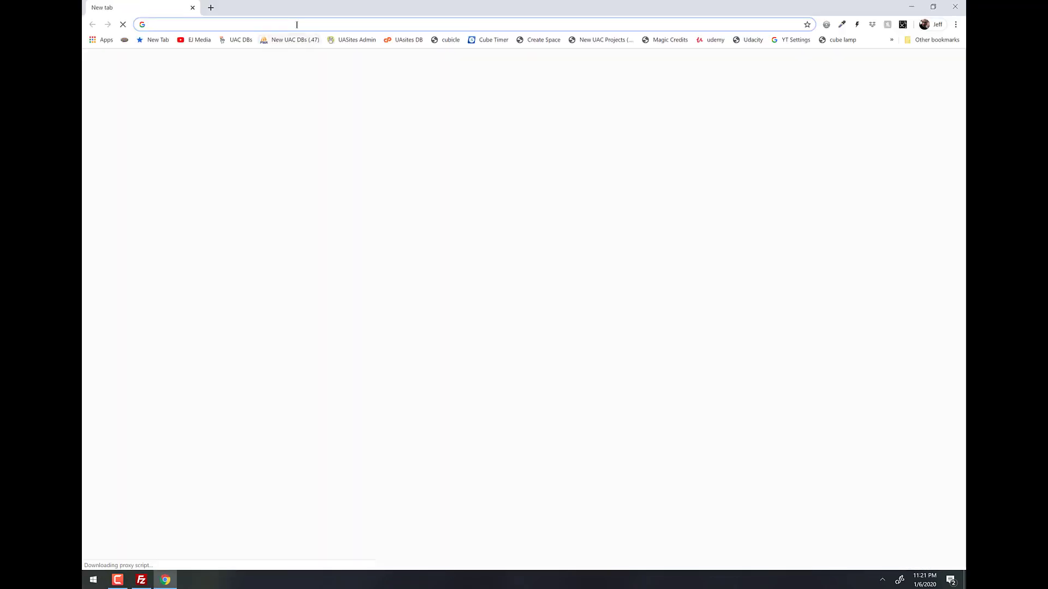
pyautogui.write('stonecoldprofessor.freesite.vip')
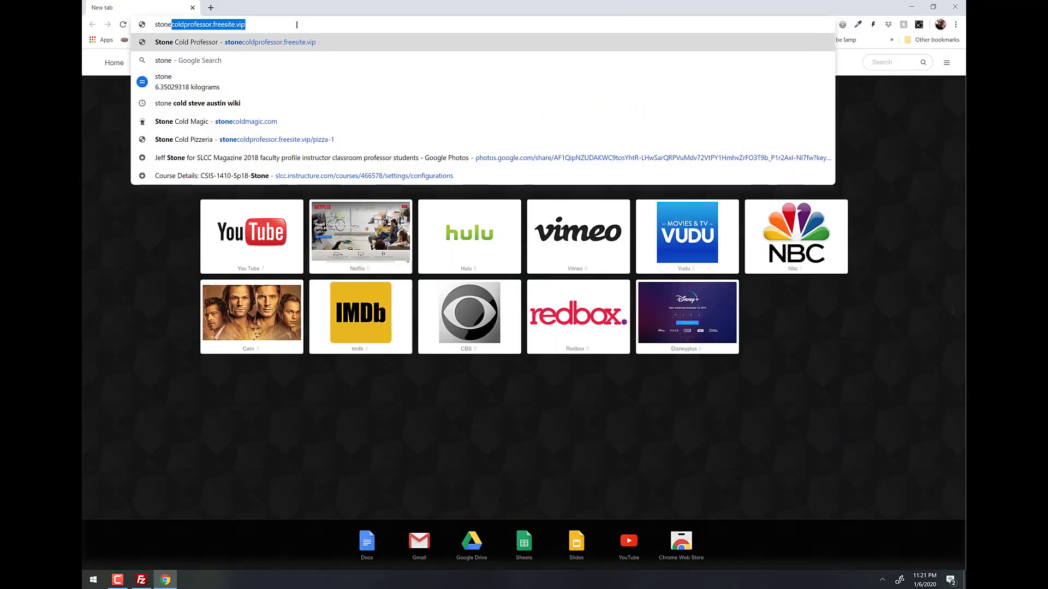
pyautogui.press('Right')
pyautogui.write('/')
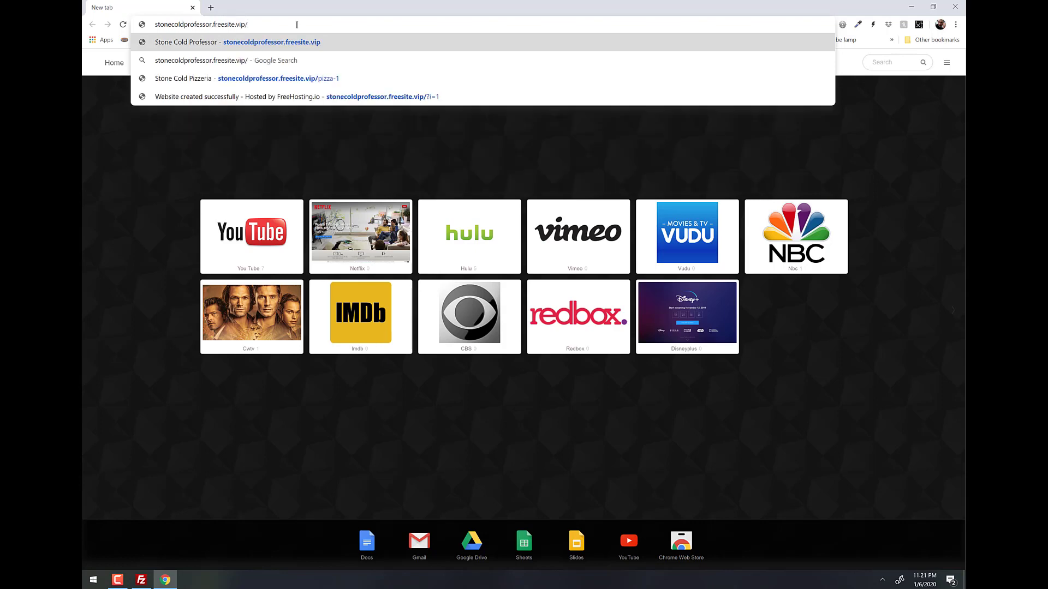
pyautogui.write('tables')
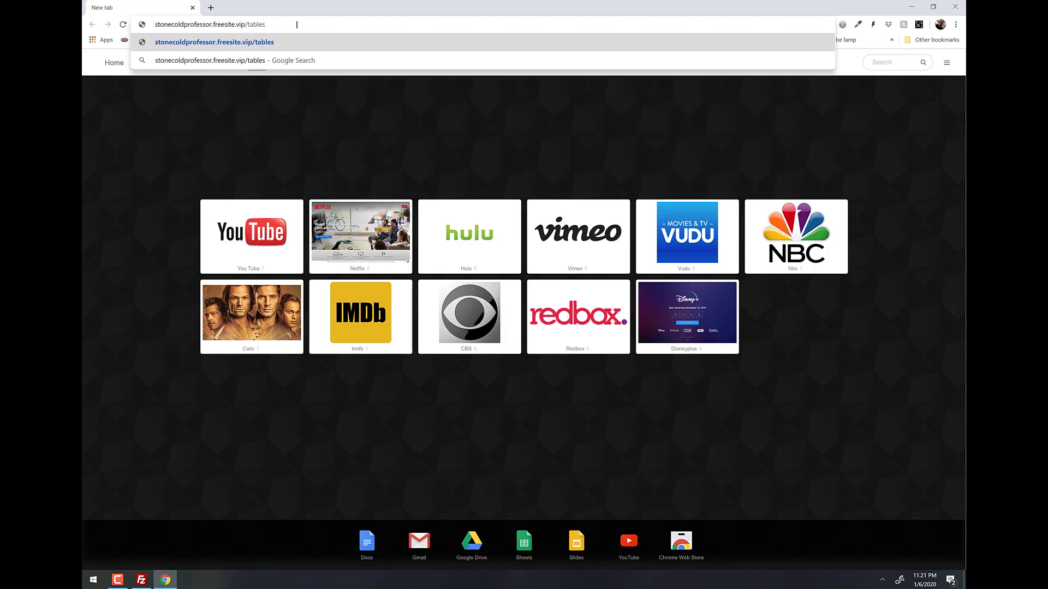
pyautogui.press('Return')
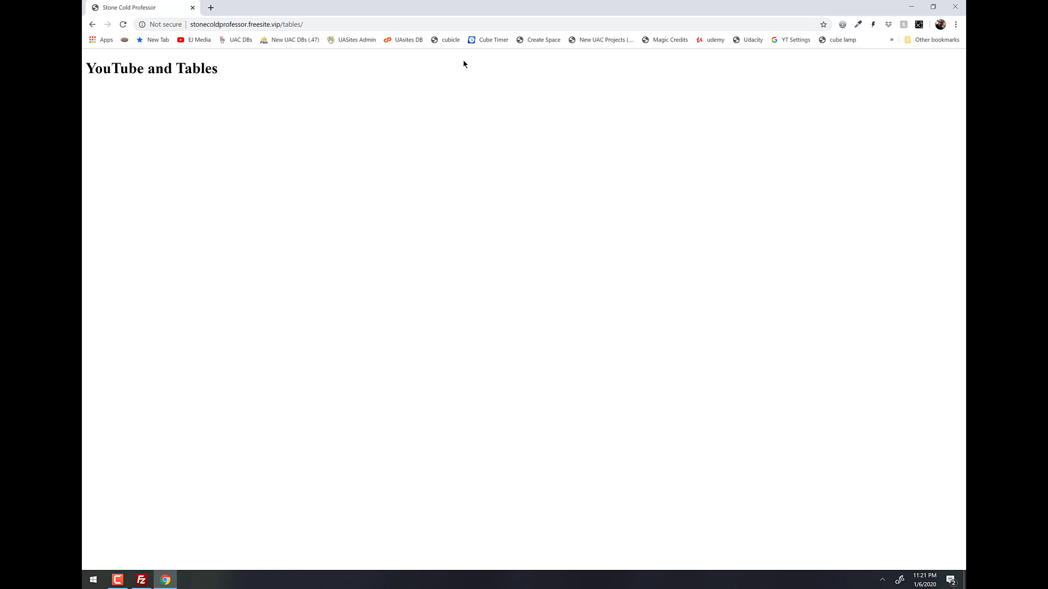
# Trim the address back to the root domain to load the Welcome! home page.
pyautogui.click(323, 24)
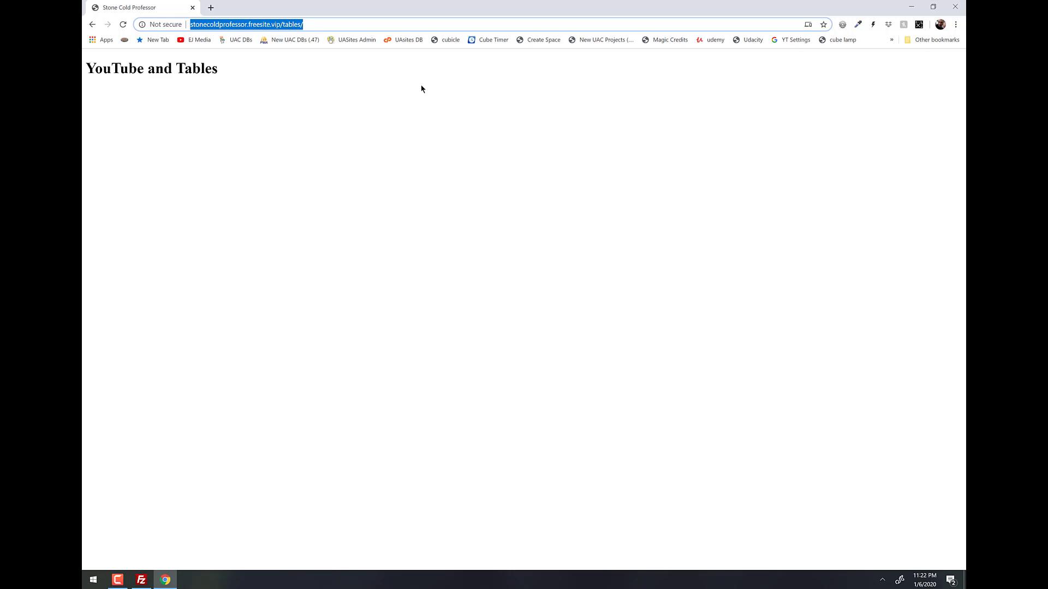
pyautogui.press('BackSpace')
pyautogui.press('BackSpace')
pyautogui.press('BackSpace')
pyautogui.press('BackSpace')
pyautogui.press('BackSpace')
pyautogui.press('BackSpace')
pyautogui.press('BackSpace')
pyautogui.press('BackSpace')
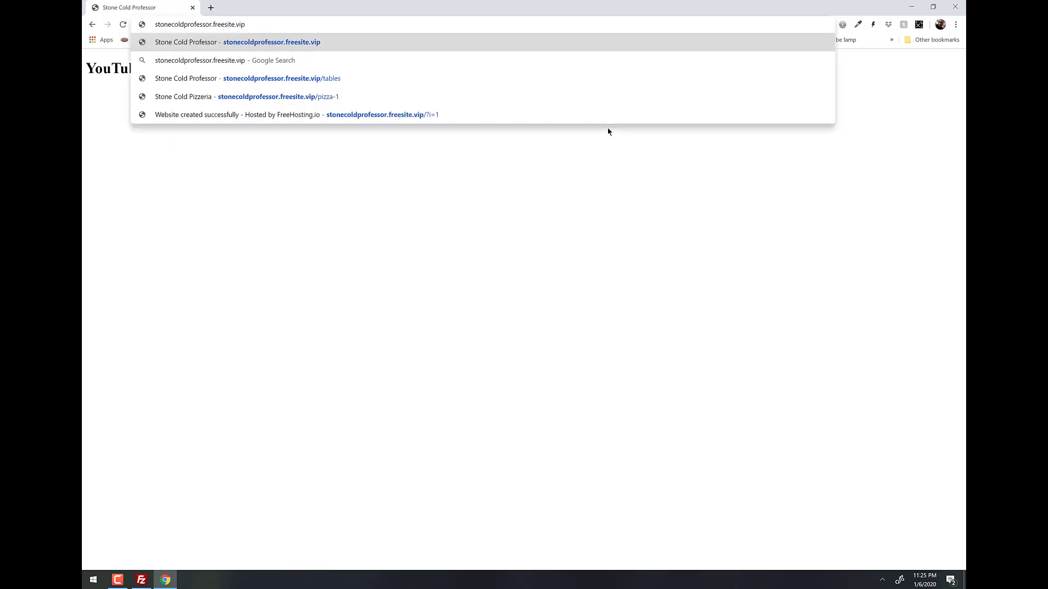
pyautogui.press('Return')
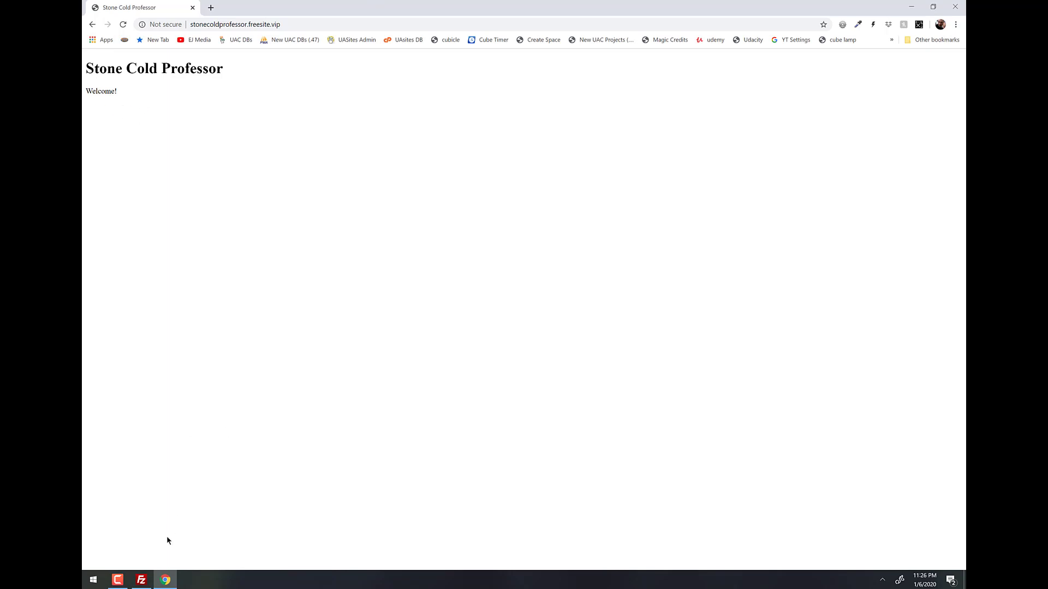
# Open index.html from Dropbox\SLCC\csis1430\htdocs in Notepad++.
pyautogui.click(94, 580)
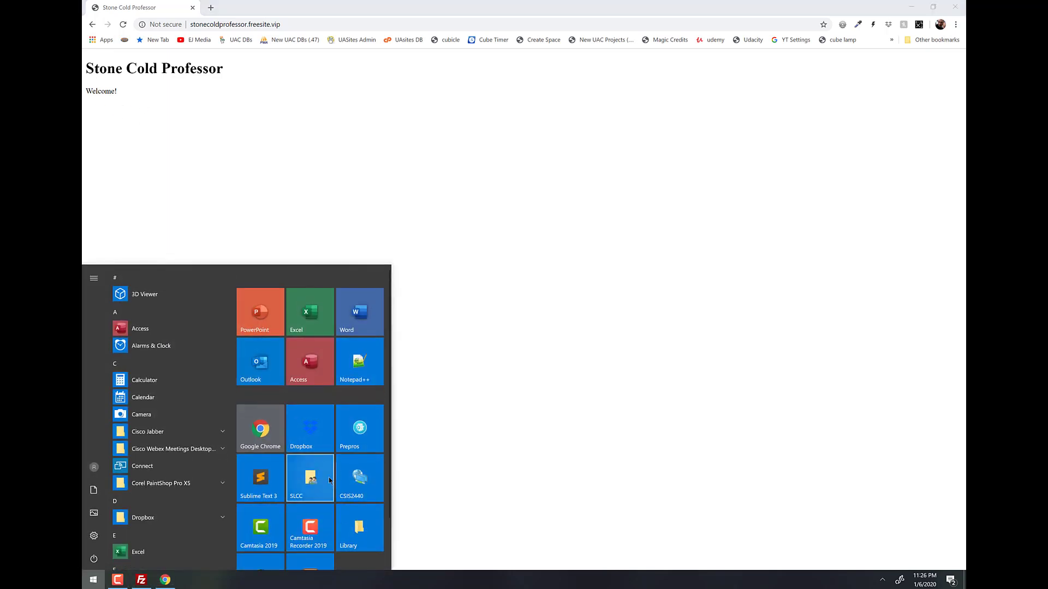
pyautogui.click(310, 476)
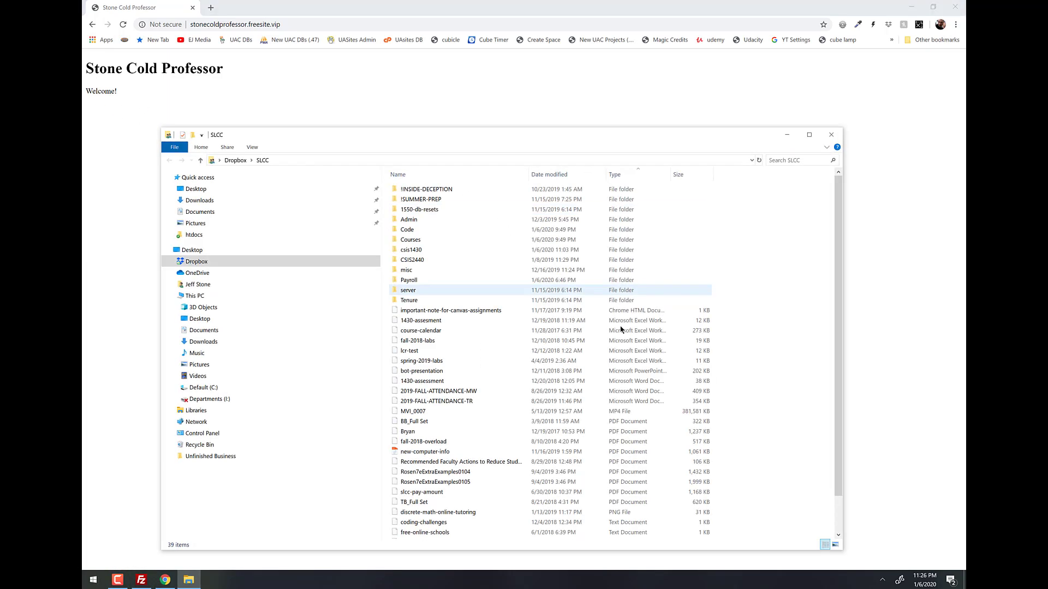
pyautogui.doubleClick(416, 251)
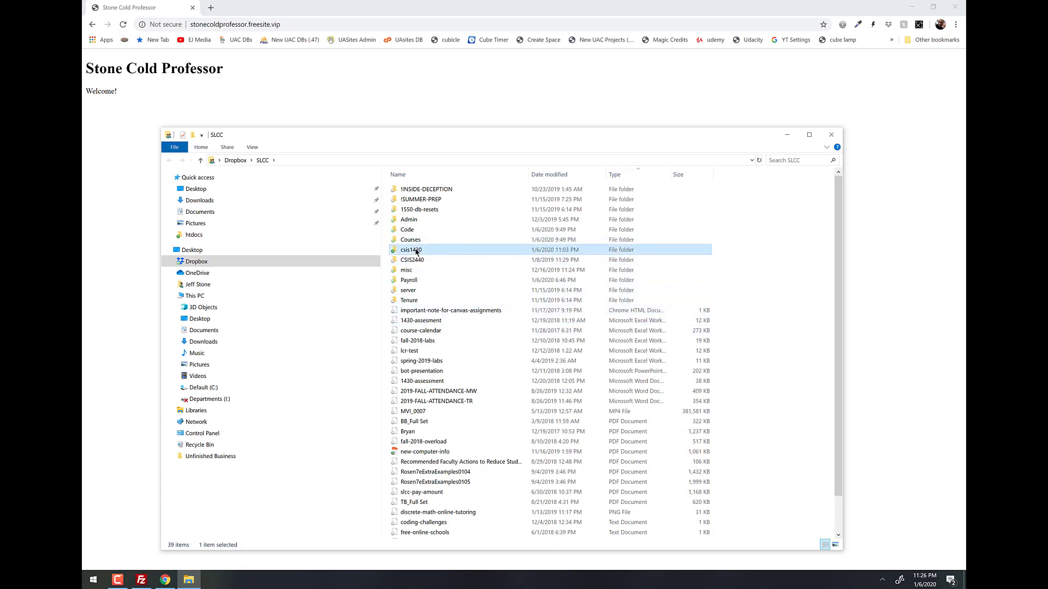
pyautogui.click(410, 192)
pyautogui.doubleClick(409, 191)
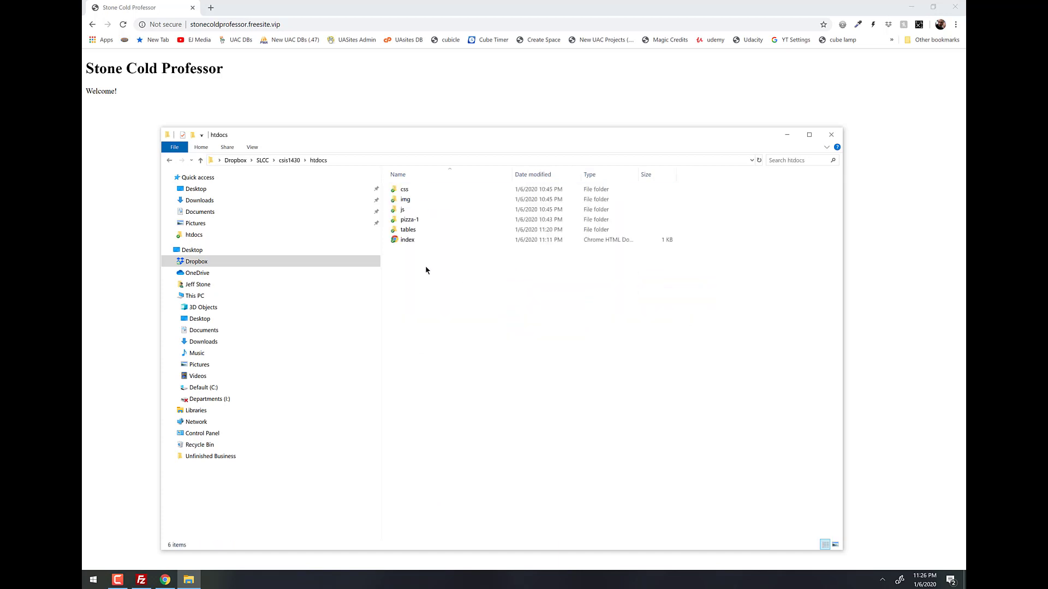
pyautogui.rightClick(406, 240)
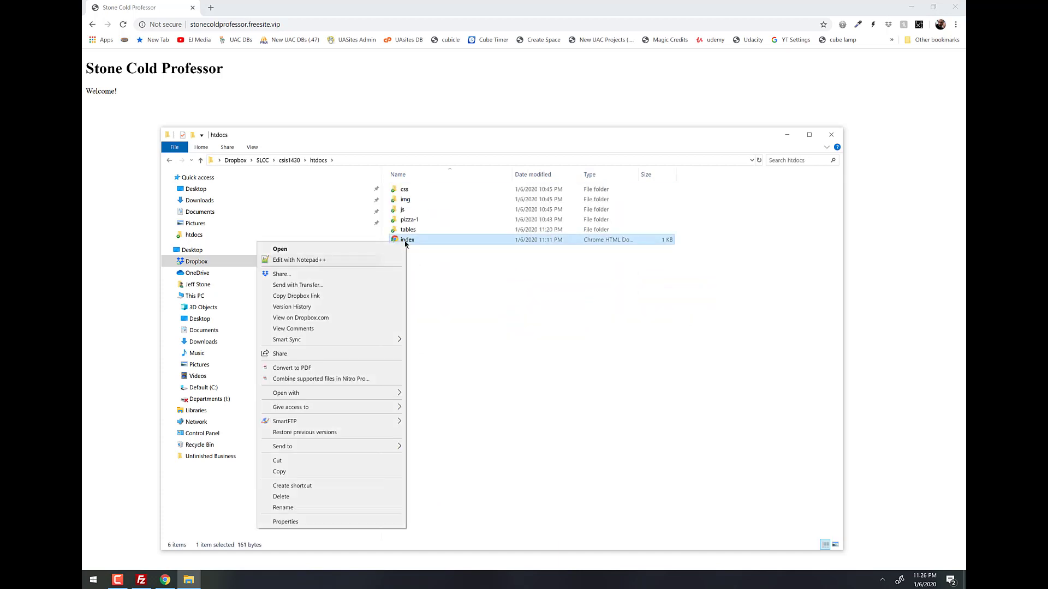
pyautogui.click(351, 264)
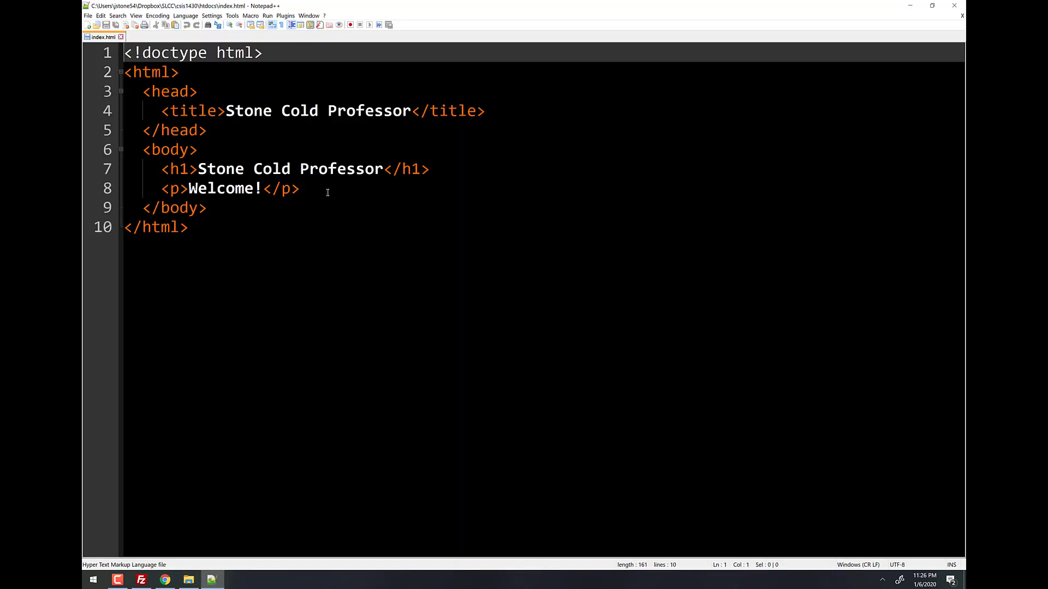
# Paste the new owner heading and final-project paragraph over lines 7–8, indent them inside body, and save index.html.
pyautogui.moveTo(328, 192); pyautogui.dragTo(117, 161)
pyautogui.write("<h1>This is Jeff Stone's page</h1> <p>By the End of the semester, this page will be my FINAL PROJECT with links to ALL OF MY PROJECTS</p>")
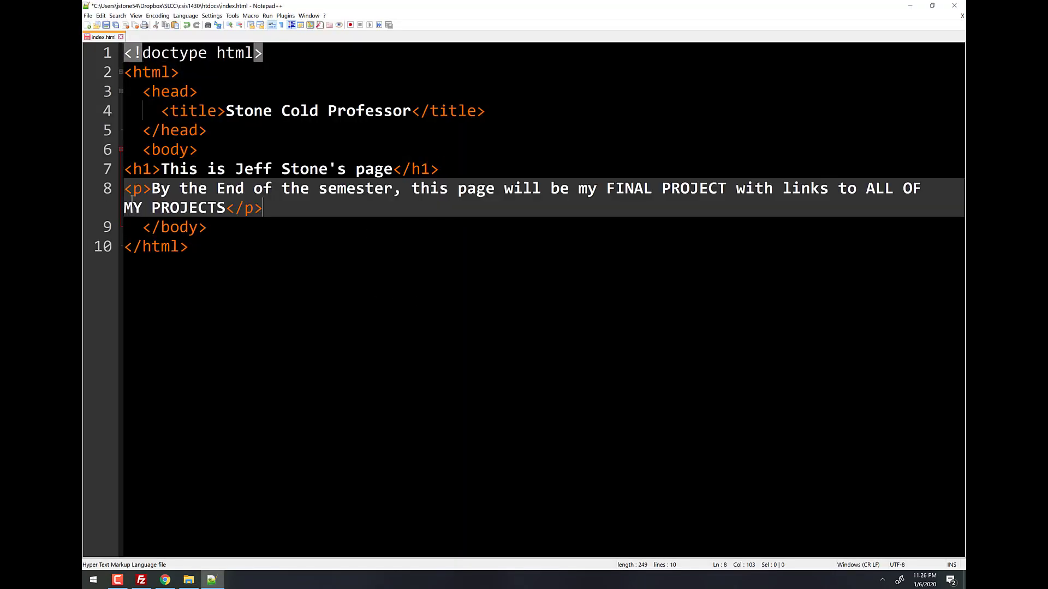
pyautogui.moveTo(263, 208); pyautogui.dragTo(91, 172)
pyautogui.press('Tab')
pyautogui.press('Tab')
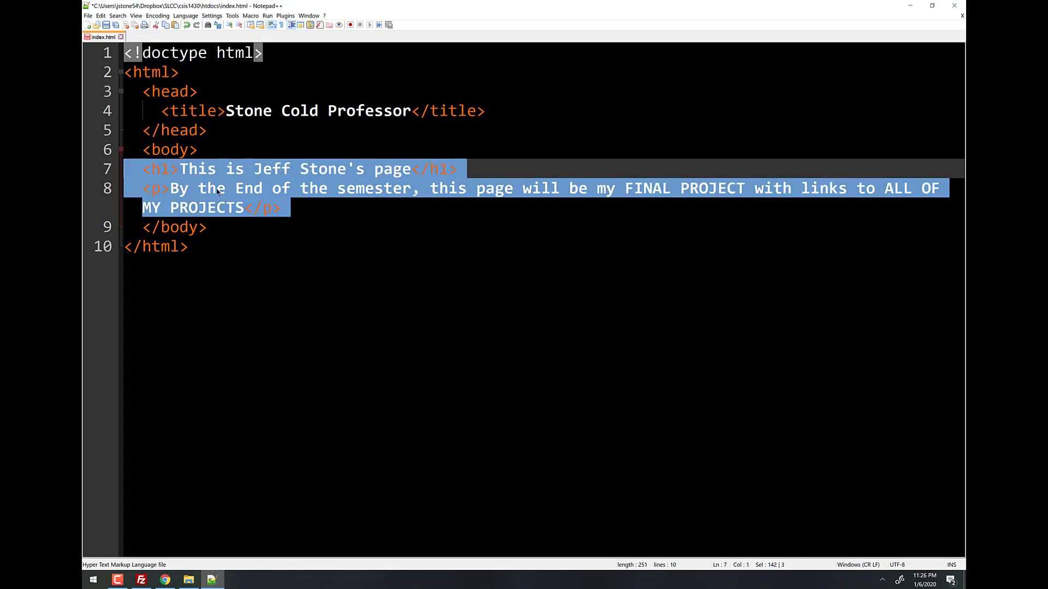
pyautogui.click(344, 150)
pyautogui.scroll(-2, 450, 232)
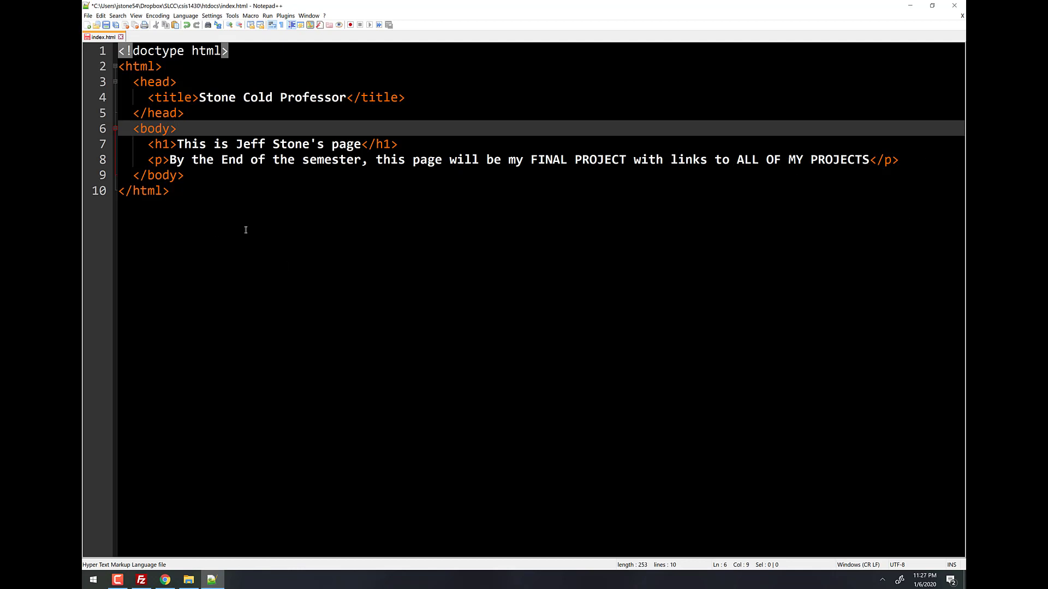
pyautogui.hotkey('ctrl', 's')
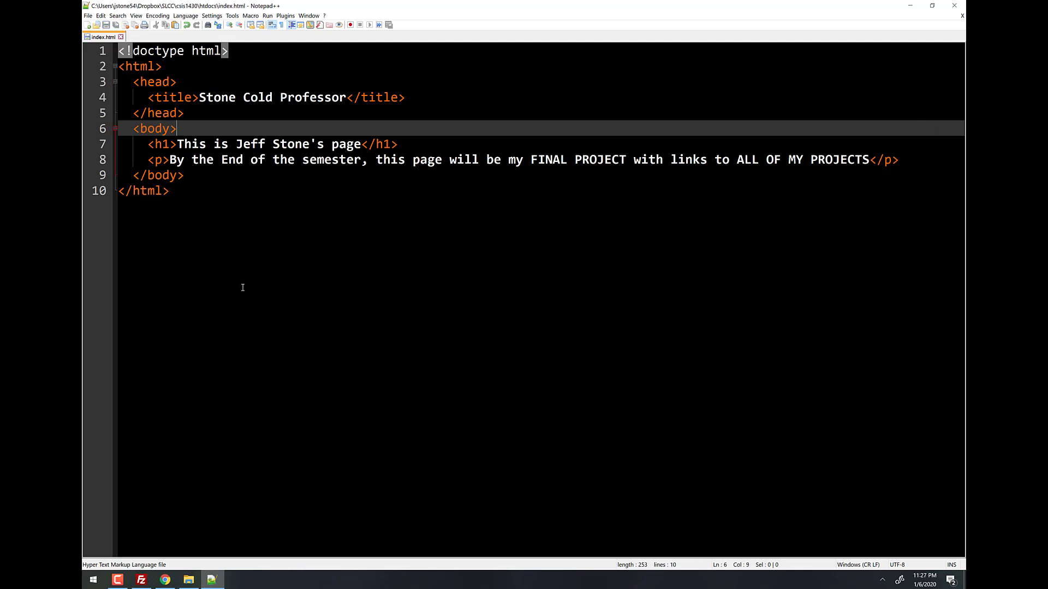
pyautogui.click(141, 579)
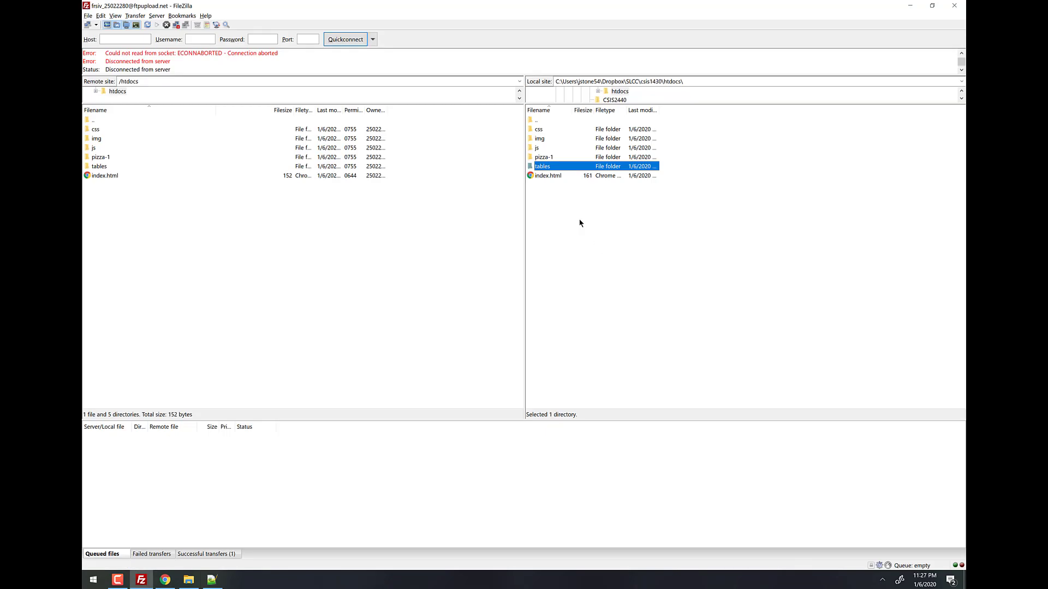
# Refresh FileZilla's local htdocs listing to show the saved index.html.
pyautogui.rightClick(579, 223)
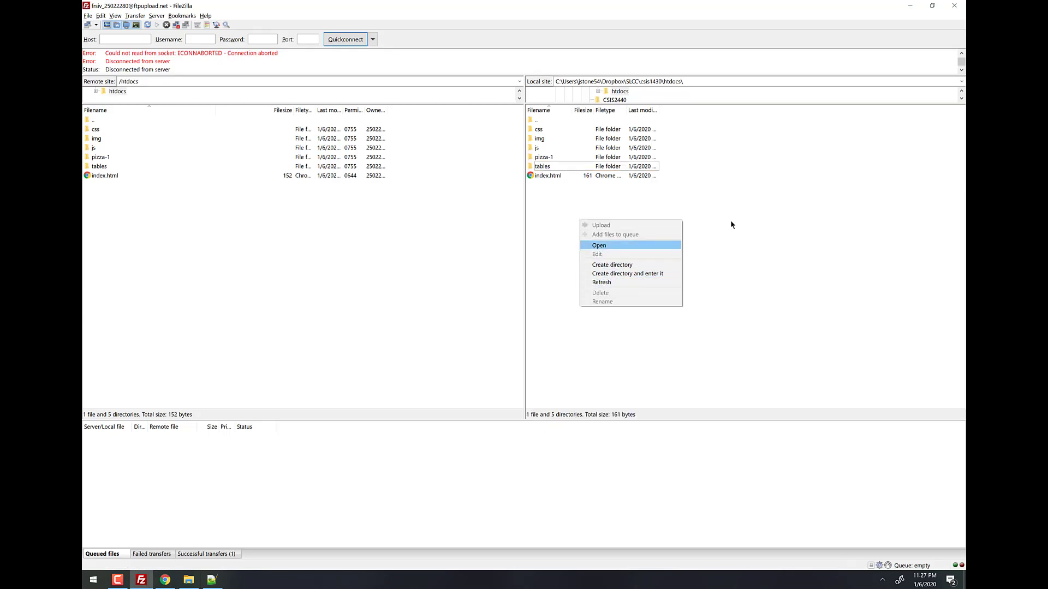
pyautogui.click(693, 197)
pyautogui.rightClick(589, 222)
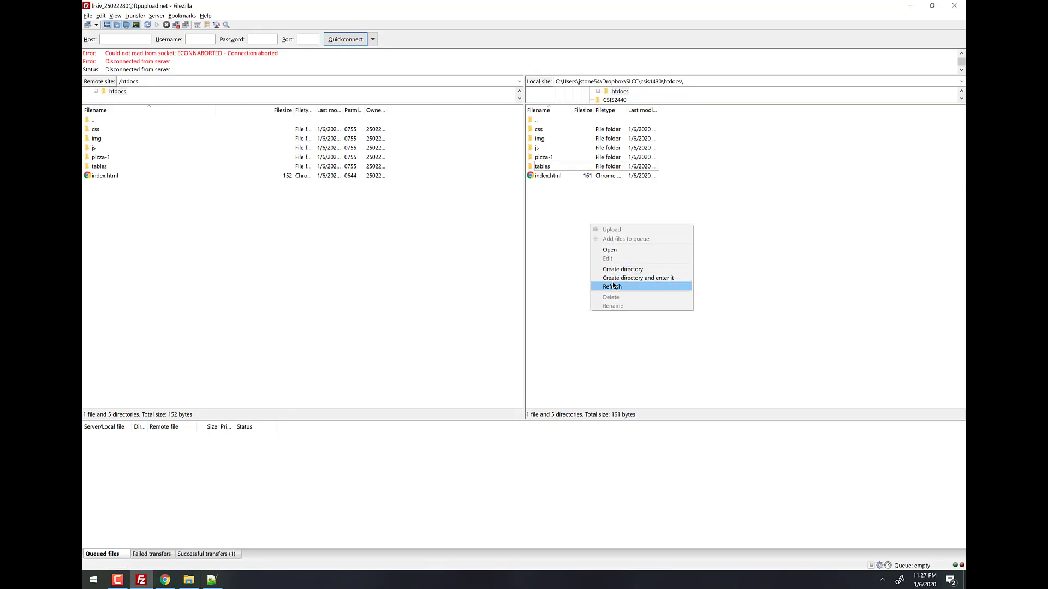
pyautogui.click(613, 285)
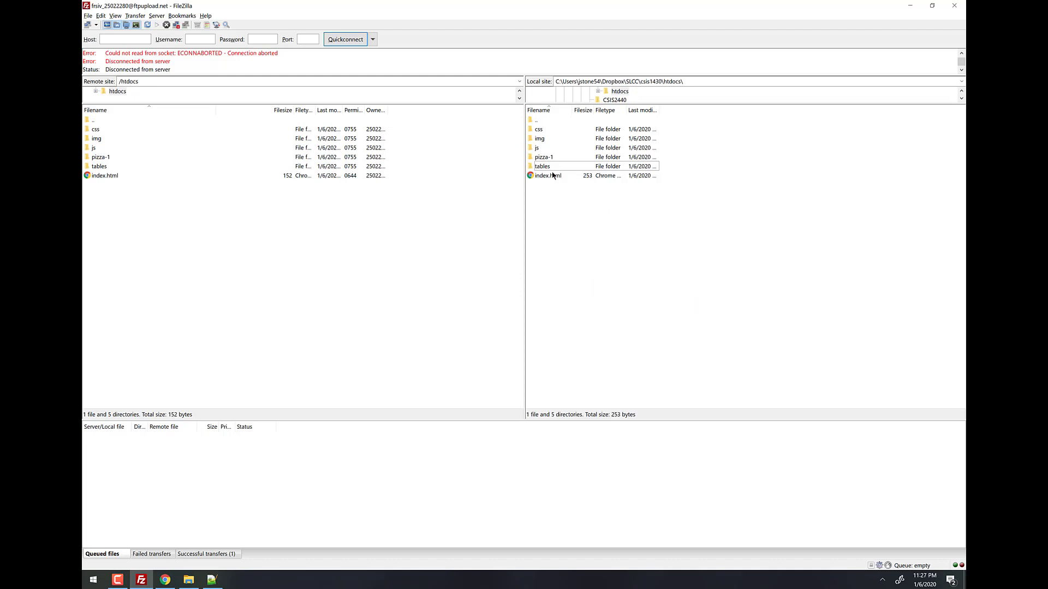
# Upload index.html to overwrite the remote /htdocs copy, then reload the live site in Chrome.
pyautogui.moveTo(548, 177); pyautogui.dragTo(180, 218)
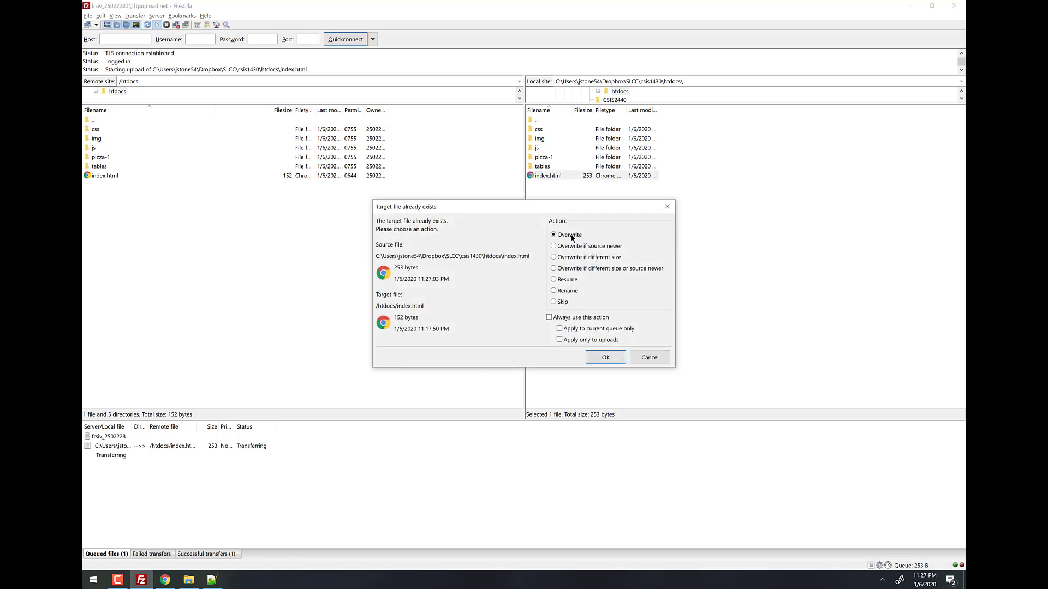
pyautogui.click(605, 357)
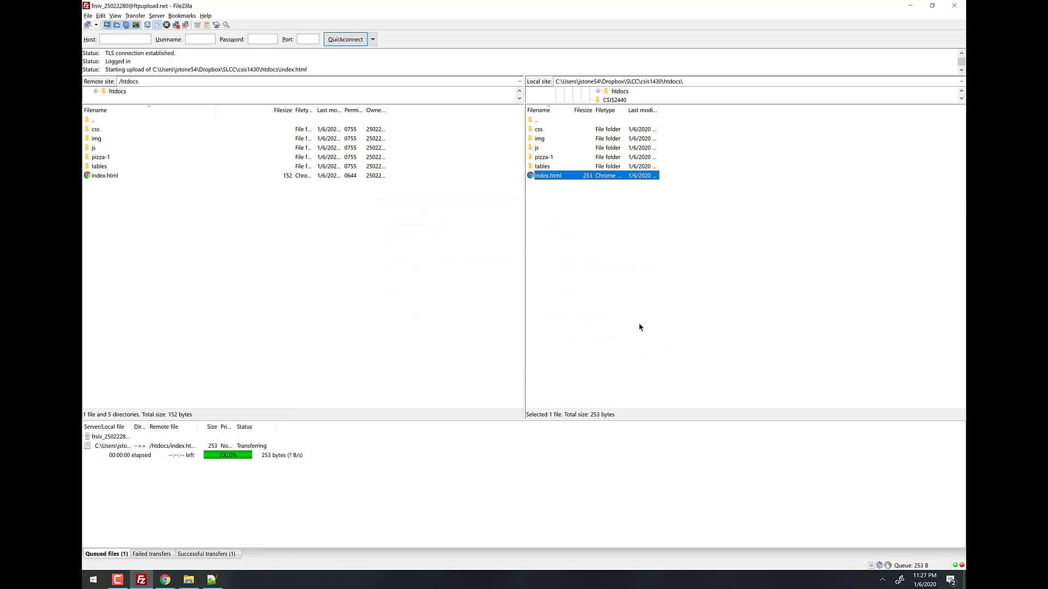
pyautogui.hotkey('alt', 'Tab')
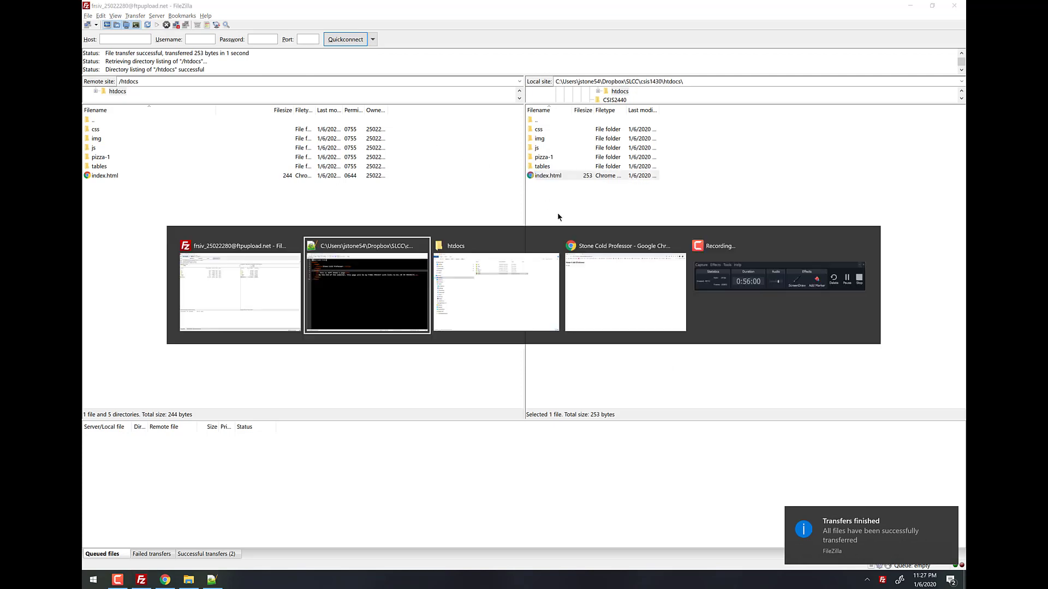
pyautogui.click(122, 25)
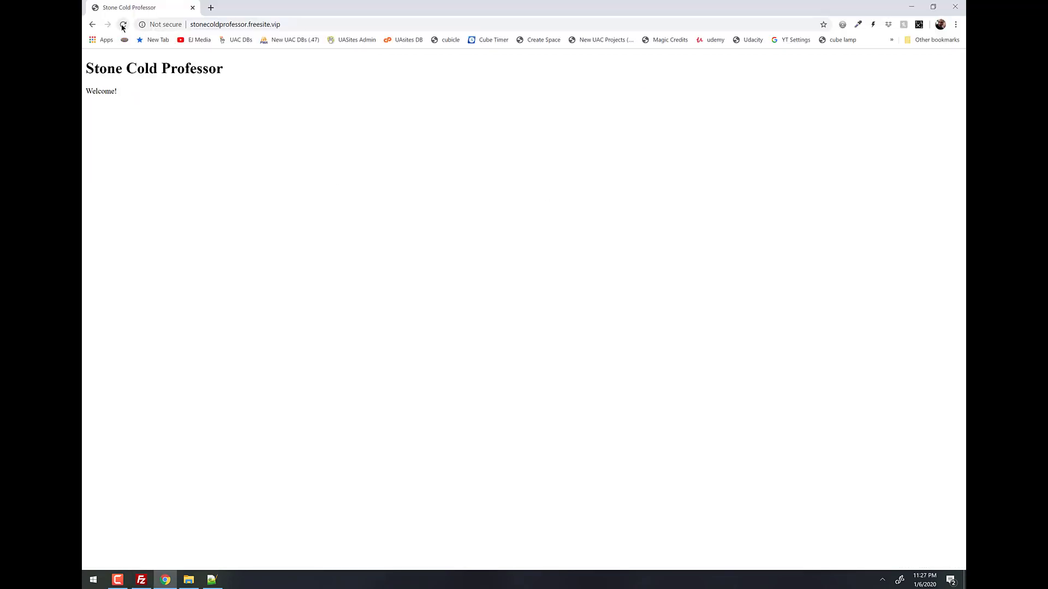